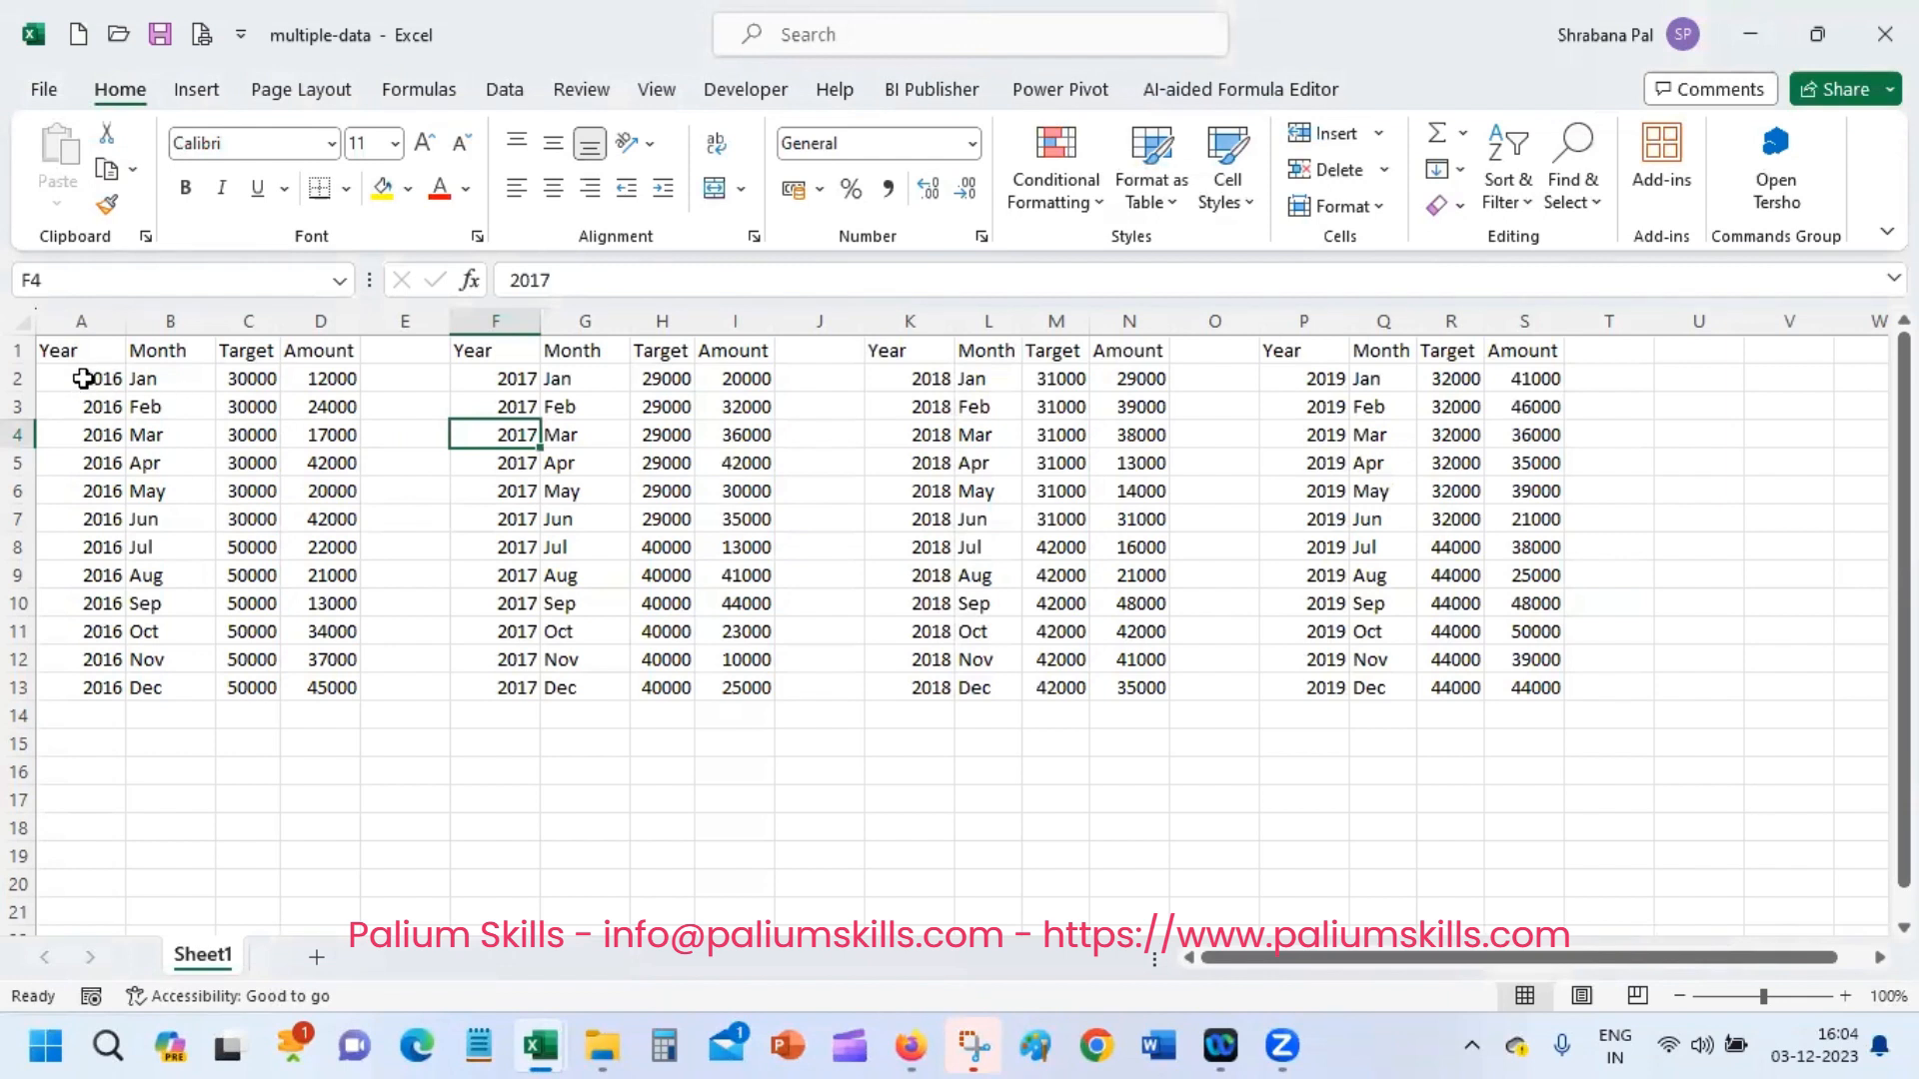
# Examine the 2016 table's Year, Target and Amount columns and the blank column E separating it from the 2017 table
pyautogui.click(83, 377)
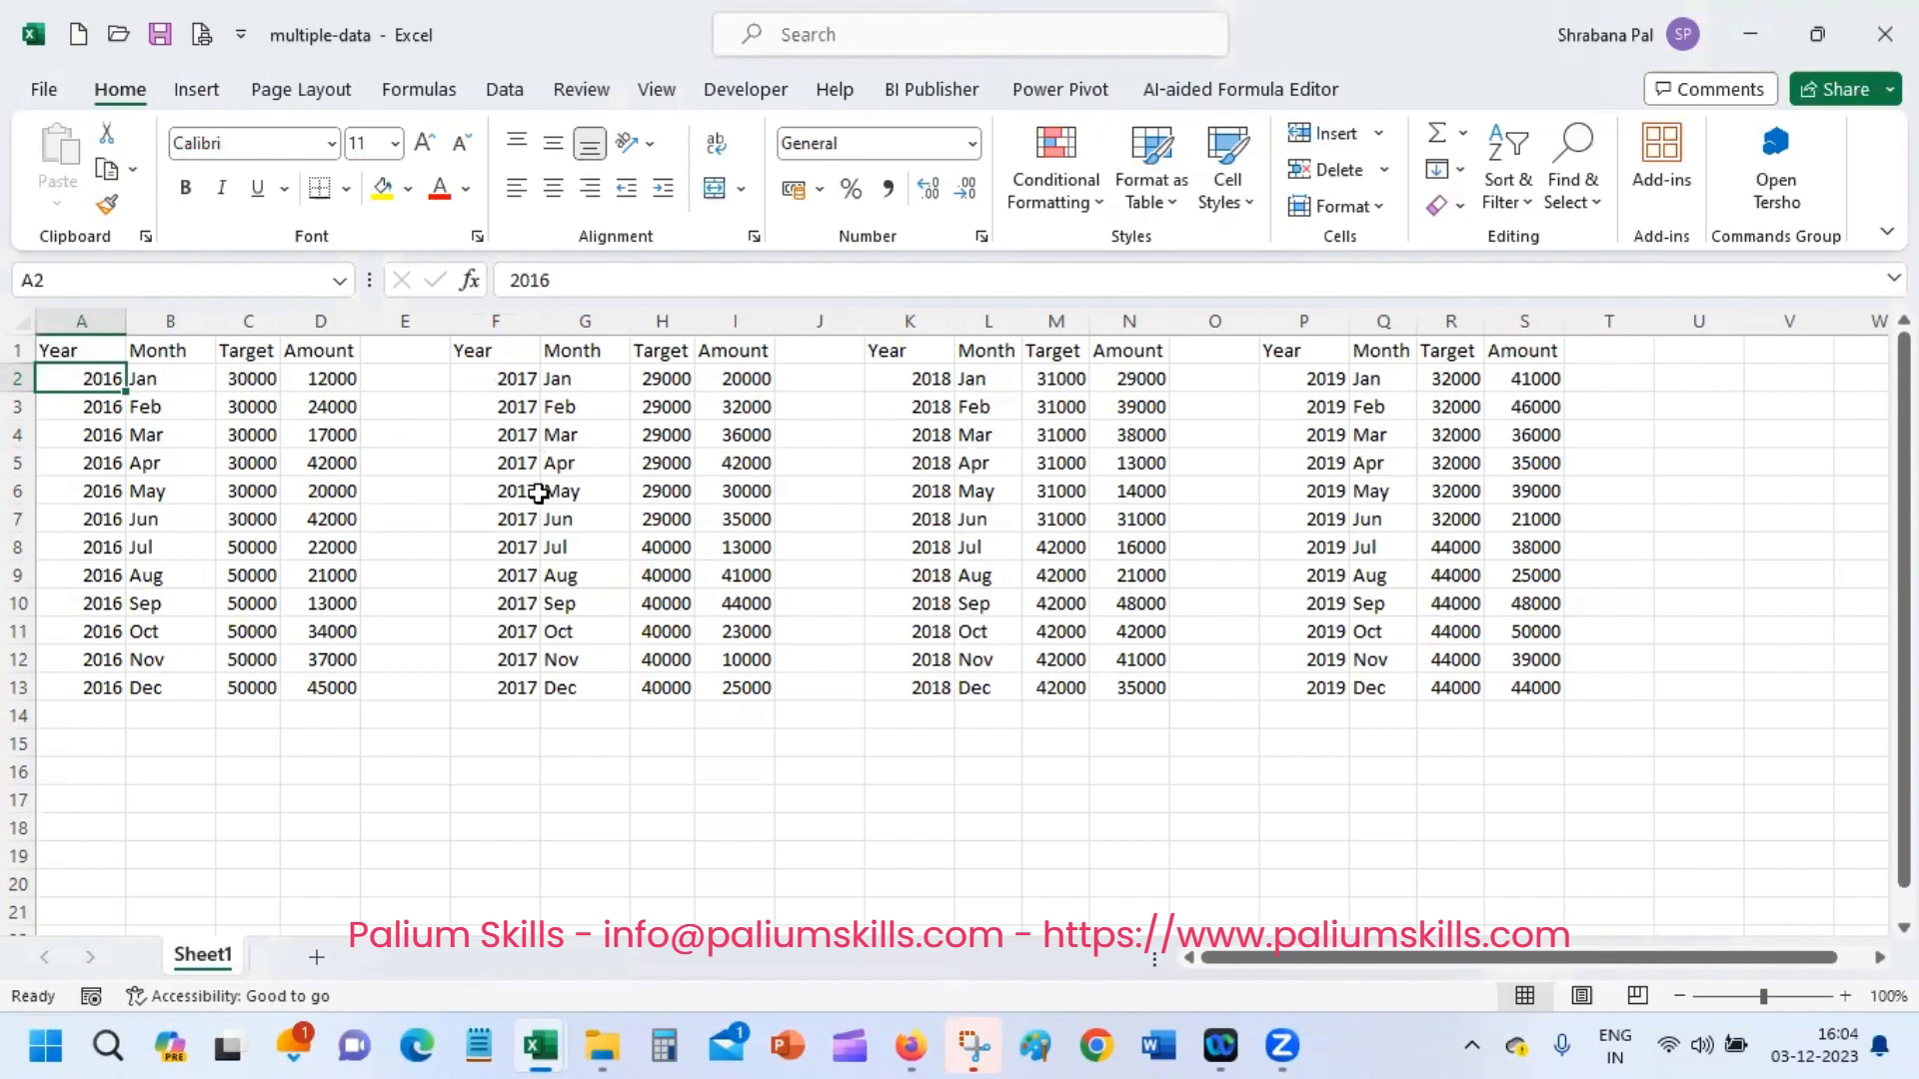
pyautogui.click(308, 347)
pyautogui.click(245, 350)
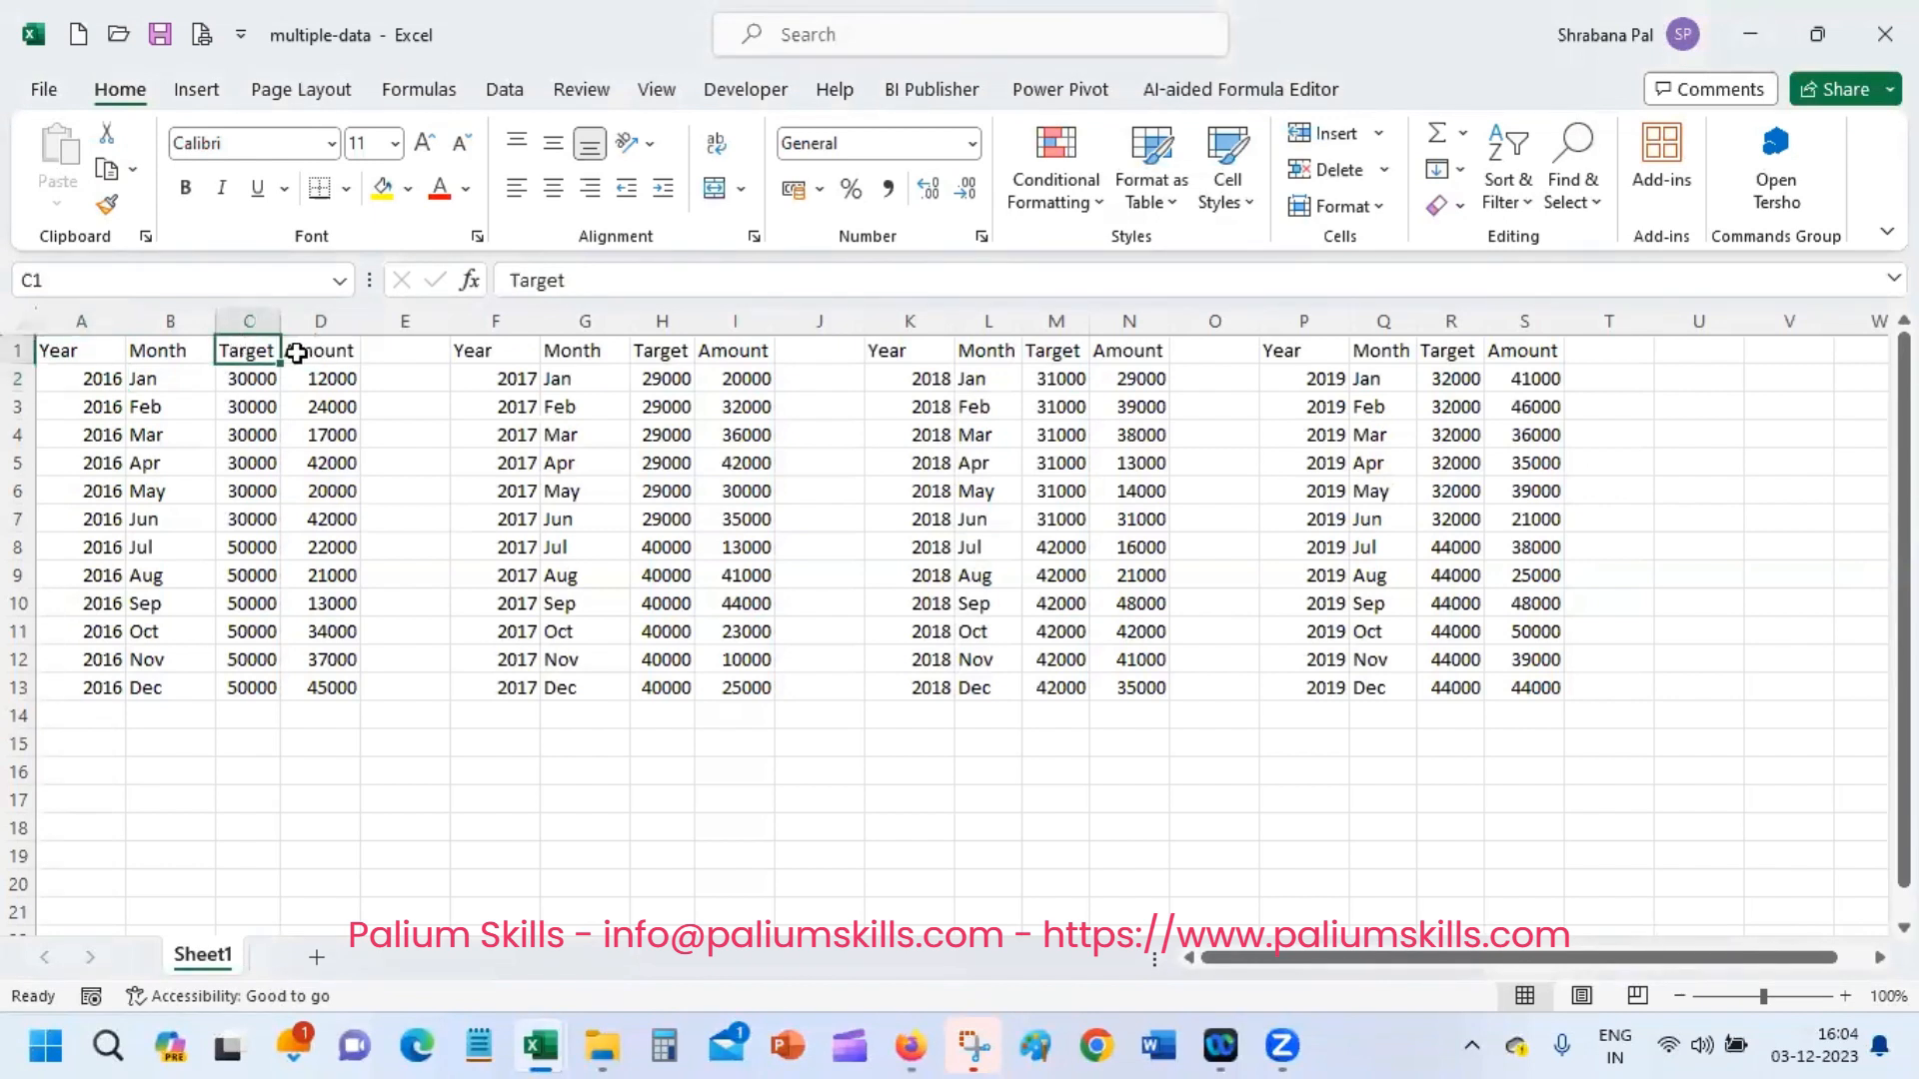
pyautogui.click(307, 349)
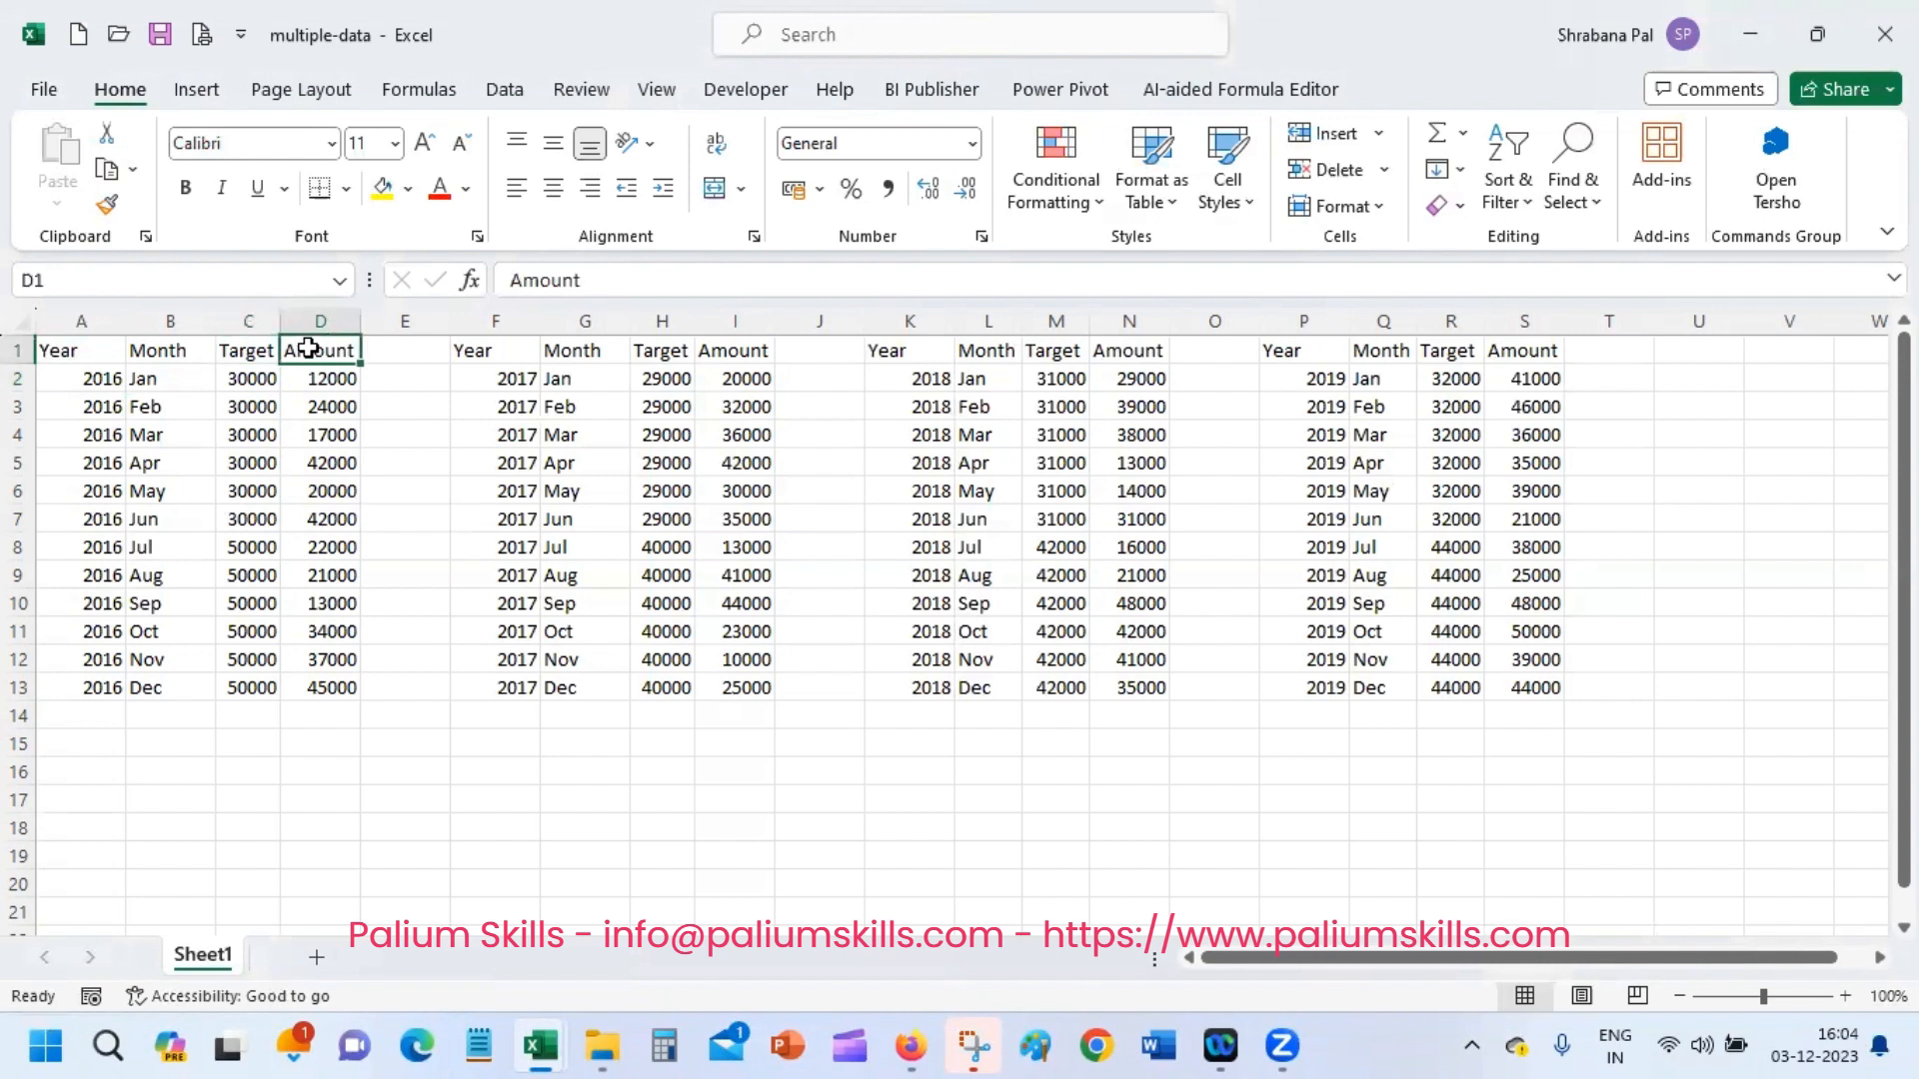
pyautogui.click(389, 318)
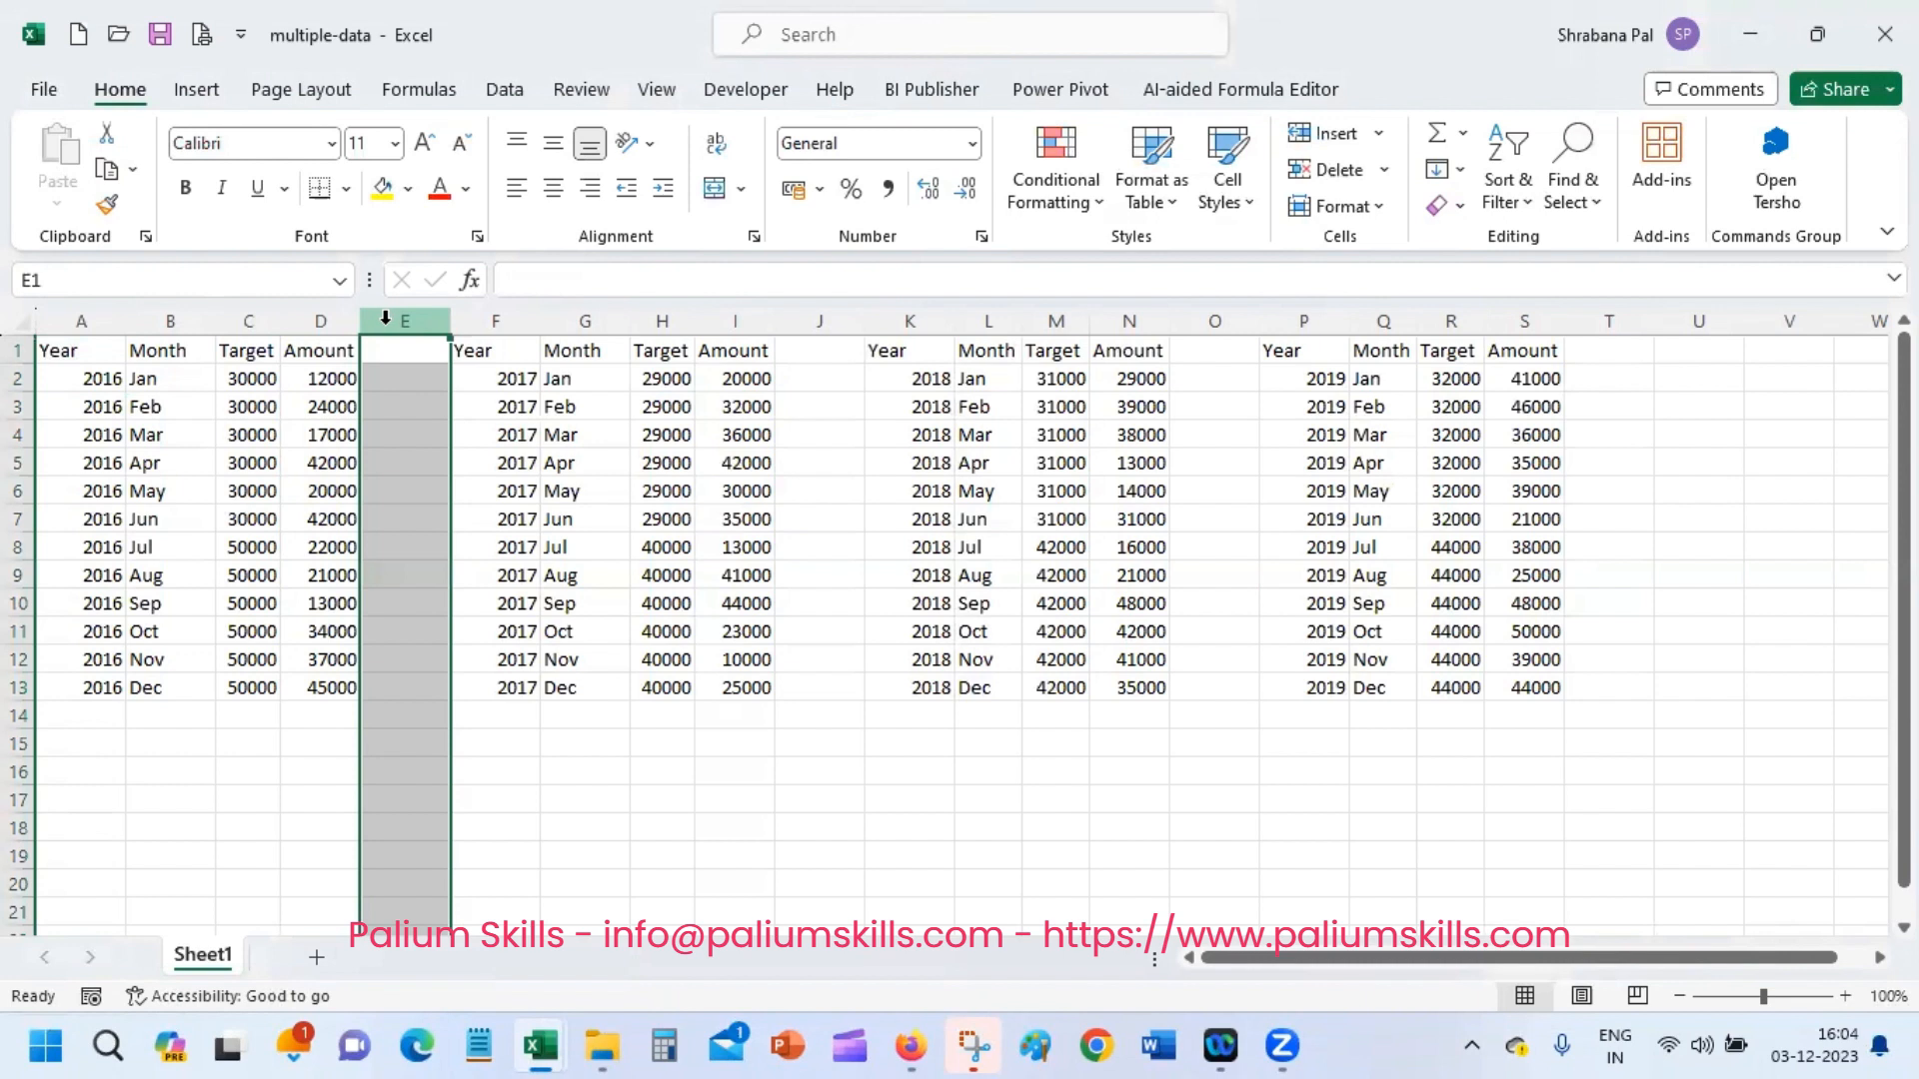
pyautogui.click(408, 372)
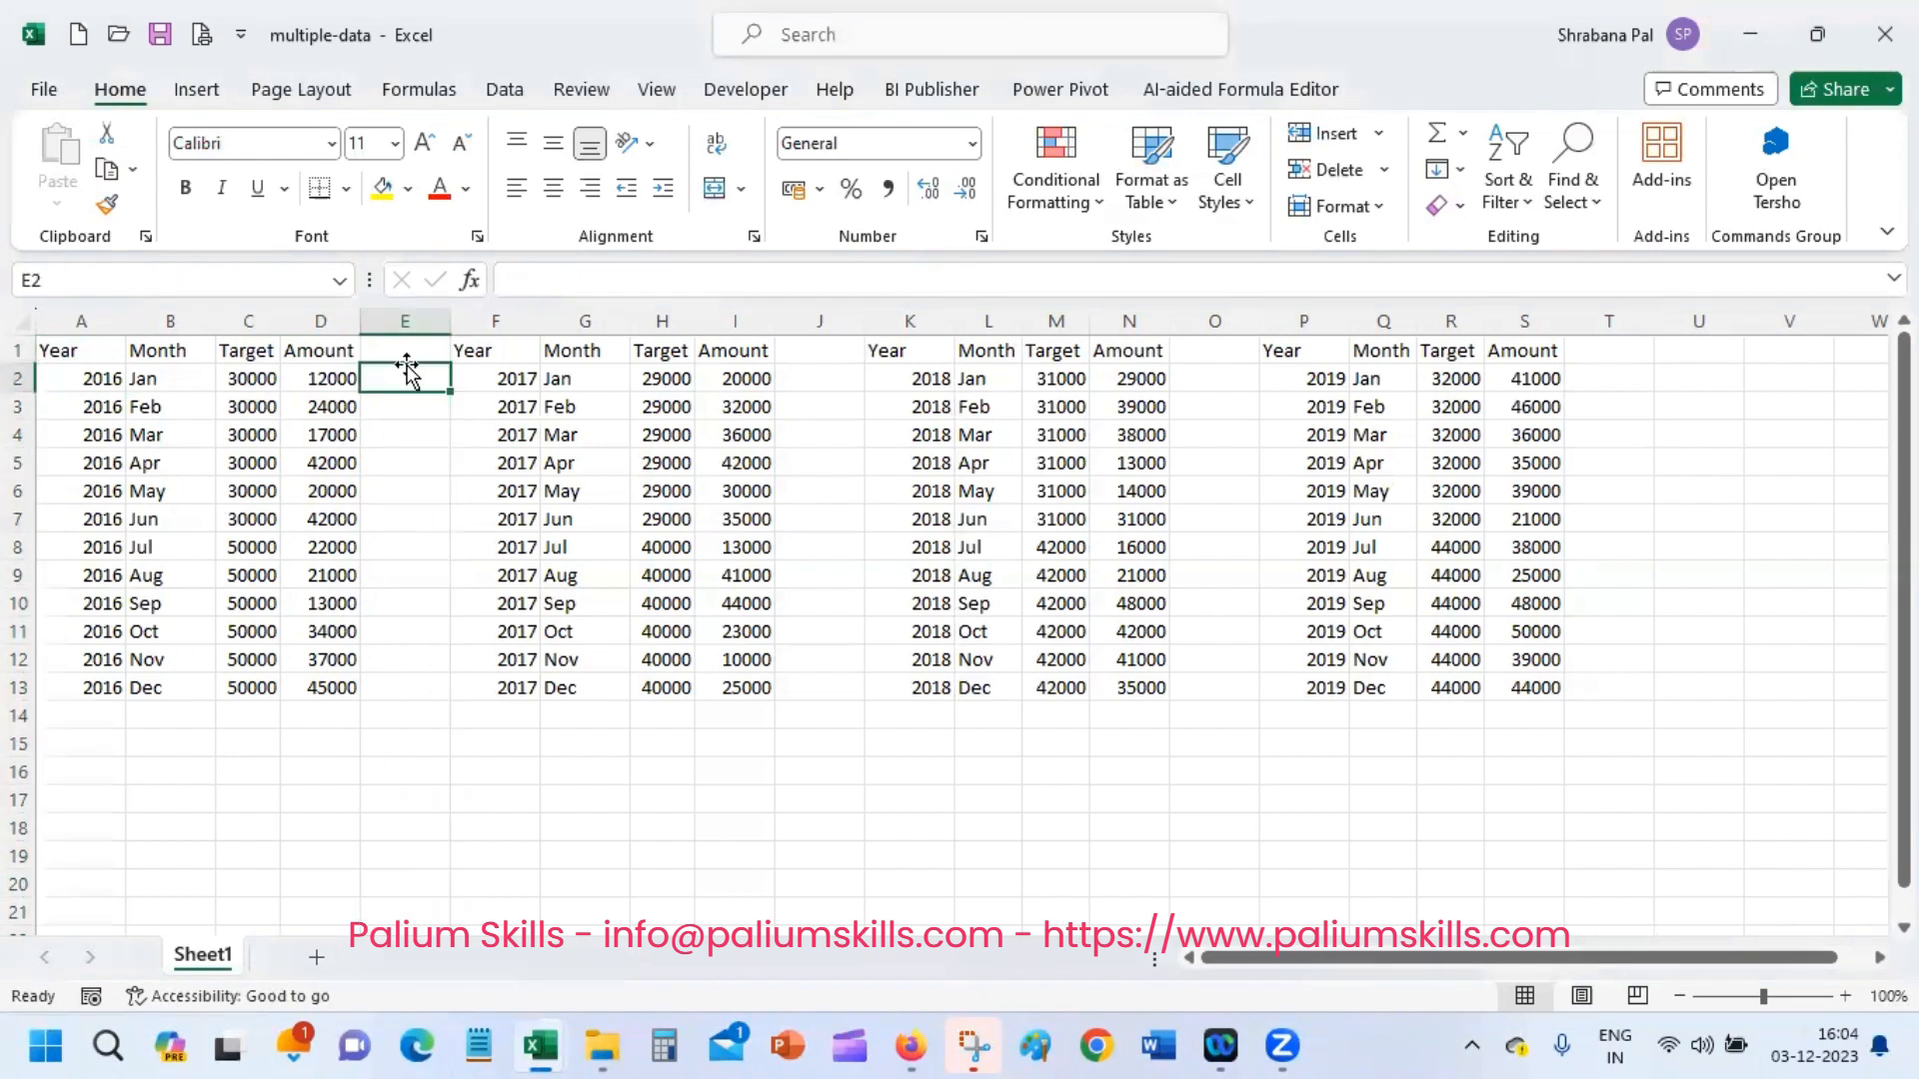
pyautogui.click(408, 422)
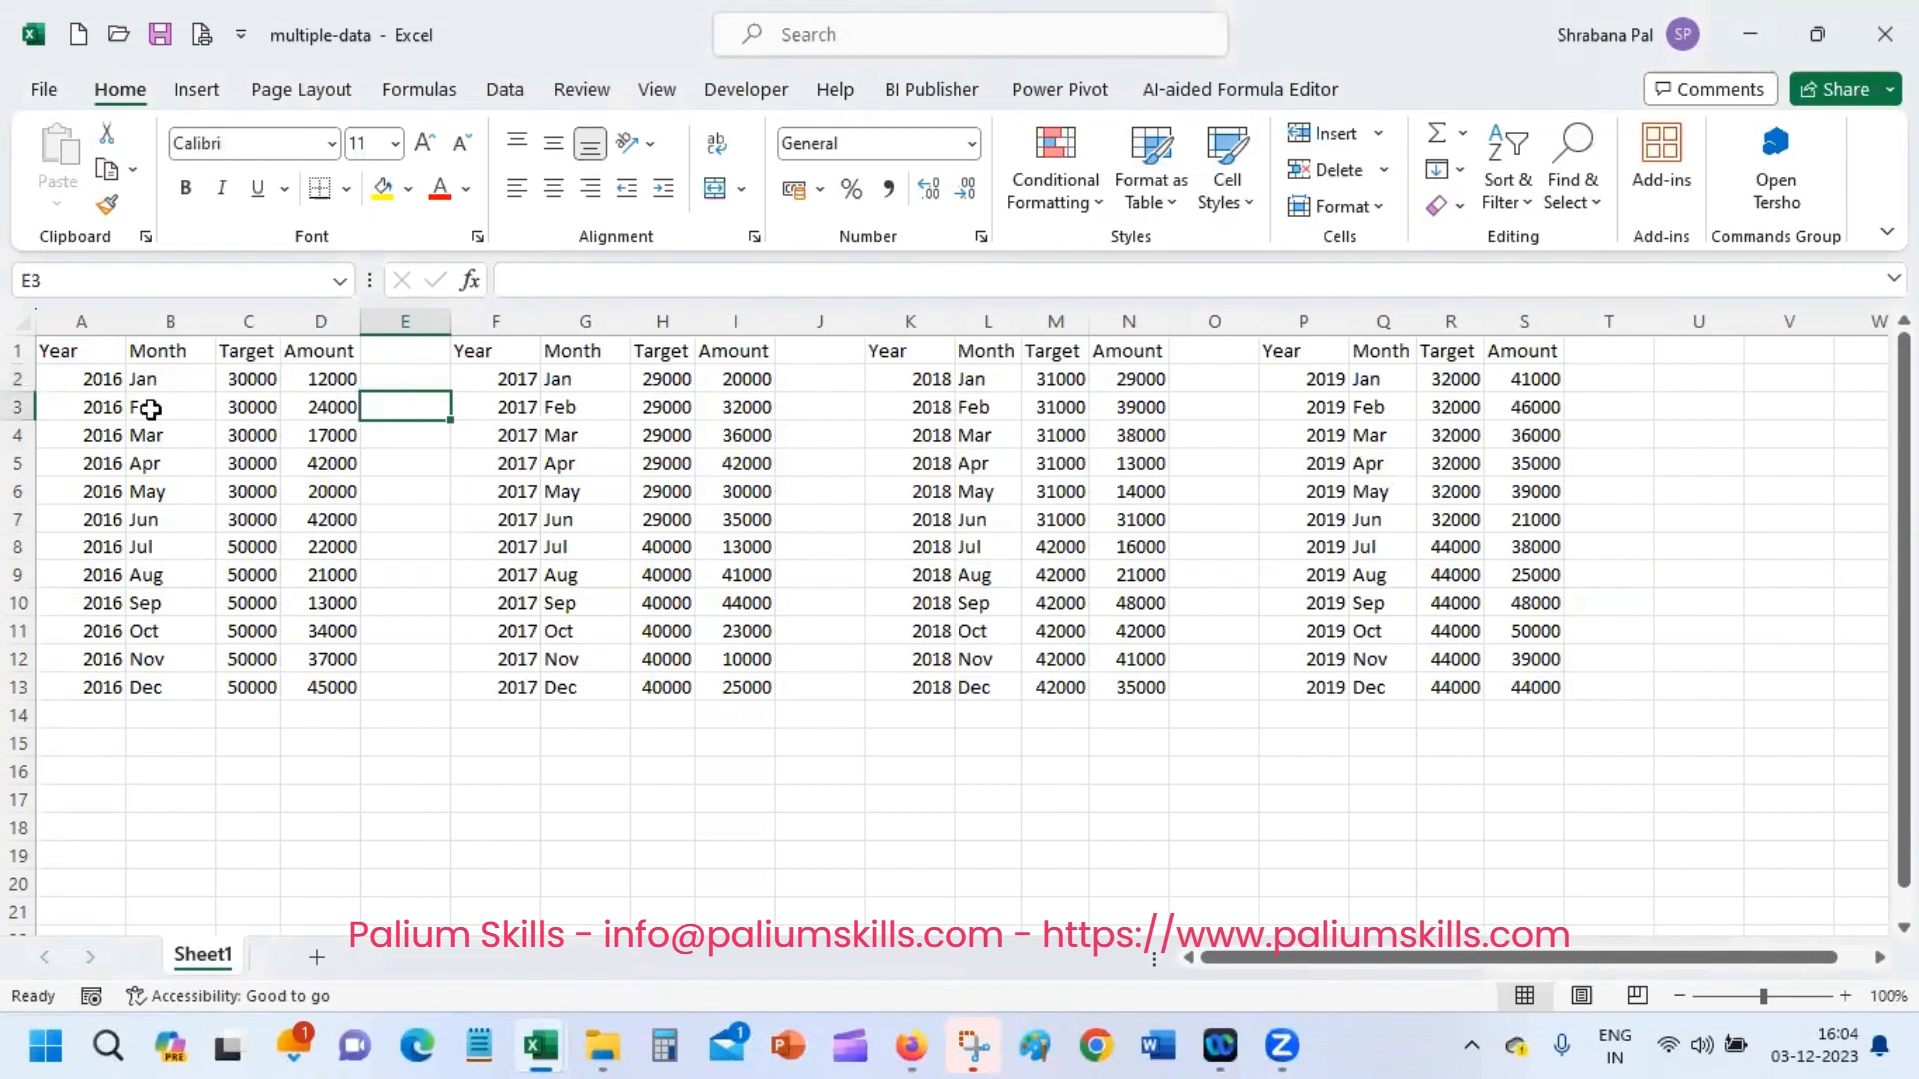
pyautogui.click(234, 430)
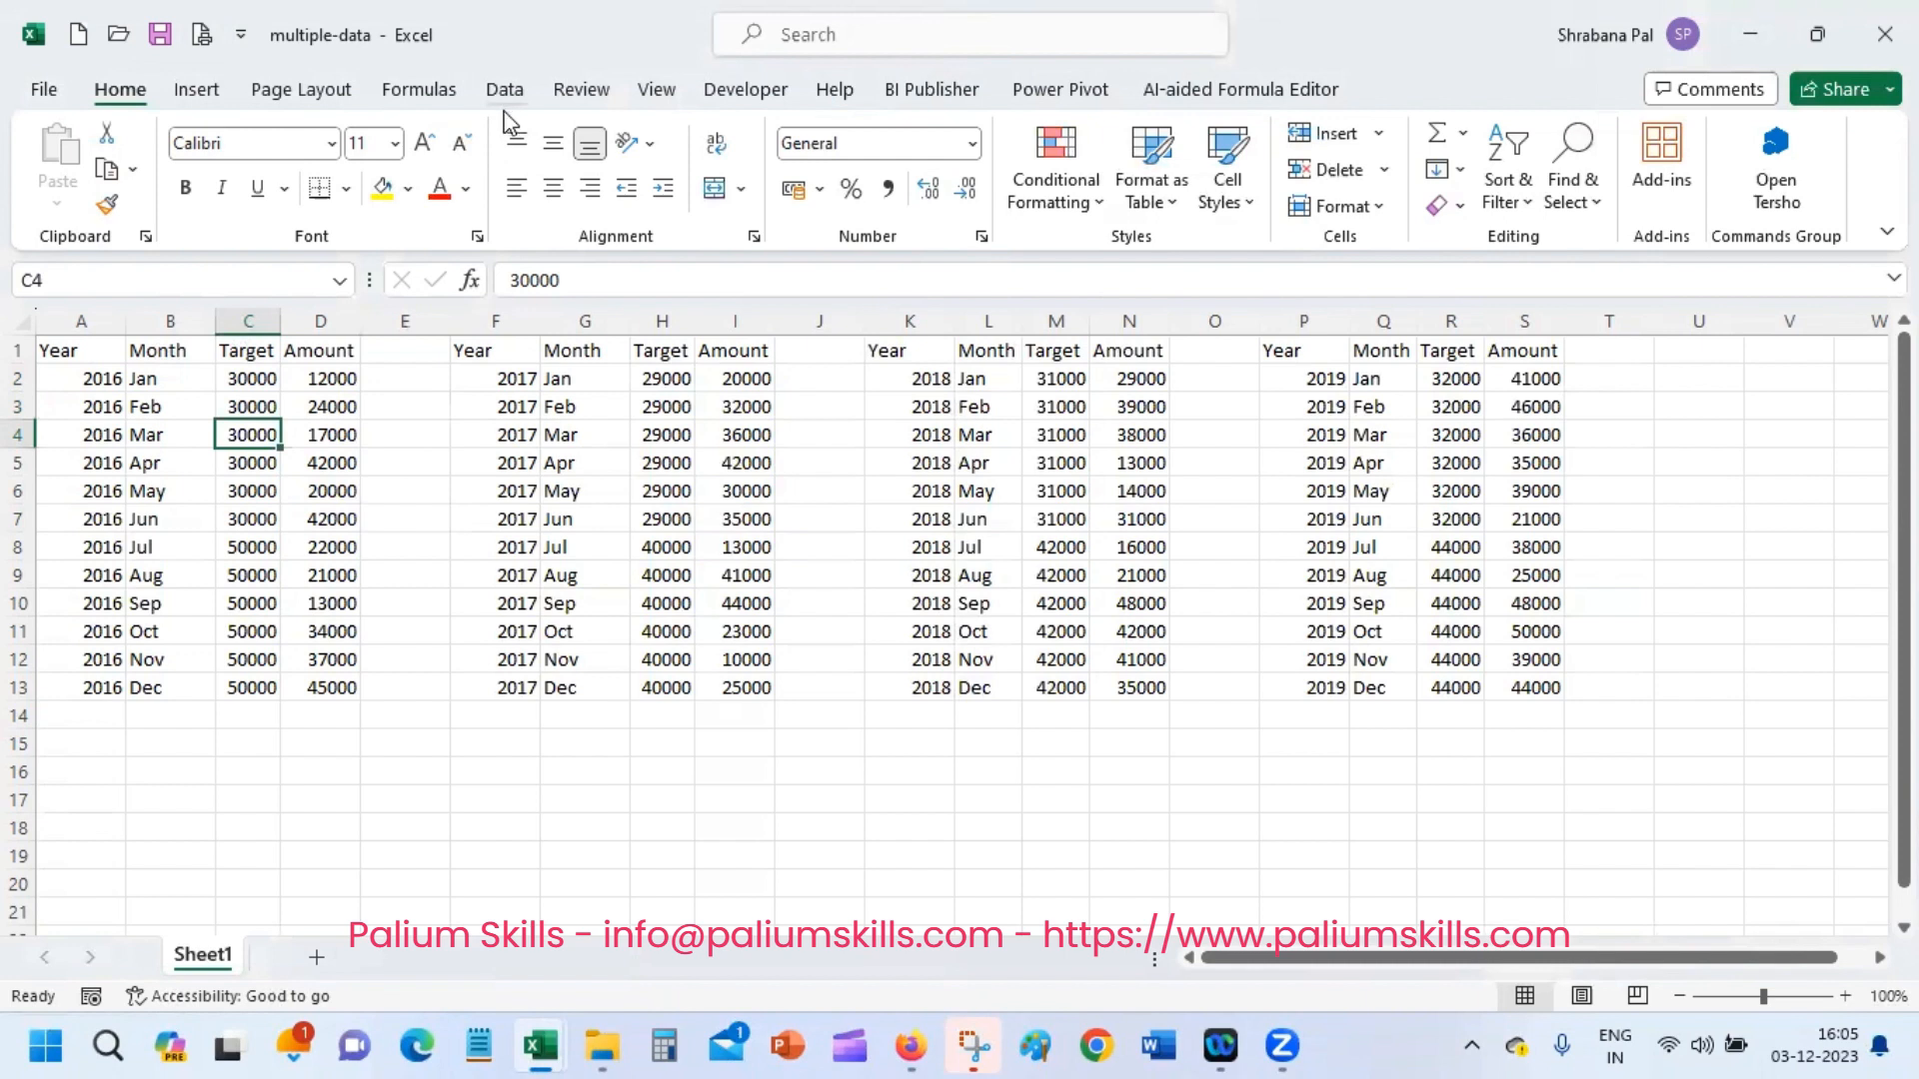
# Name the 2016 table range A1:D13, including its headers, data2016
pyautogui.click(75, 347)
pyautogui.moveTo(75, 347); pyautogui.dragTo(340, 680)
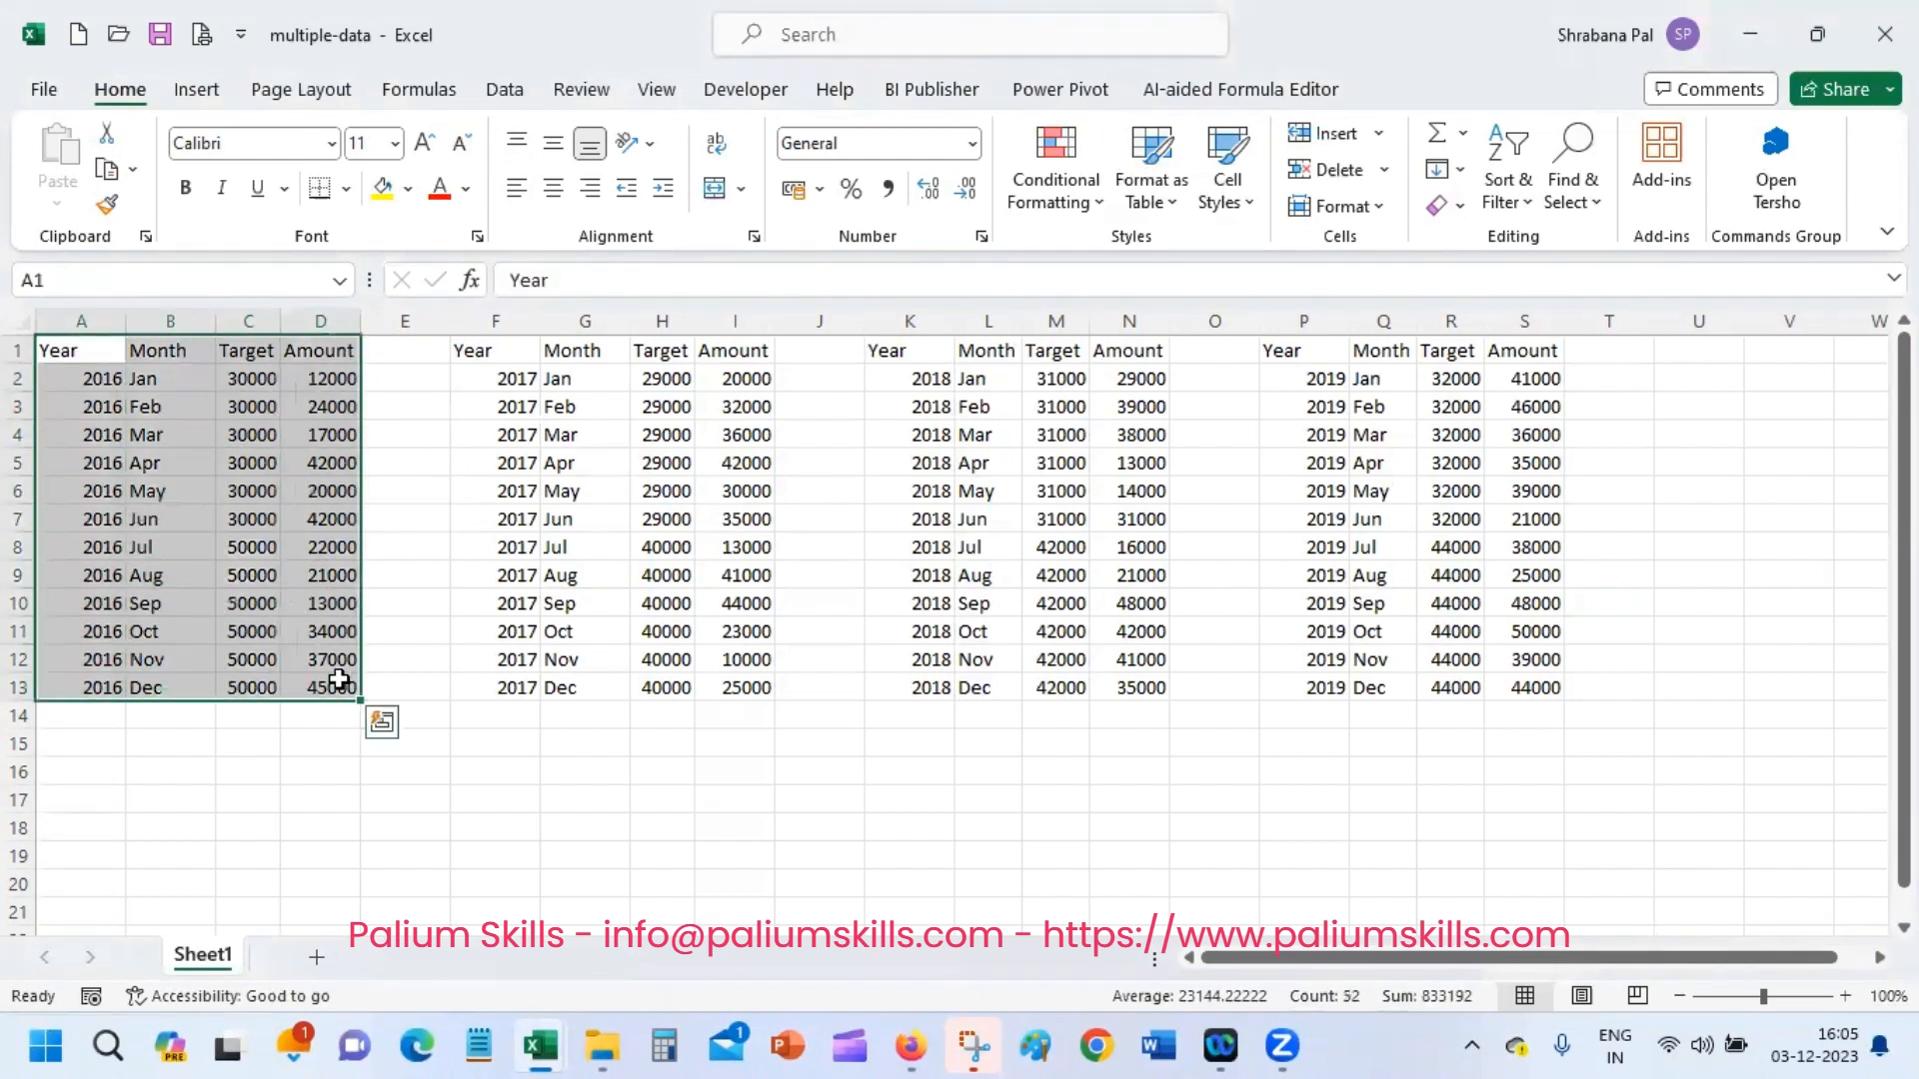
pyautogui.click(144, 287)
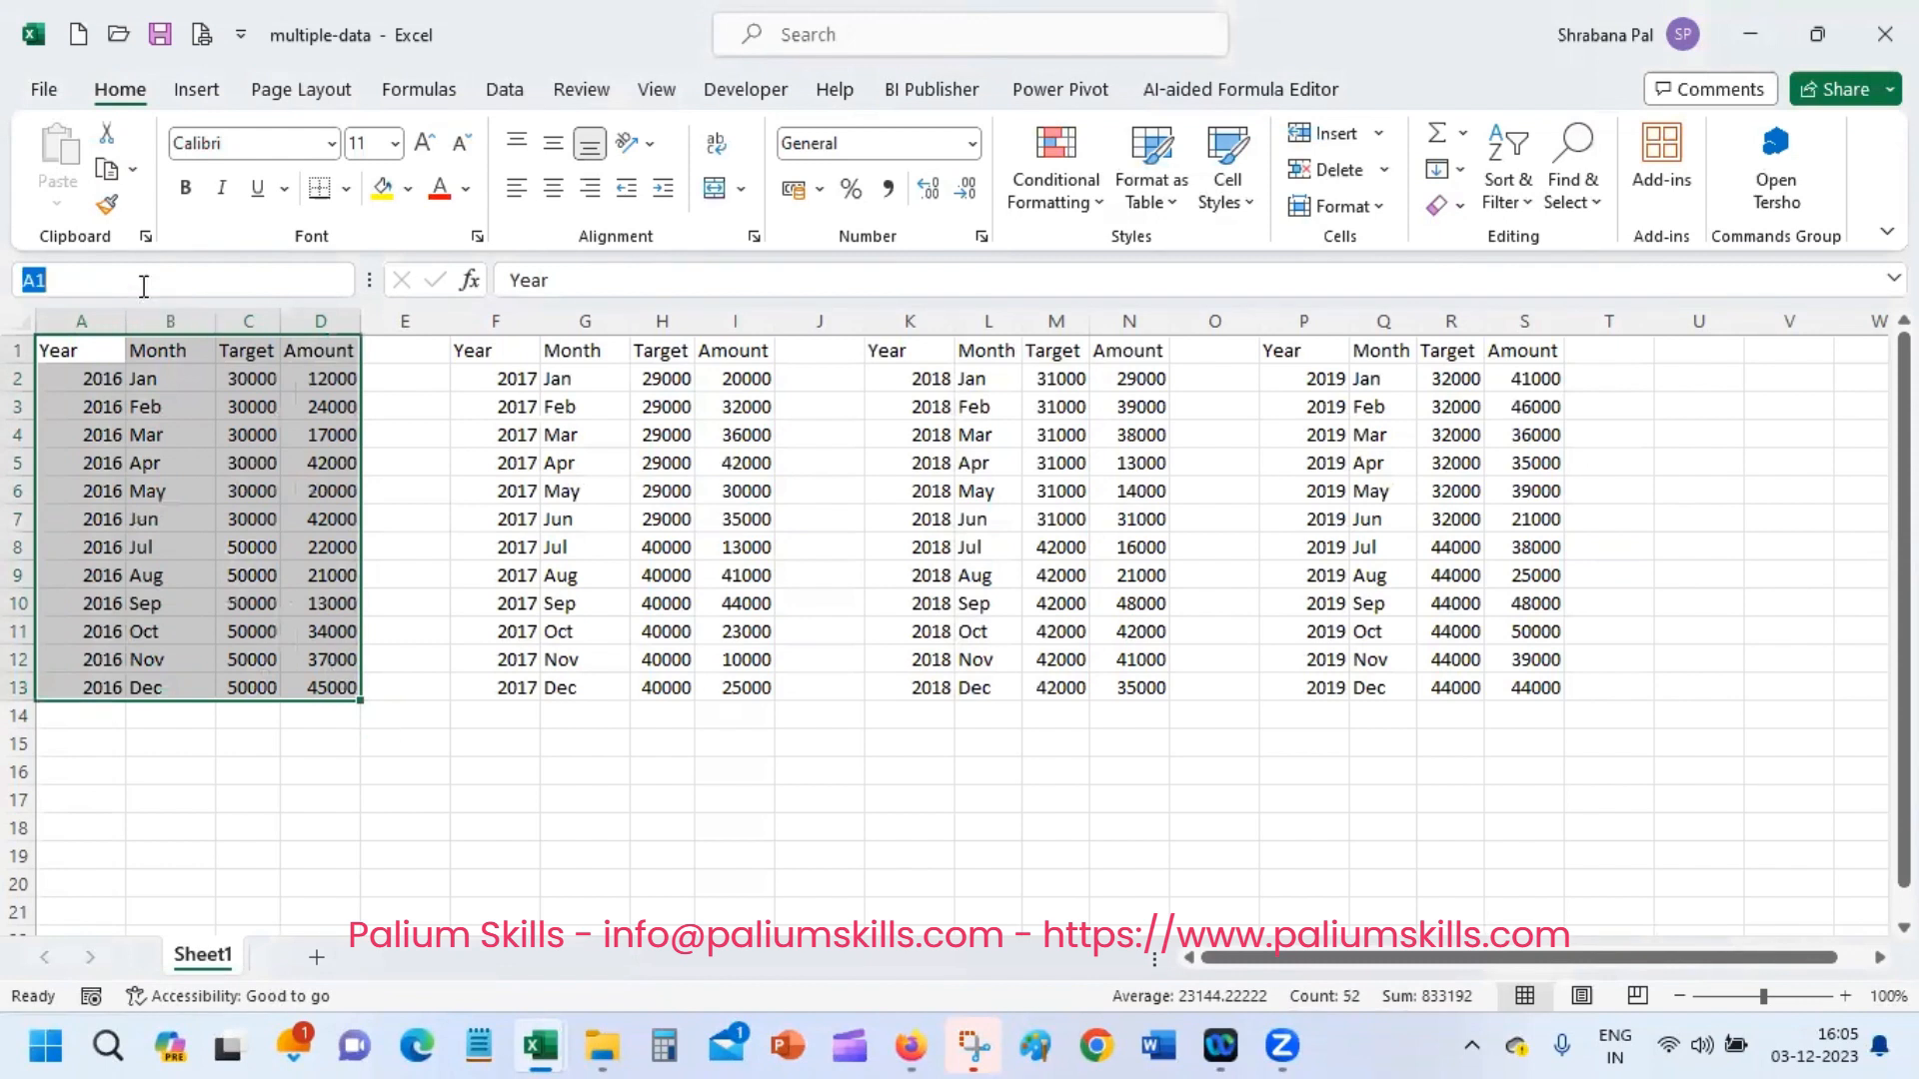
pyautogui.write('data')
pyautogui.write('2016')
pyautogui.press('BackSpace')
pyautogui.write('6')
pyautogui.press('Return')
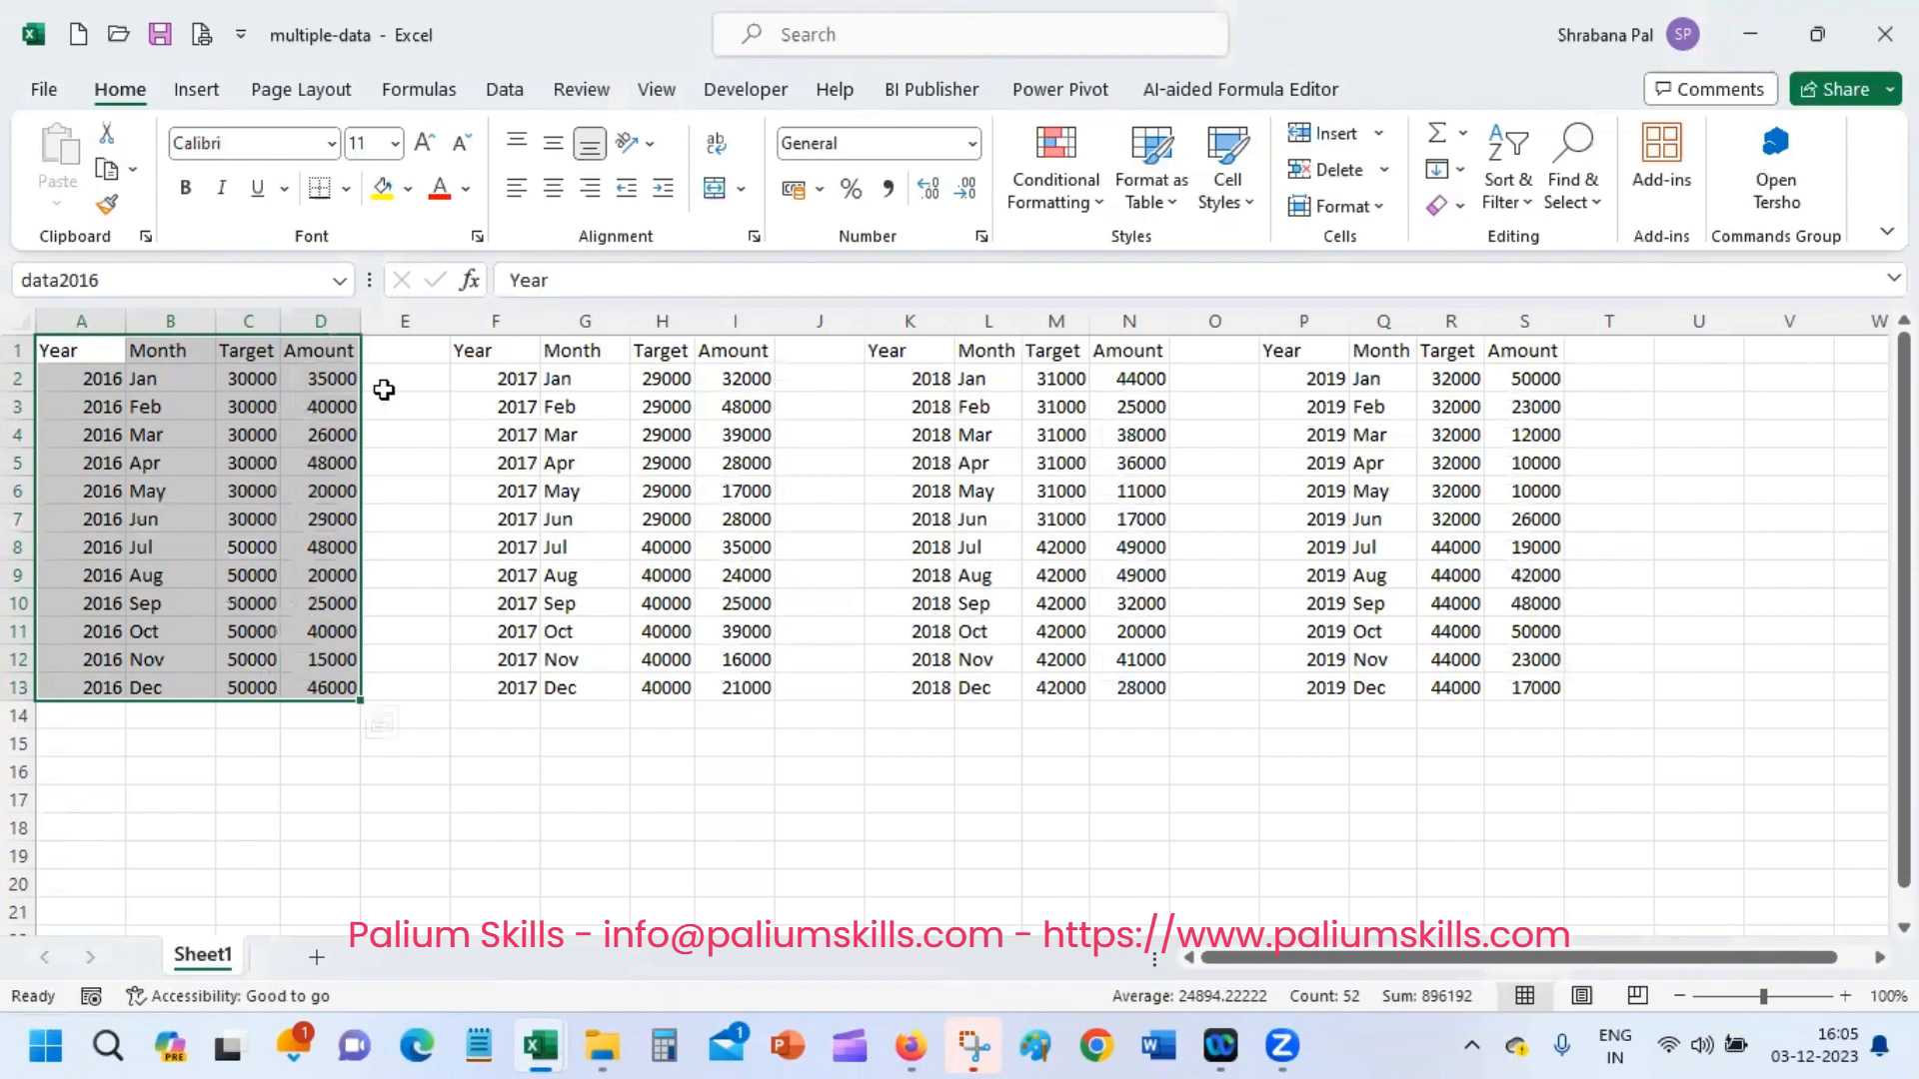
# Name the 2017 table range F1:I13, including its headers, data2017
pyautogui.moveTo(469, 350); pyautogui.dragTo(729, 686)
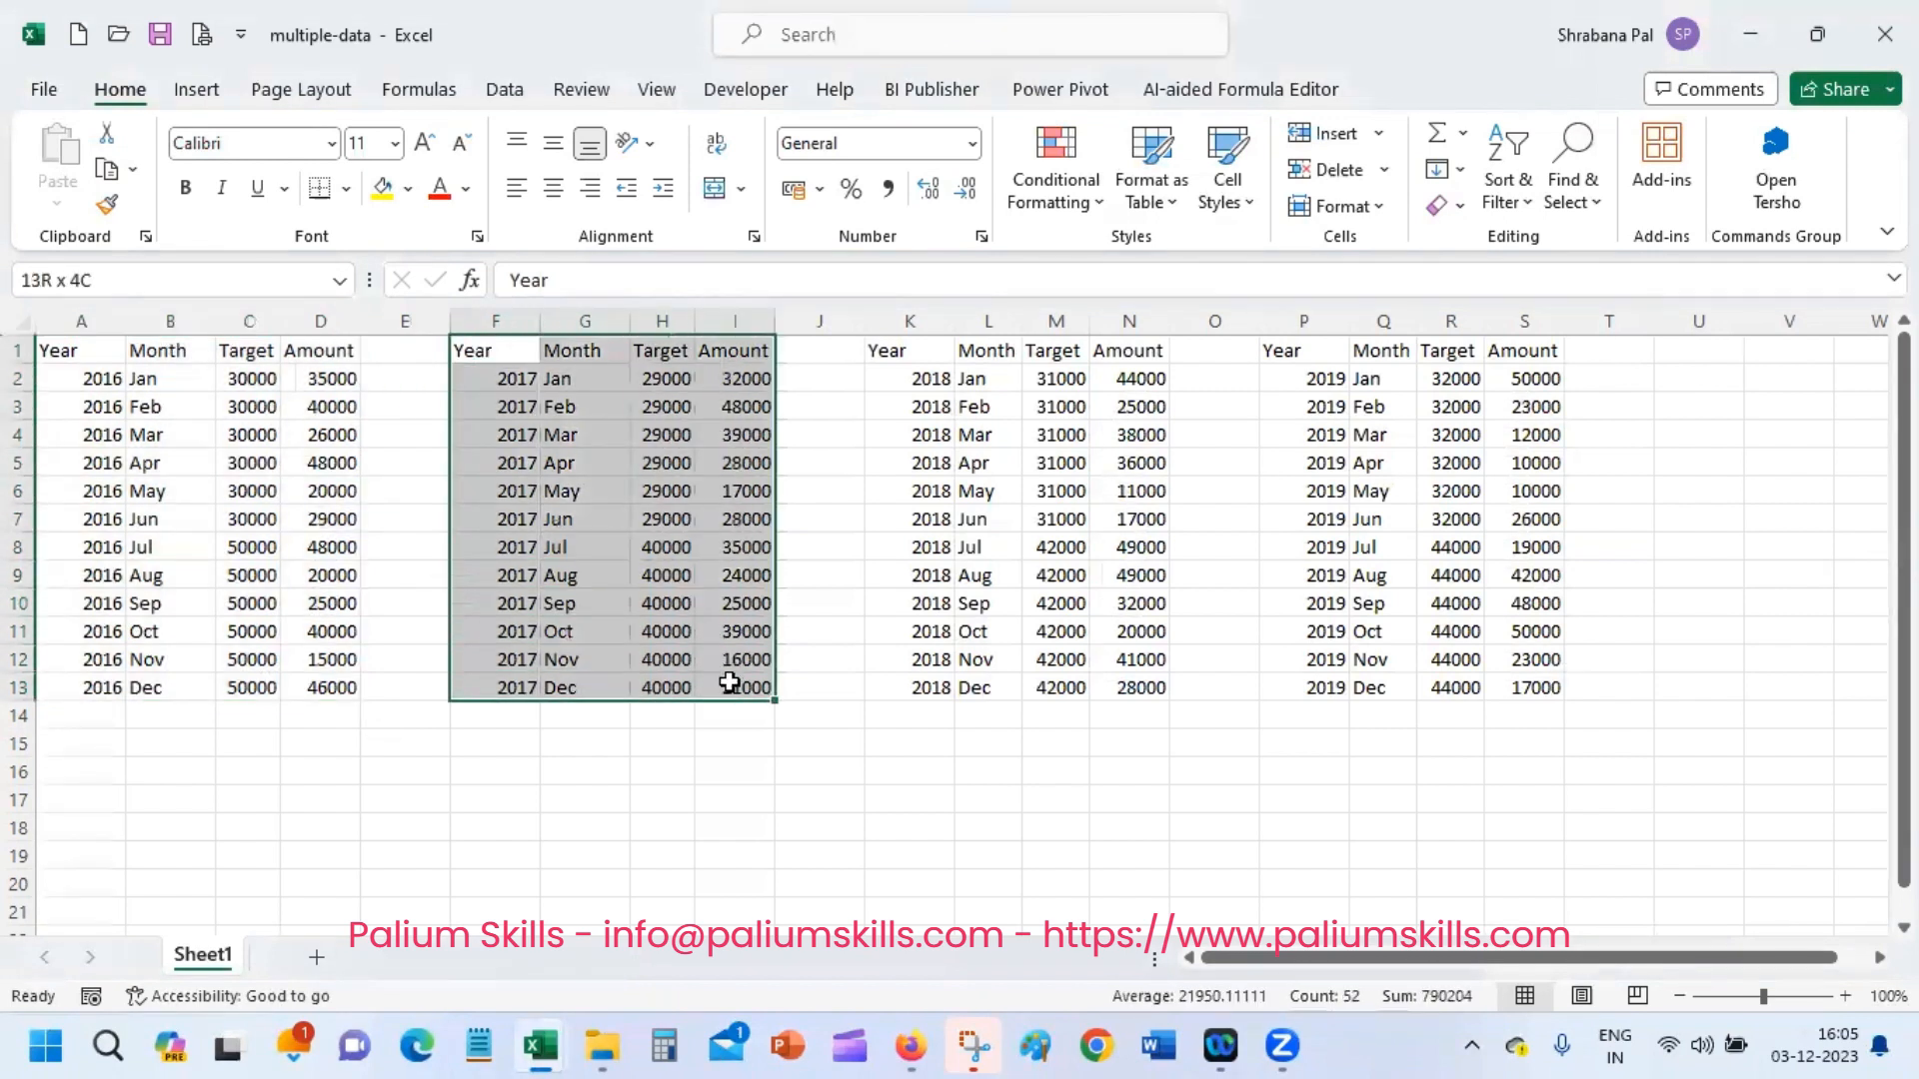
pyautogui.click(192, 282)
pyautogui.write('data2017')
pyautogui.press('Return')
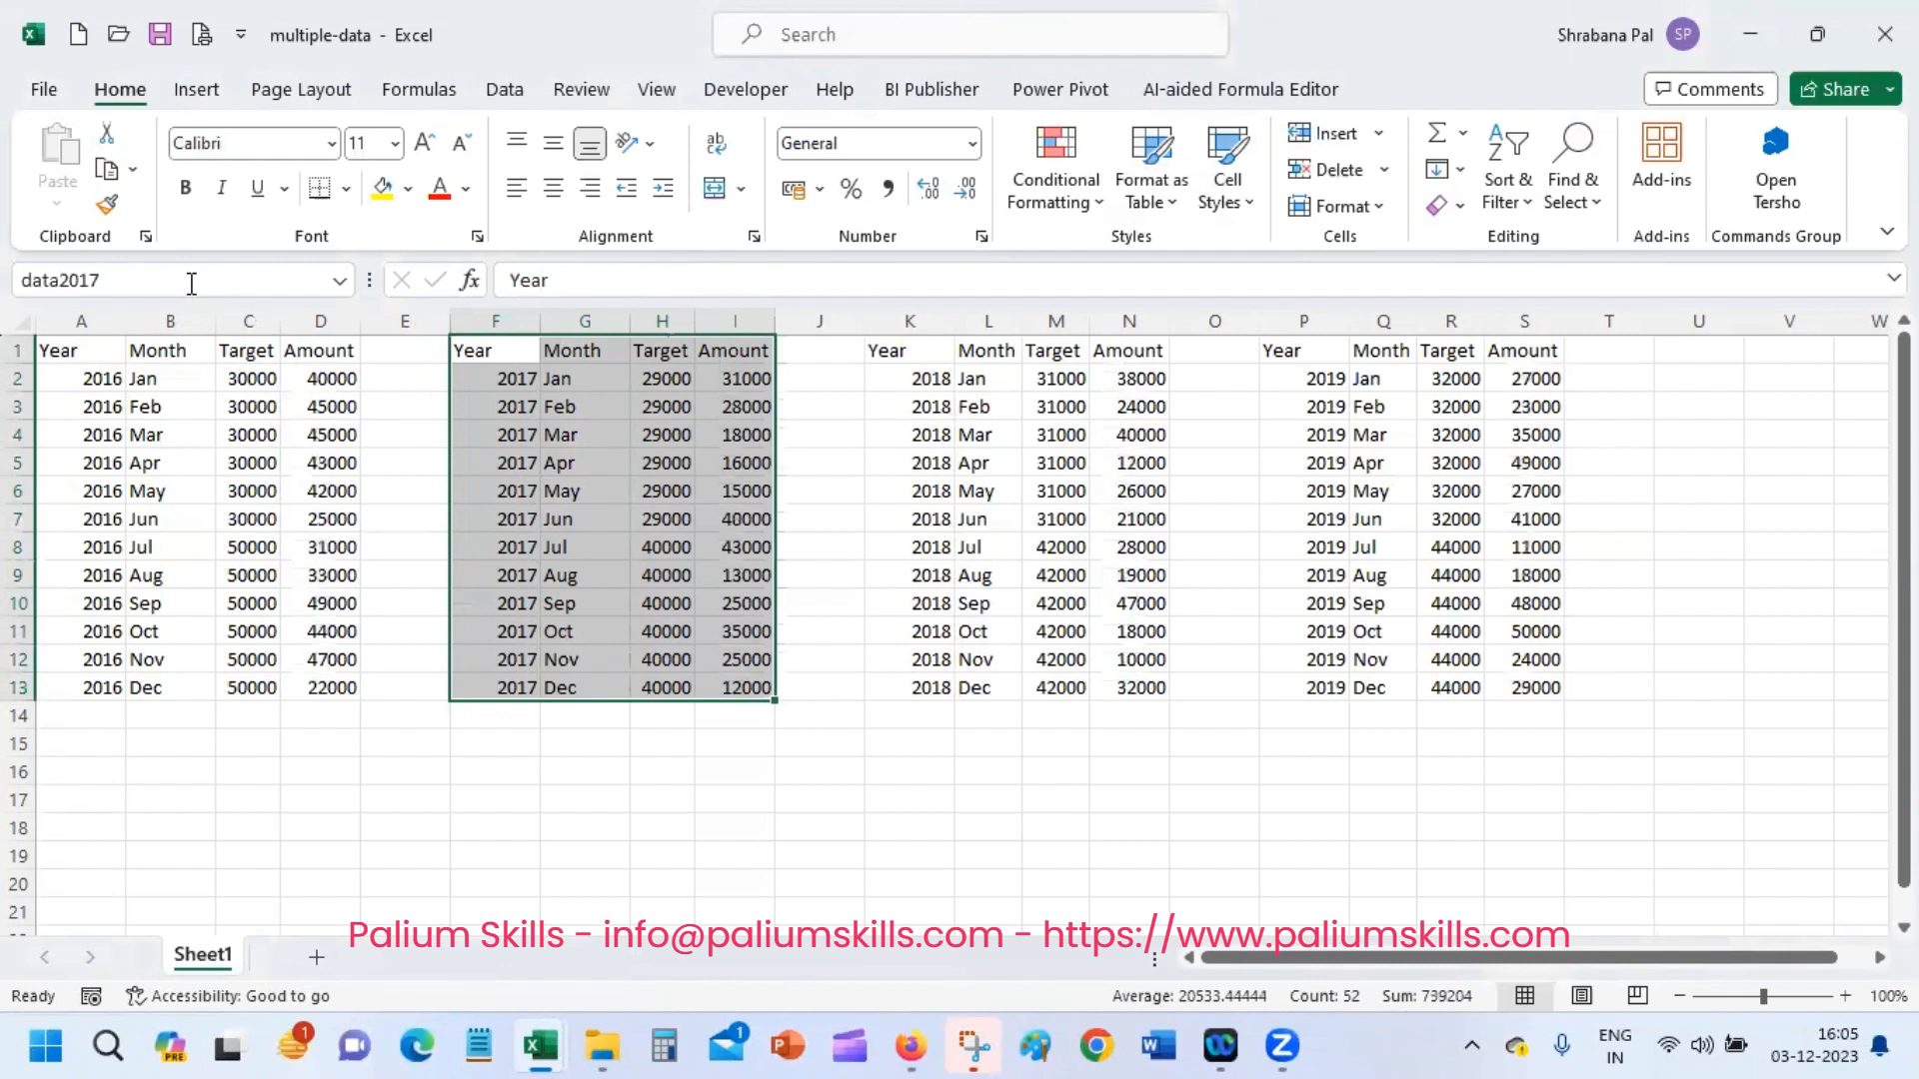
# Name the 2018 table range K1:N13, including its headers, data2018
pyautogui.moveTo(909, 352); pyautogui.dragTo(1111, 672)
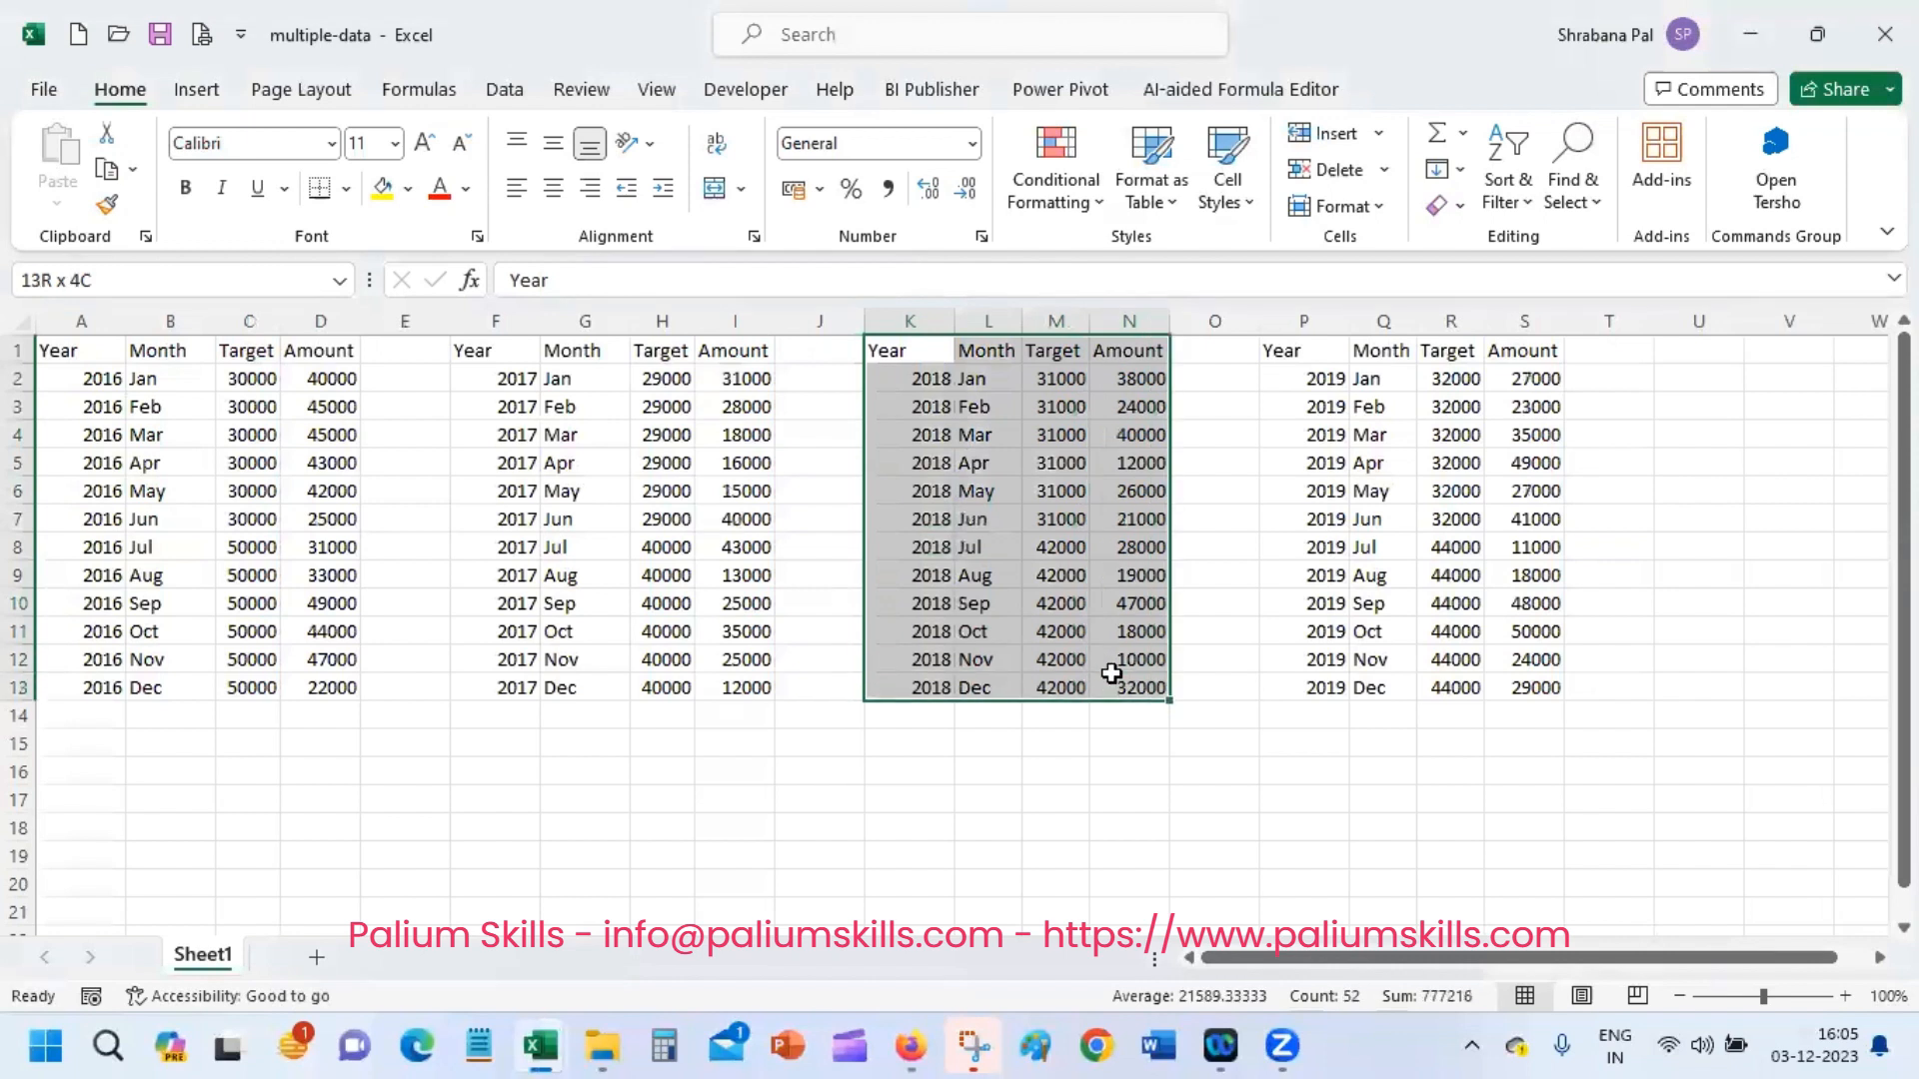
pyautogui.click(169, 280)
pyautogui.write('data2018')
pyautogui.press('Return')
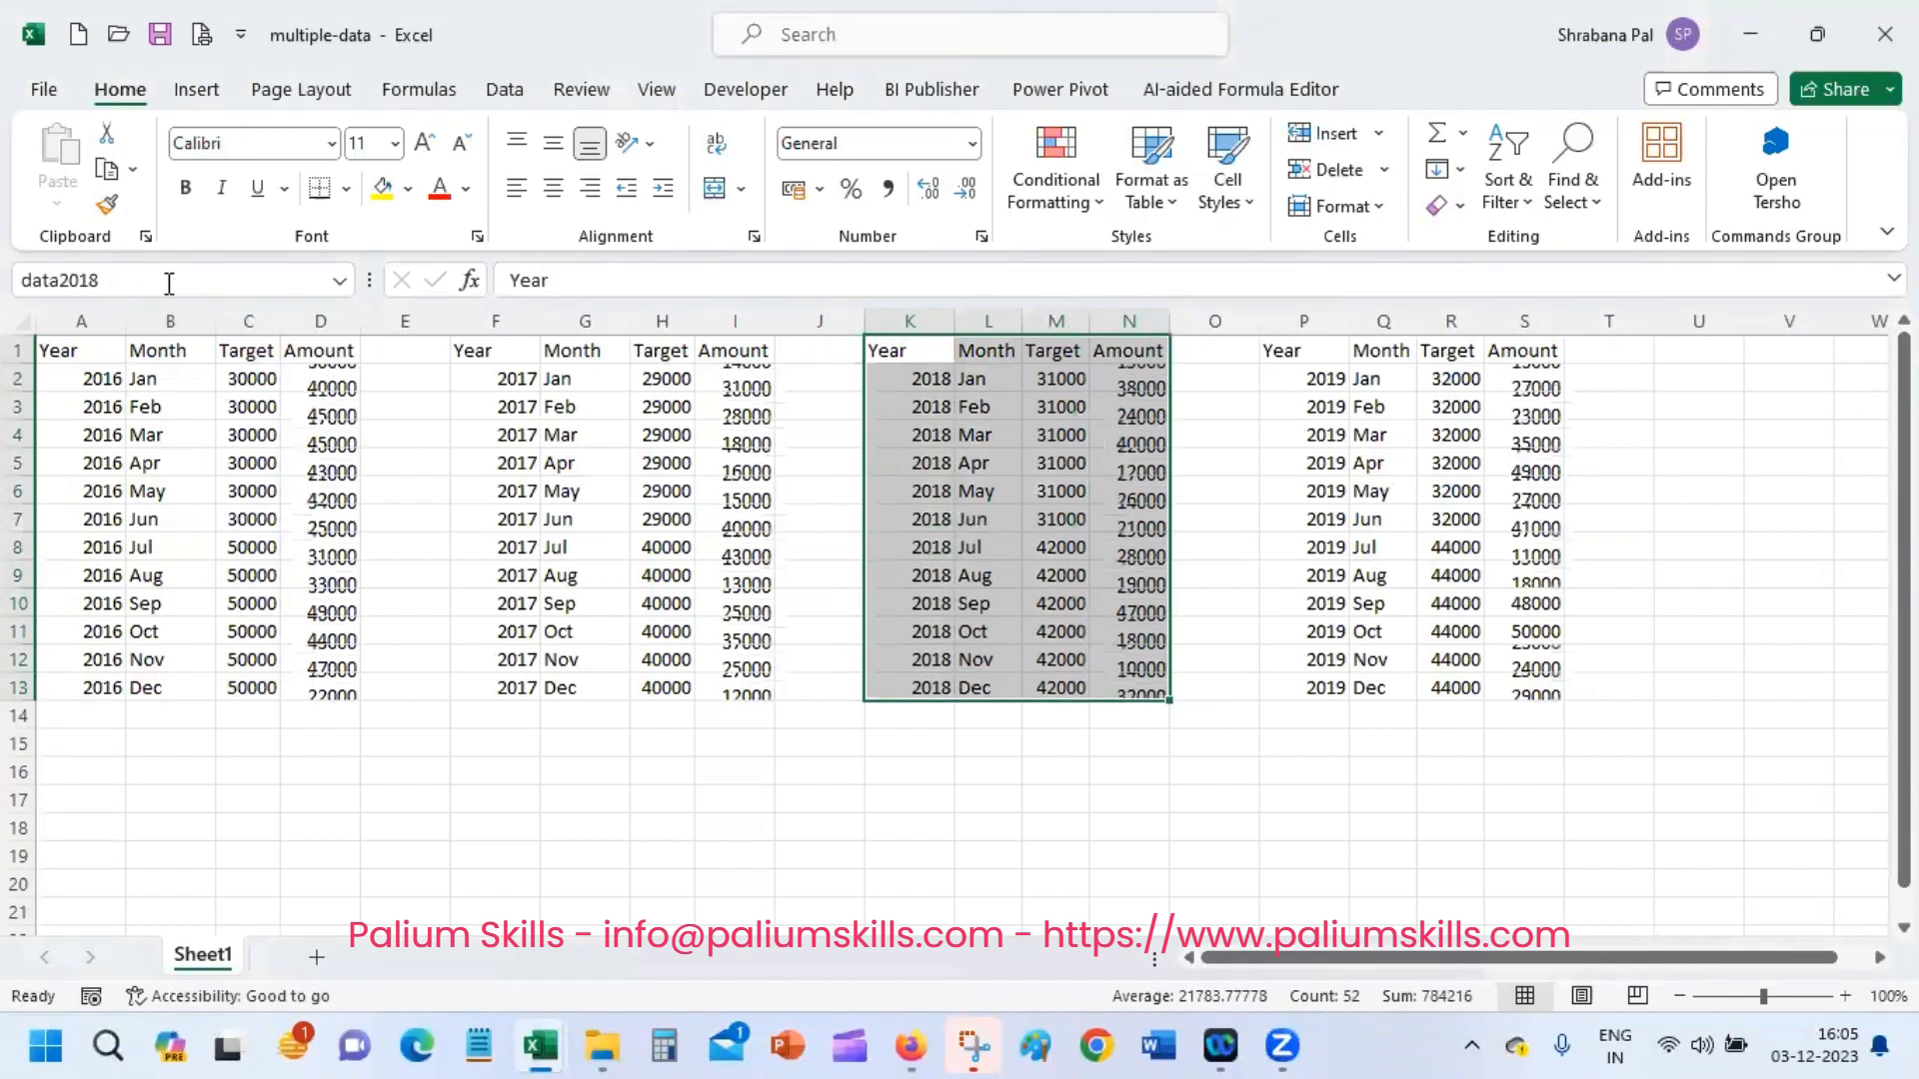
# Name the 2019 table range P1:S13, including its headers, data2019
pyautogui.moveTo(1284, 351); pyautogui.dragTo(1526, 690)
pyautogui.click(62, 281)
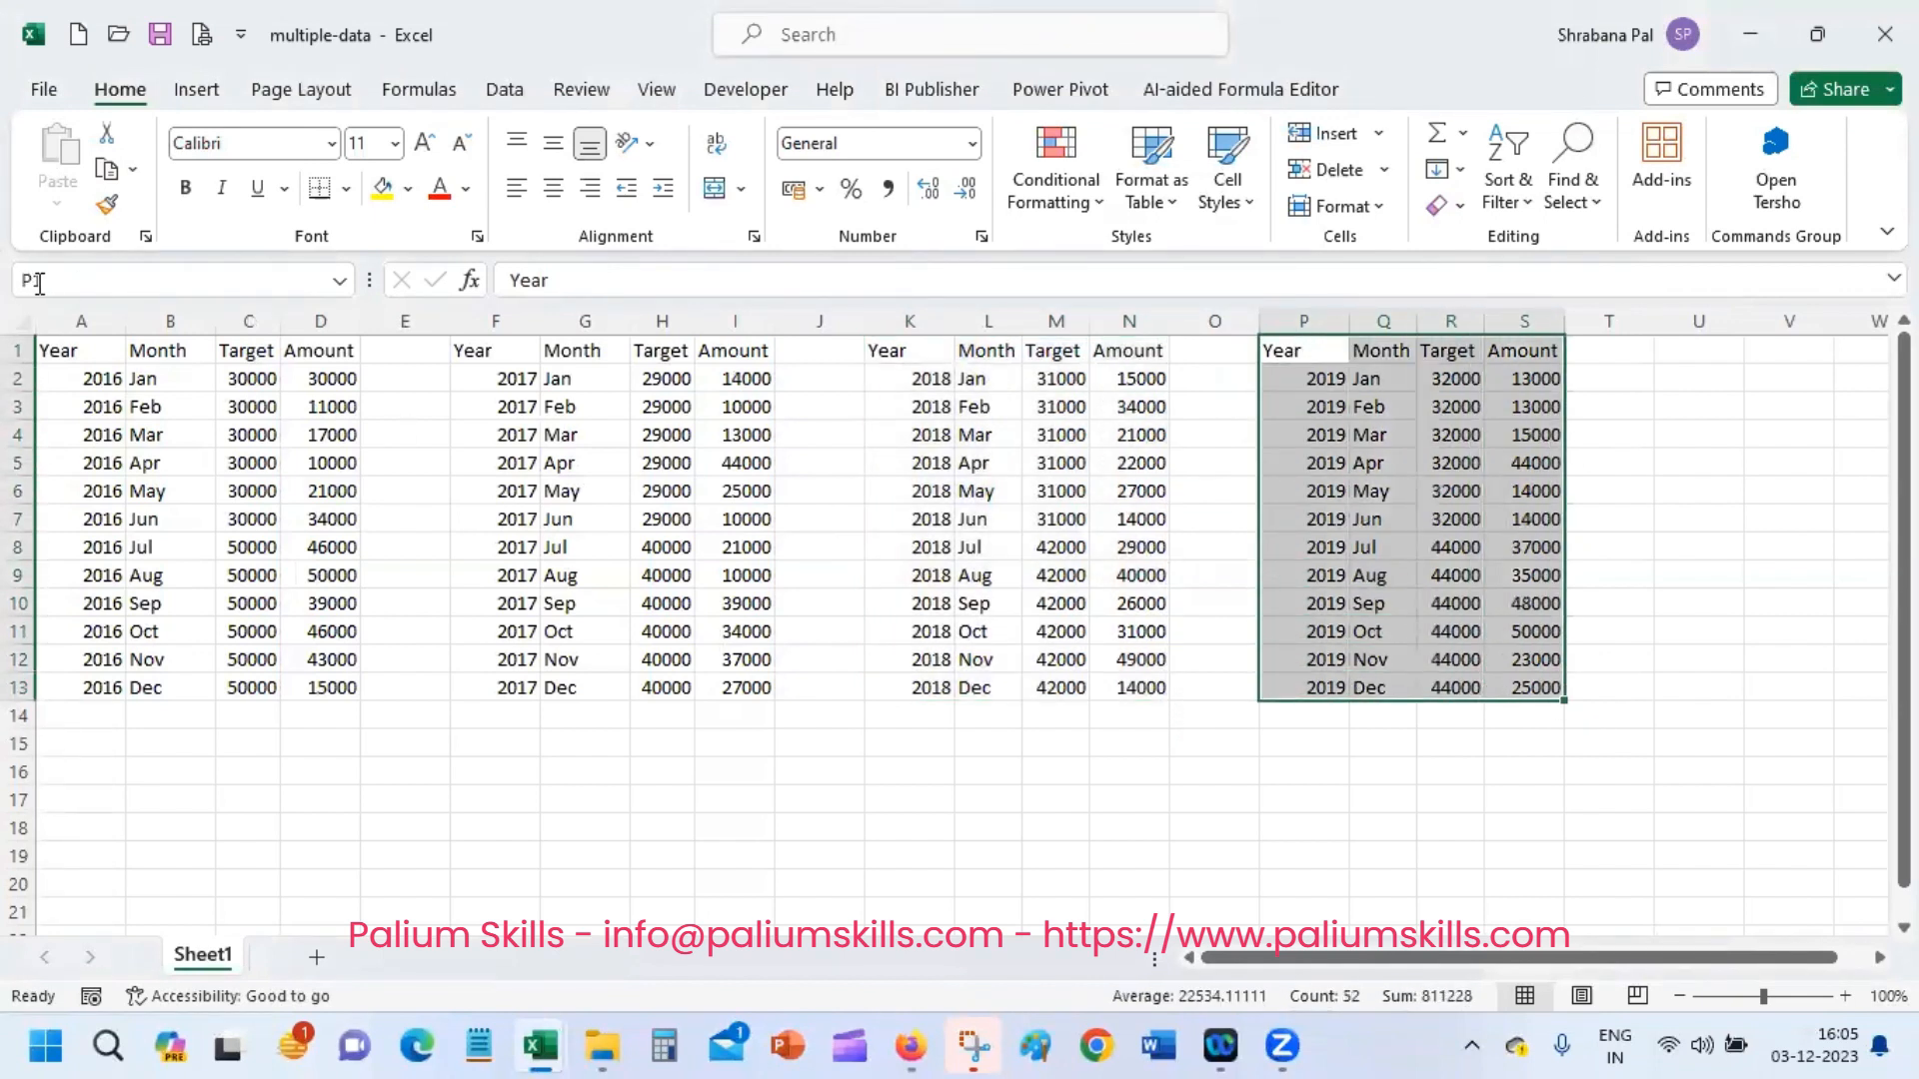
pyautogui.write('data2019')
pyautogui.press('Return')
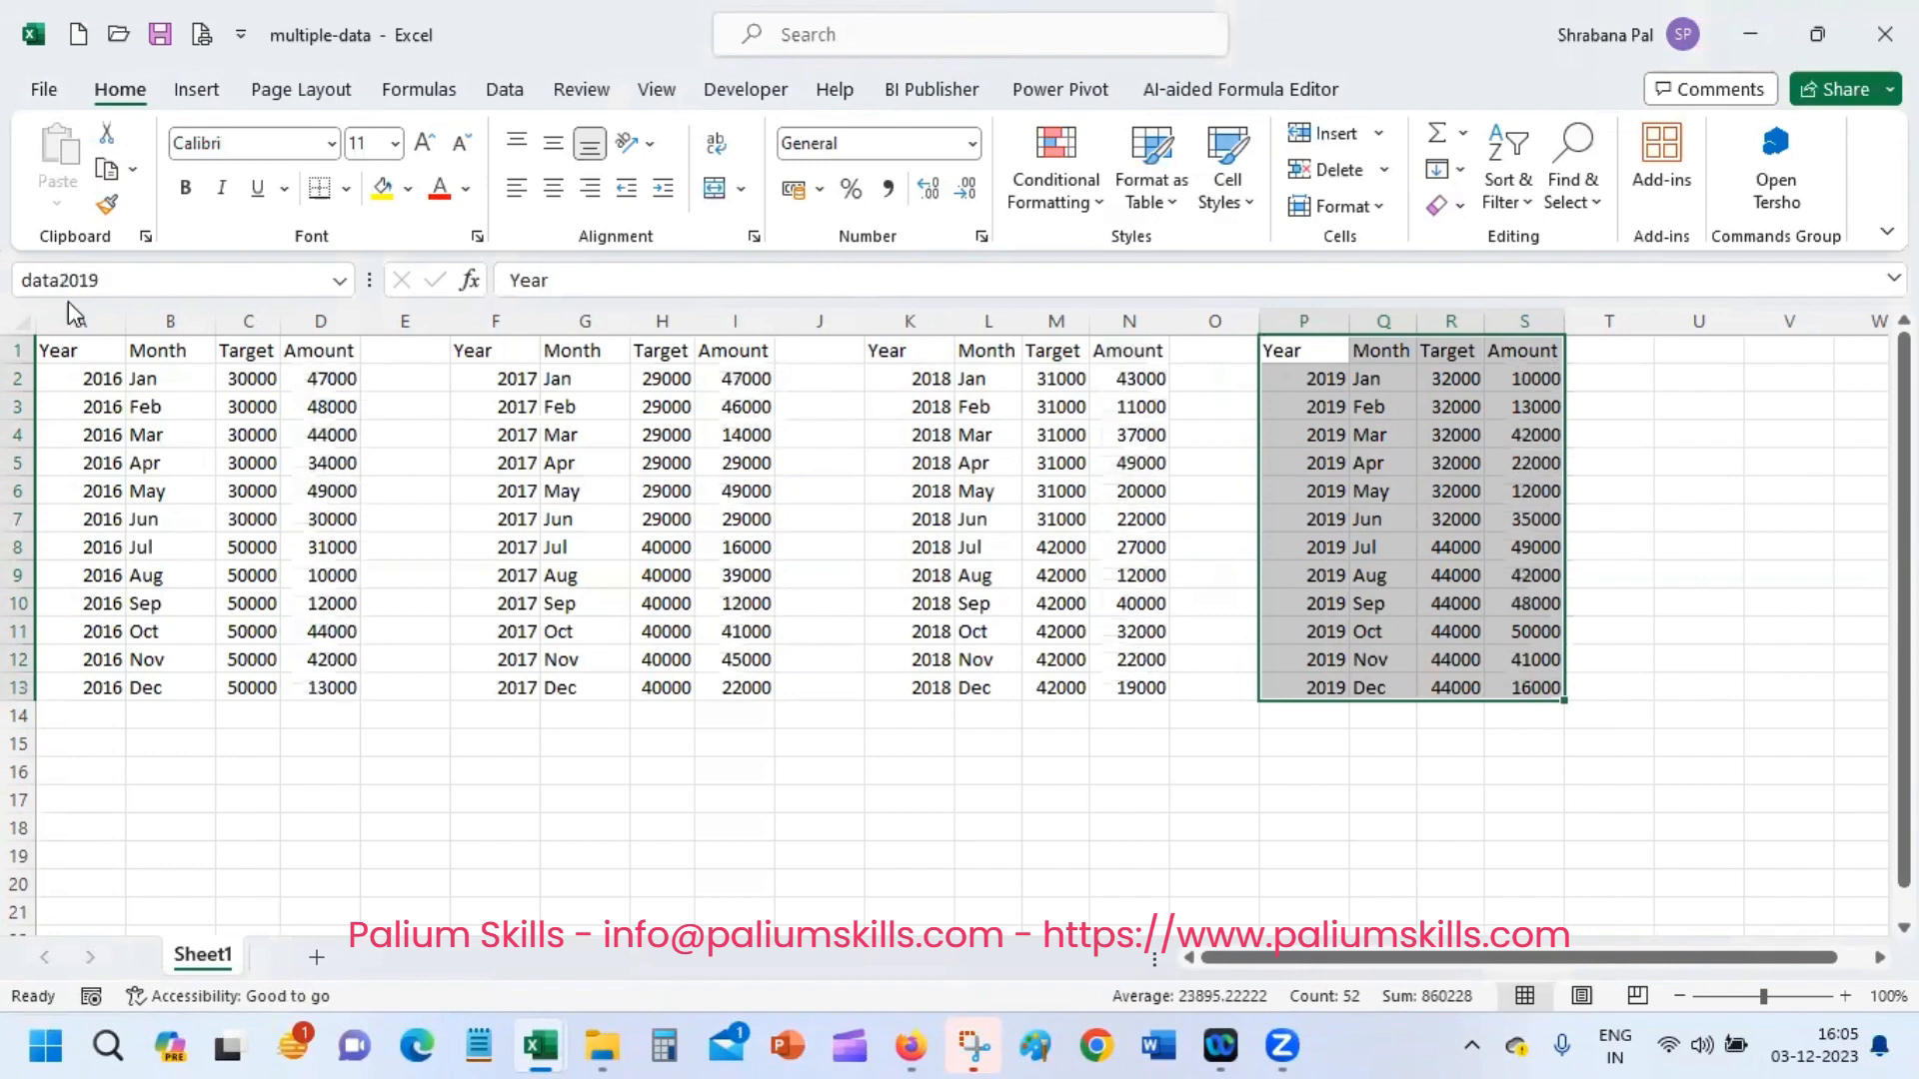
# Go to the named ranges data1 and data2016 to check which cells each one covers
pyautogui.click(1359, 520)
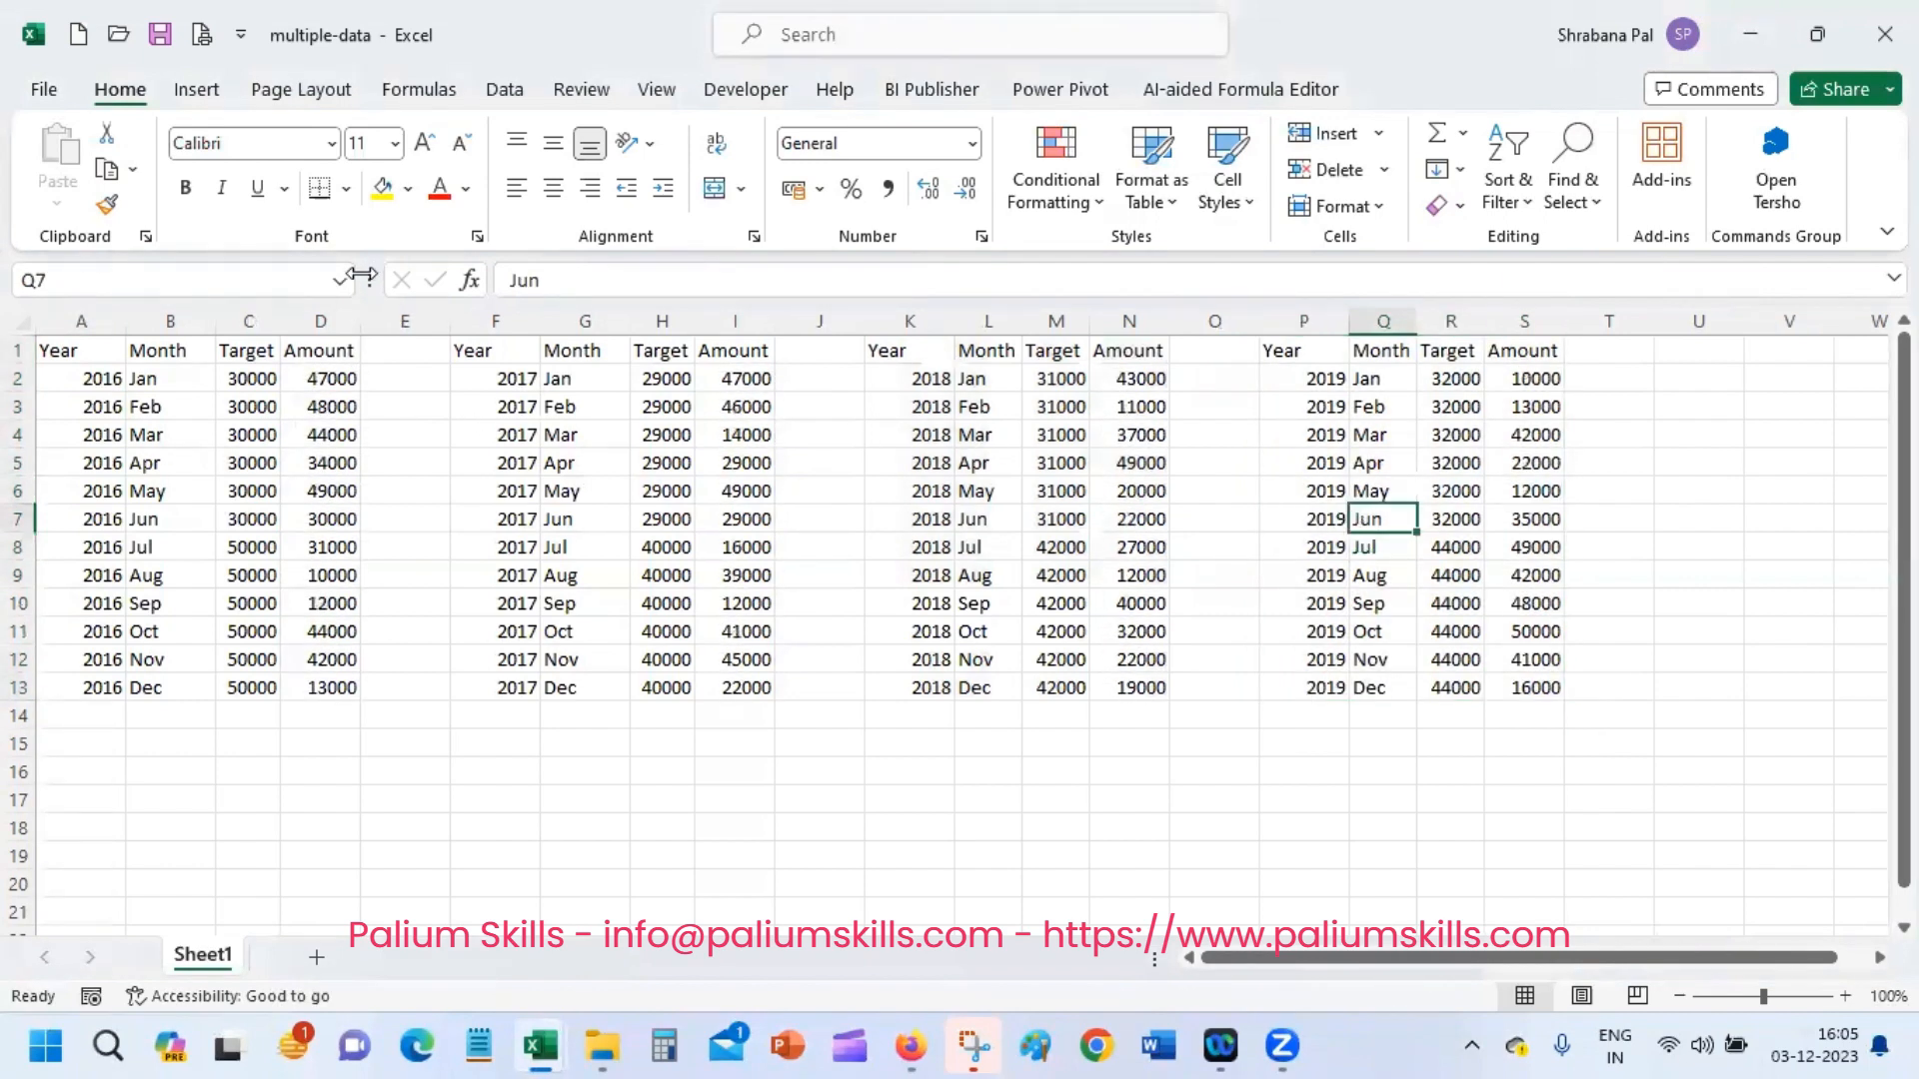
pyautogui.click(341, 282)
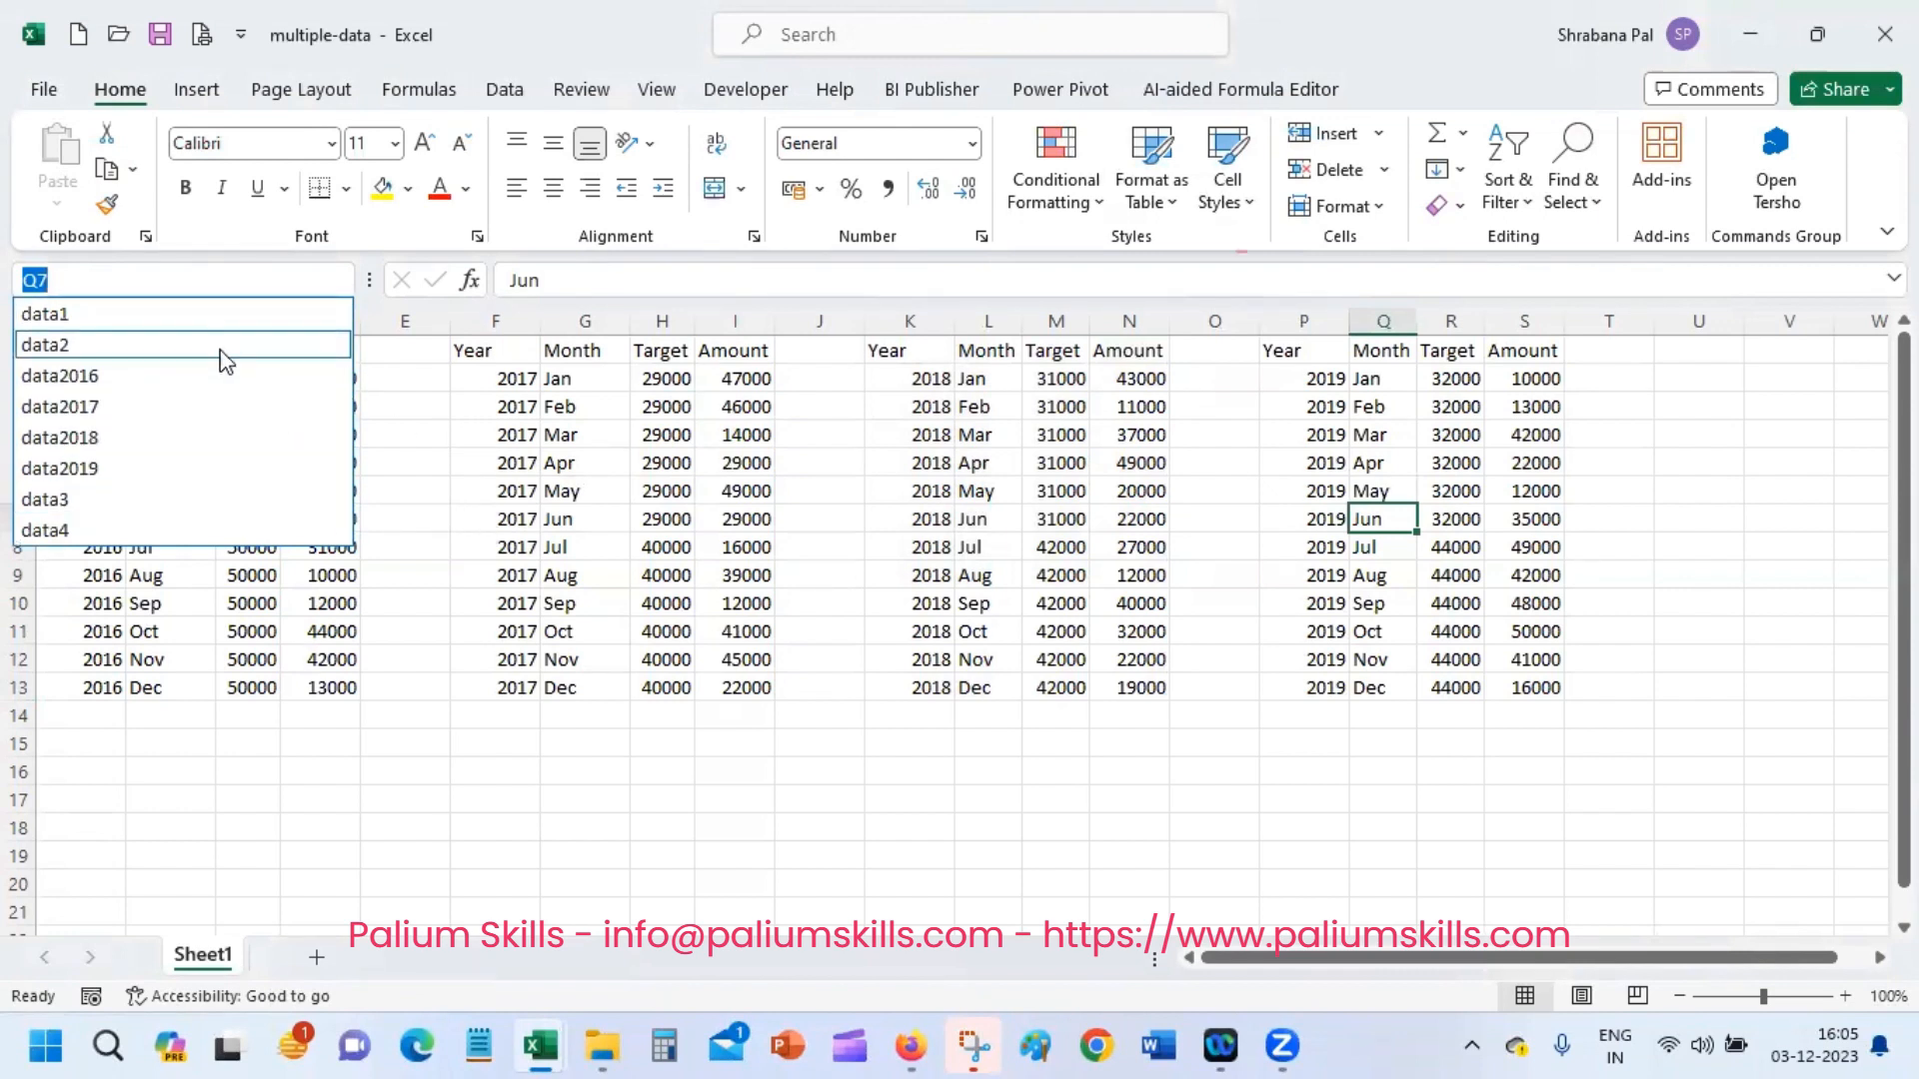
pyautogui.click(218, 318)
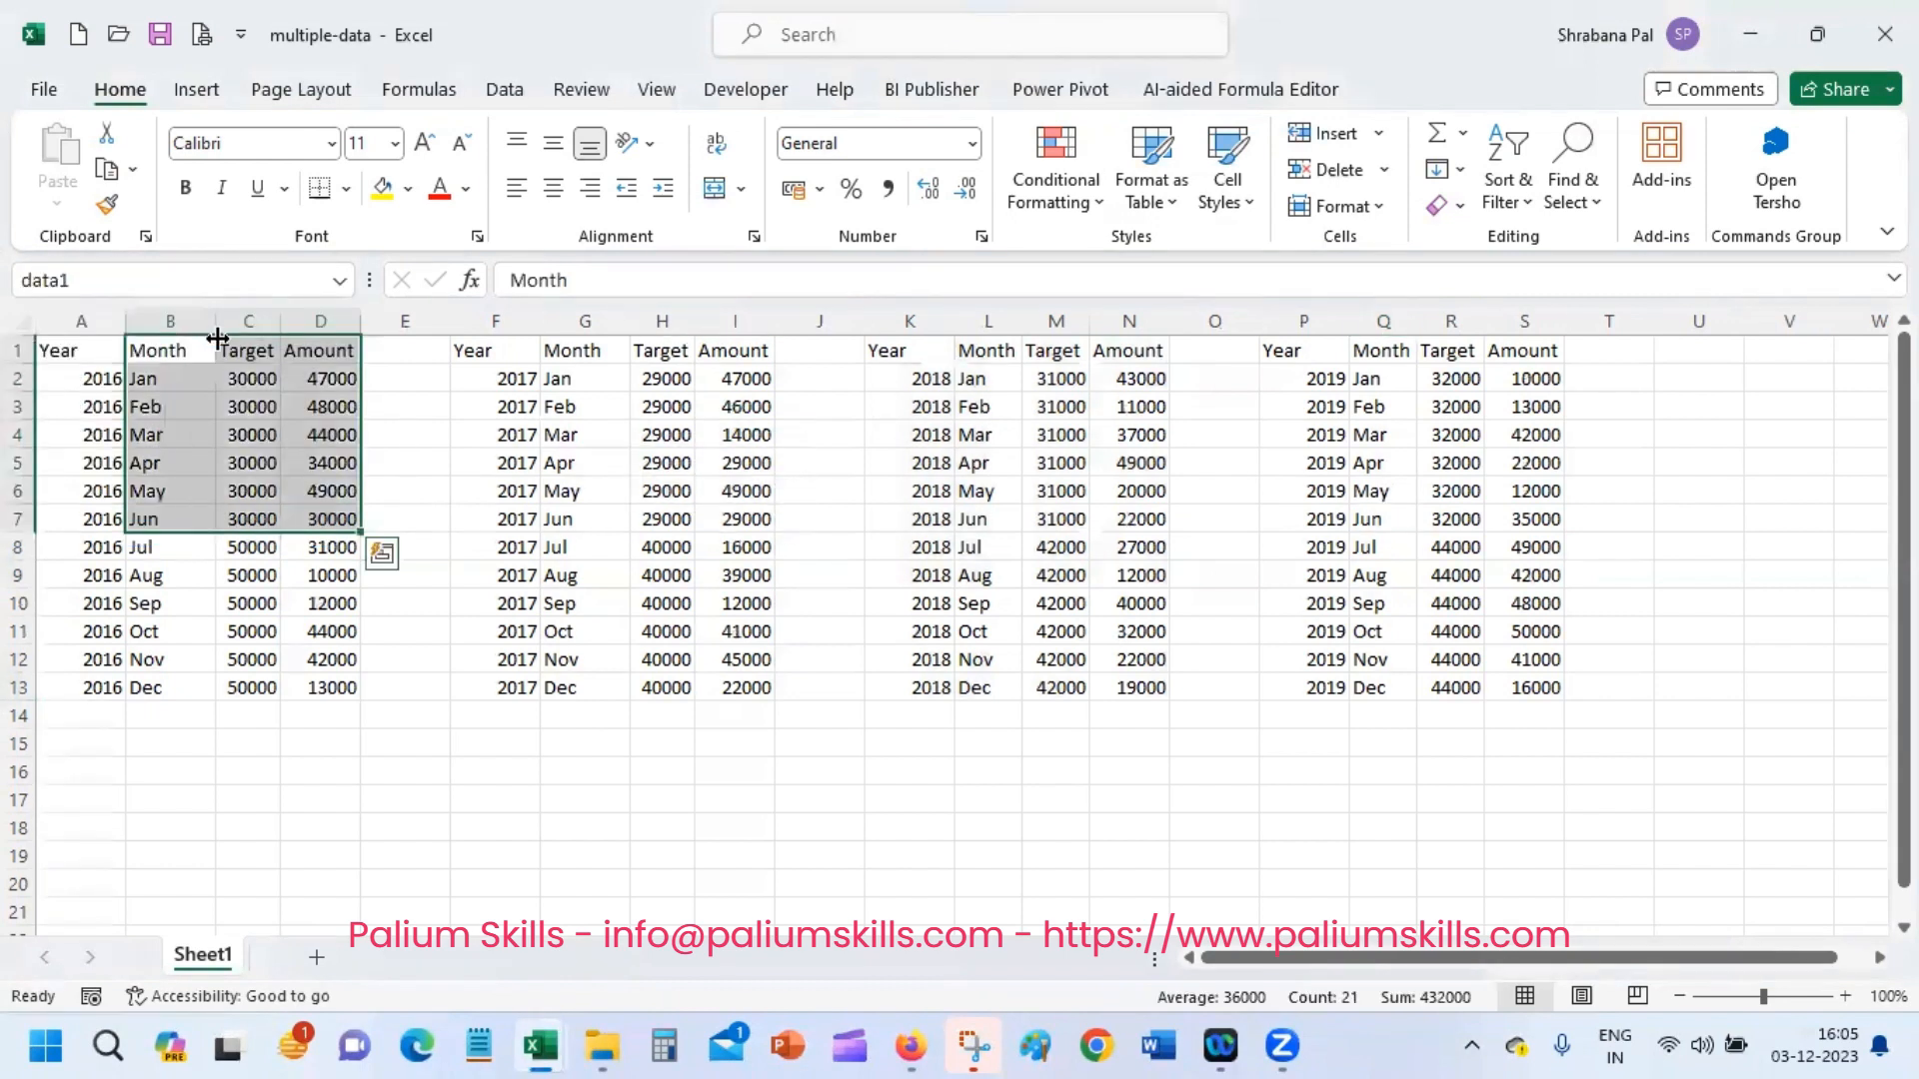
pyautogui.click(209, 465)
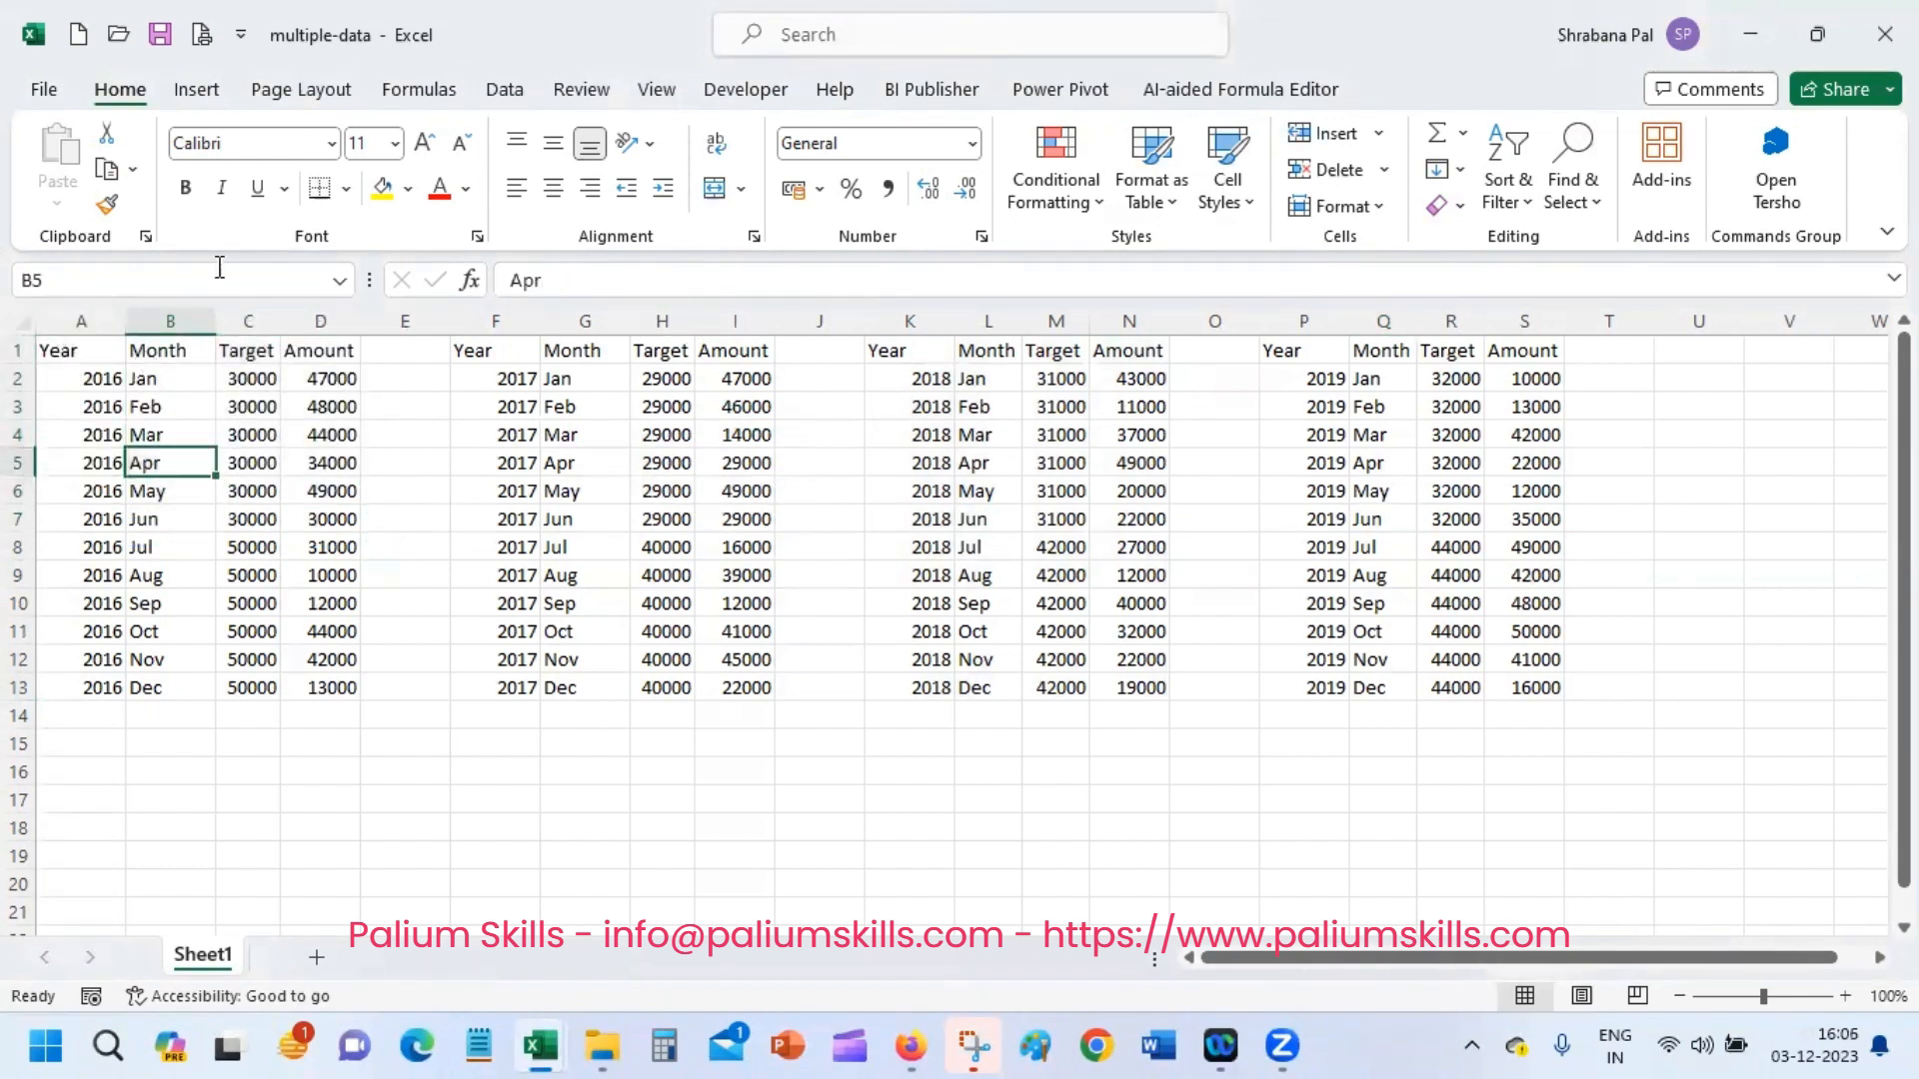
pyautogui.click(340, 281)
pyautogui.click(100, 376)
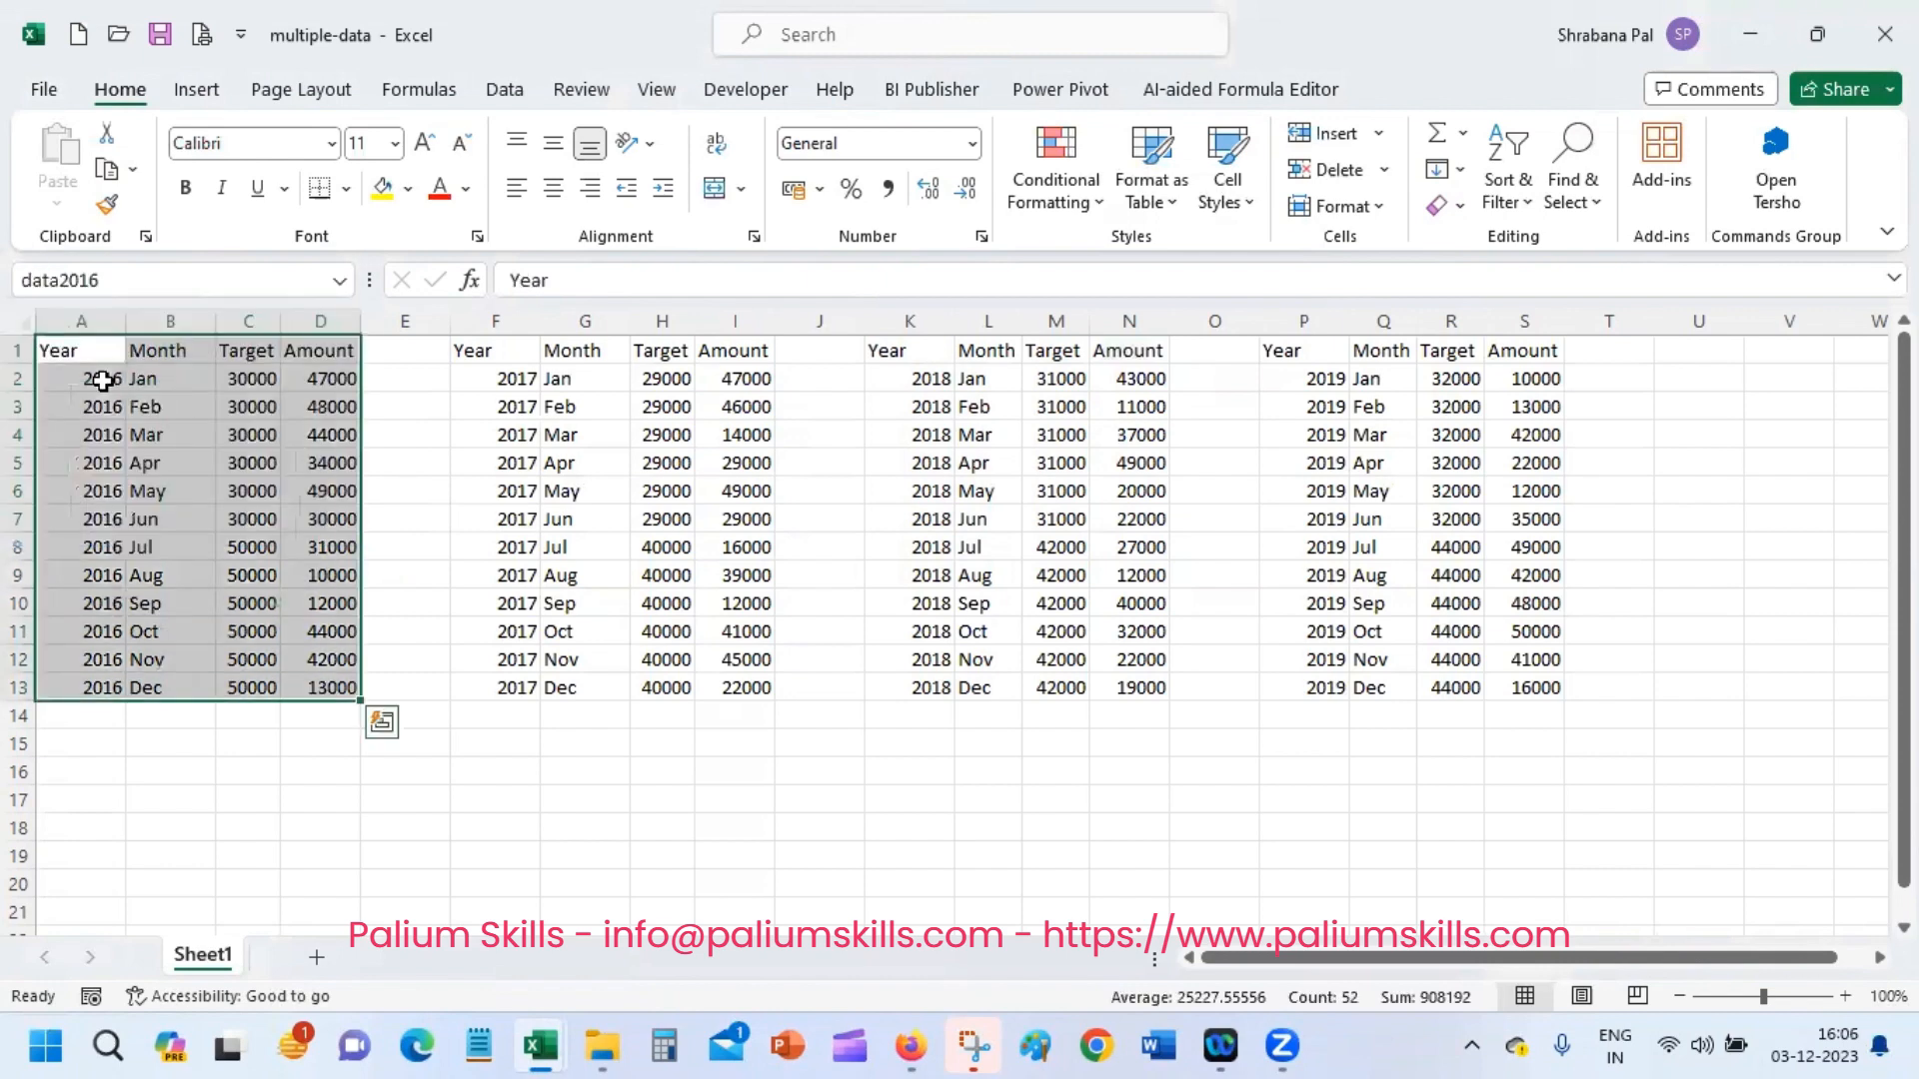
pyautogui.click(340, 489)
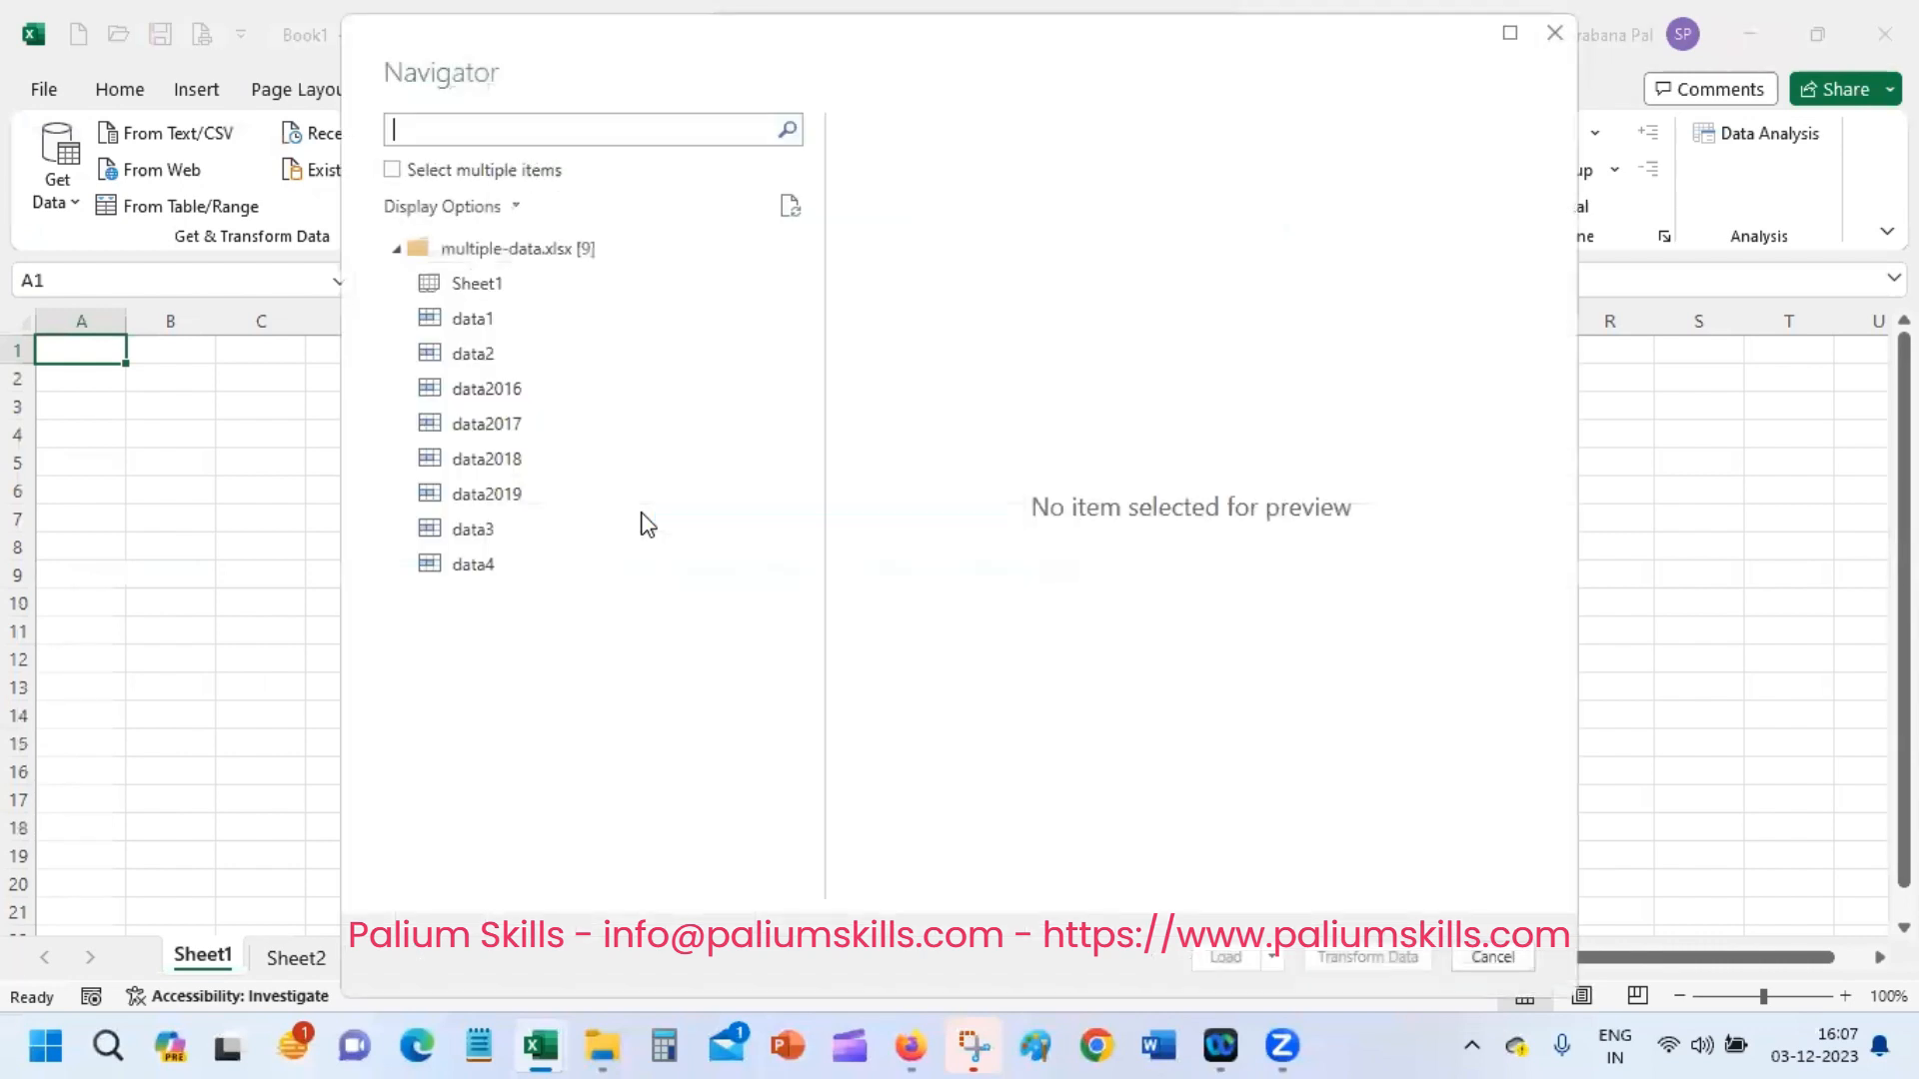
# Select the named ranges data2016, data2017, data2018 and data2019 of multiple-data.xlsx together and load them as queries
pyautogui.click(544, 389)
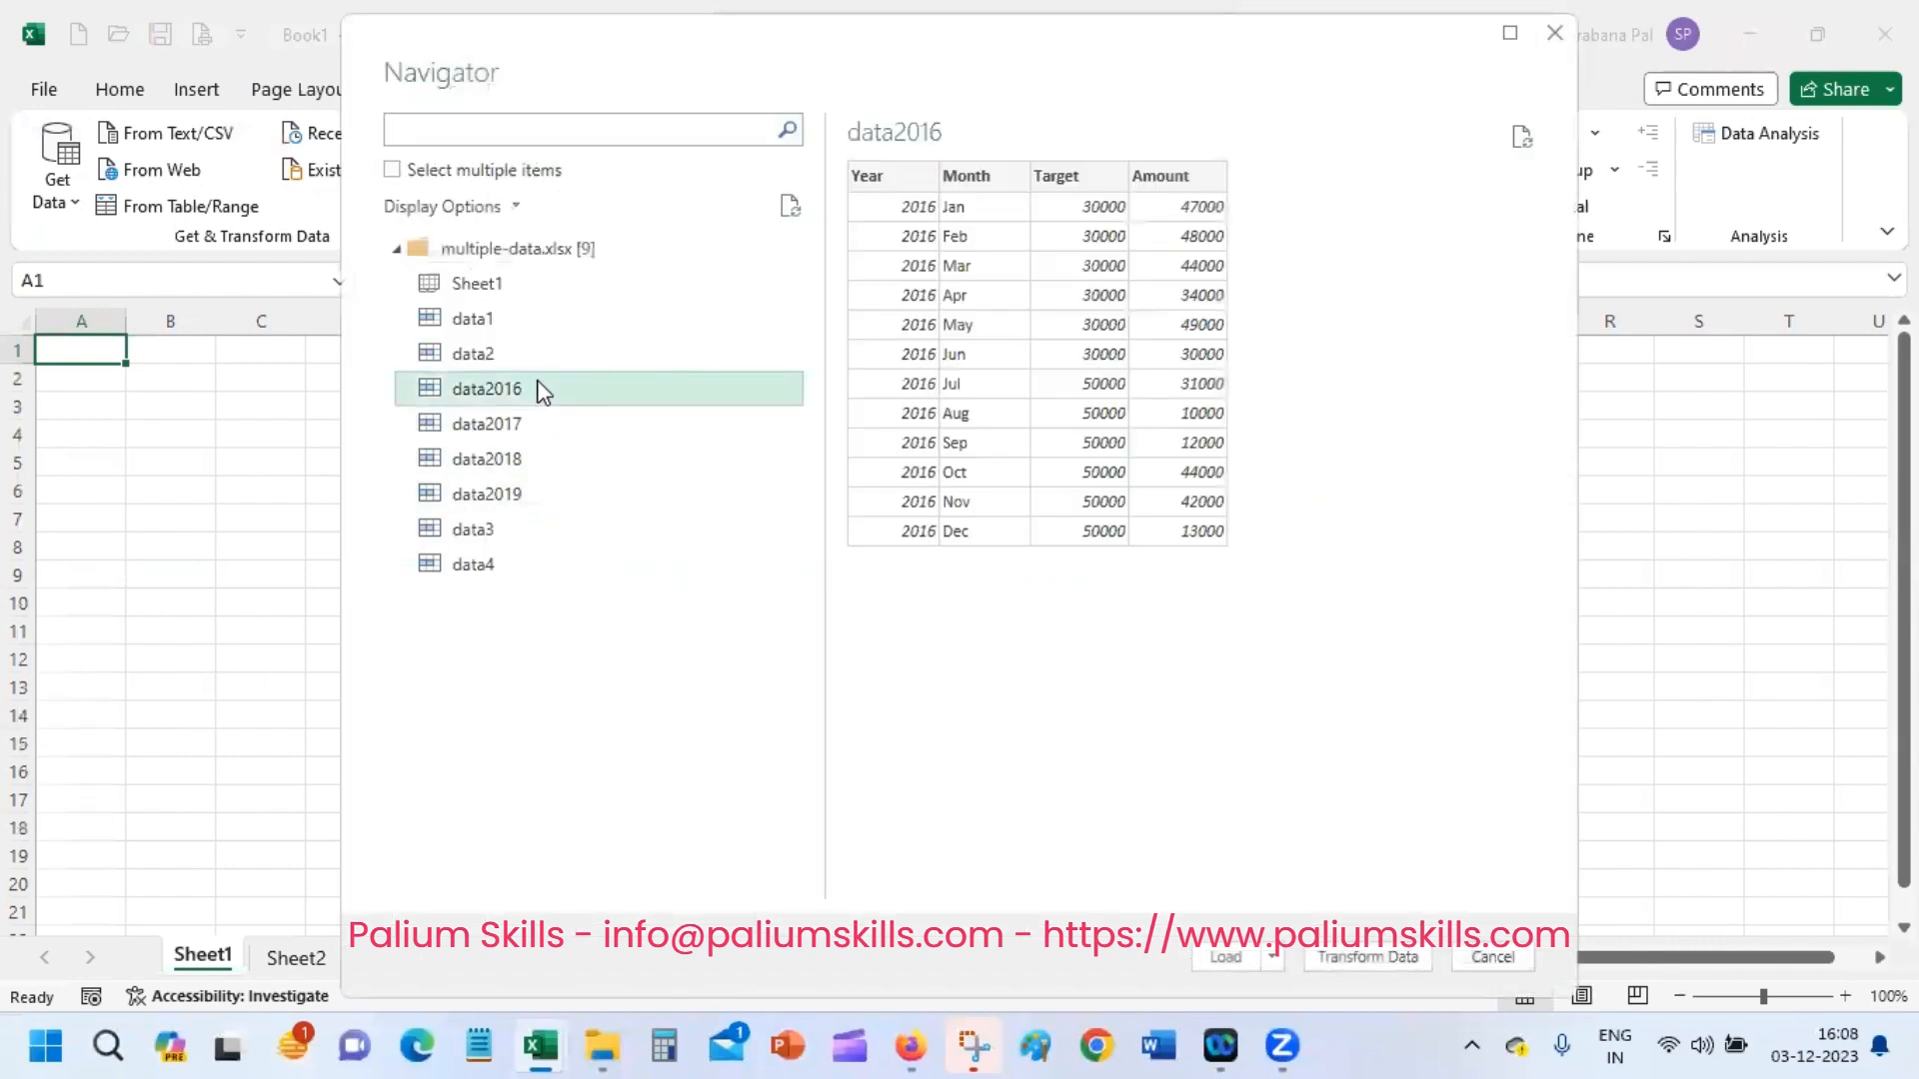
pyautogui.click(512, 318)
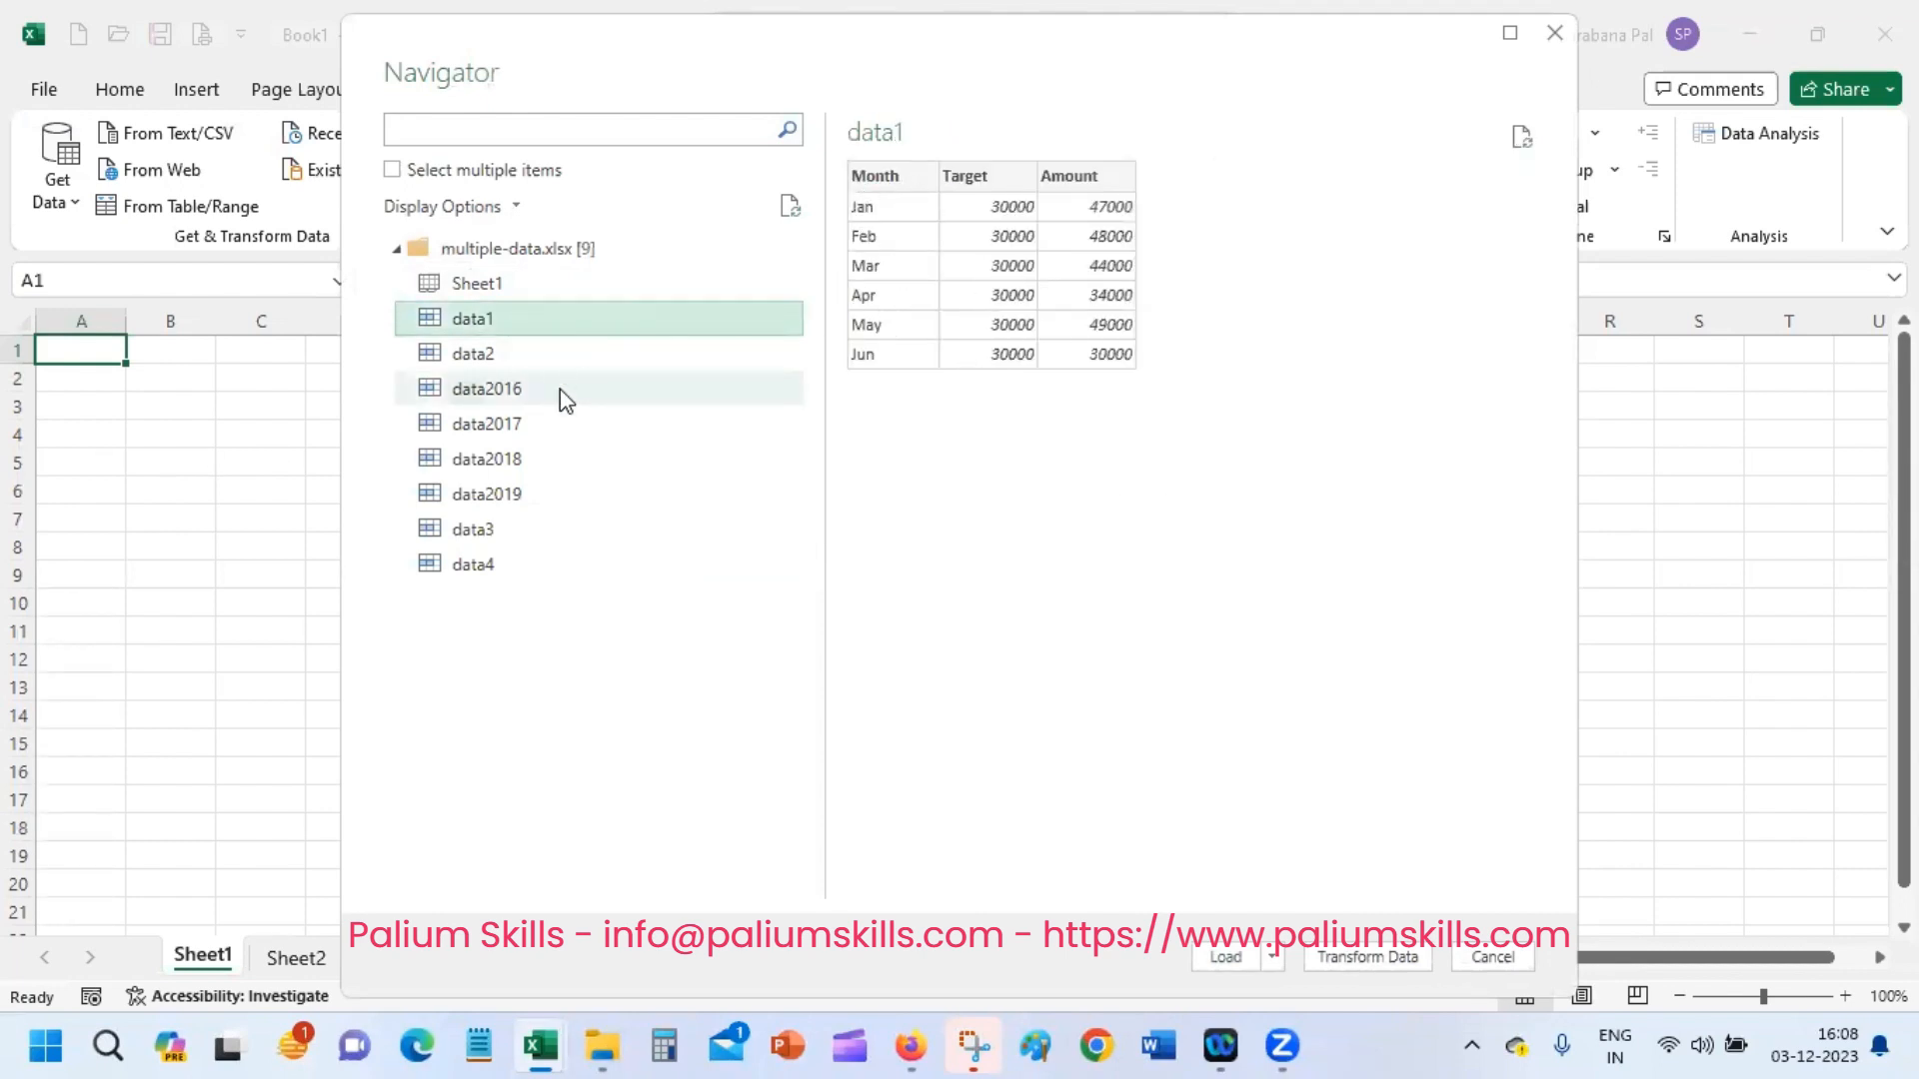
pyautogui.click(514, 390)
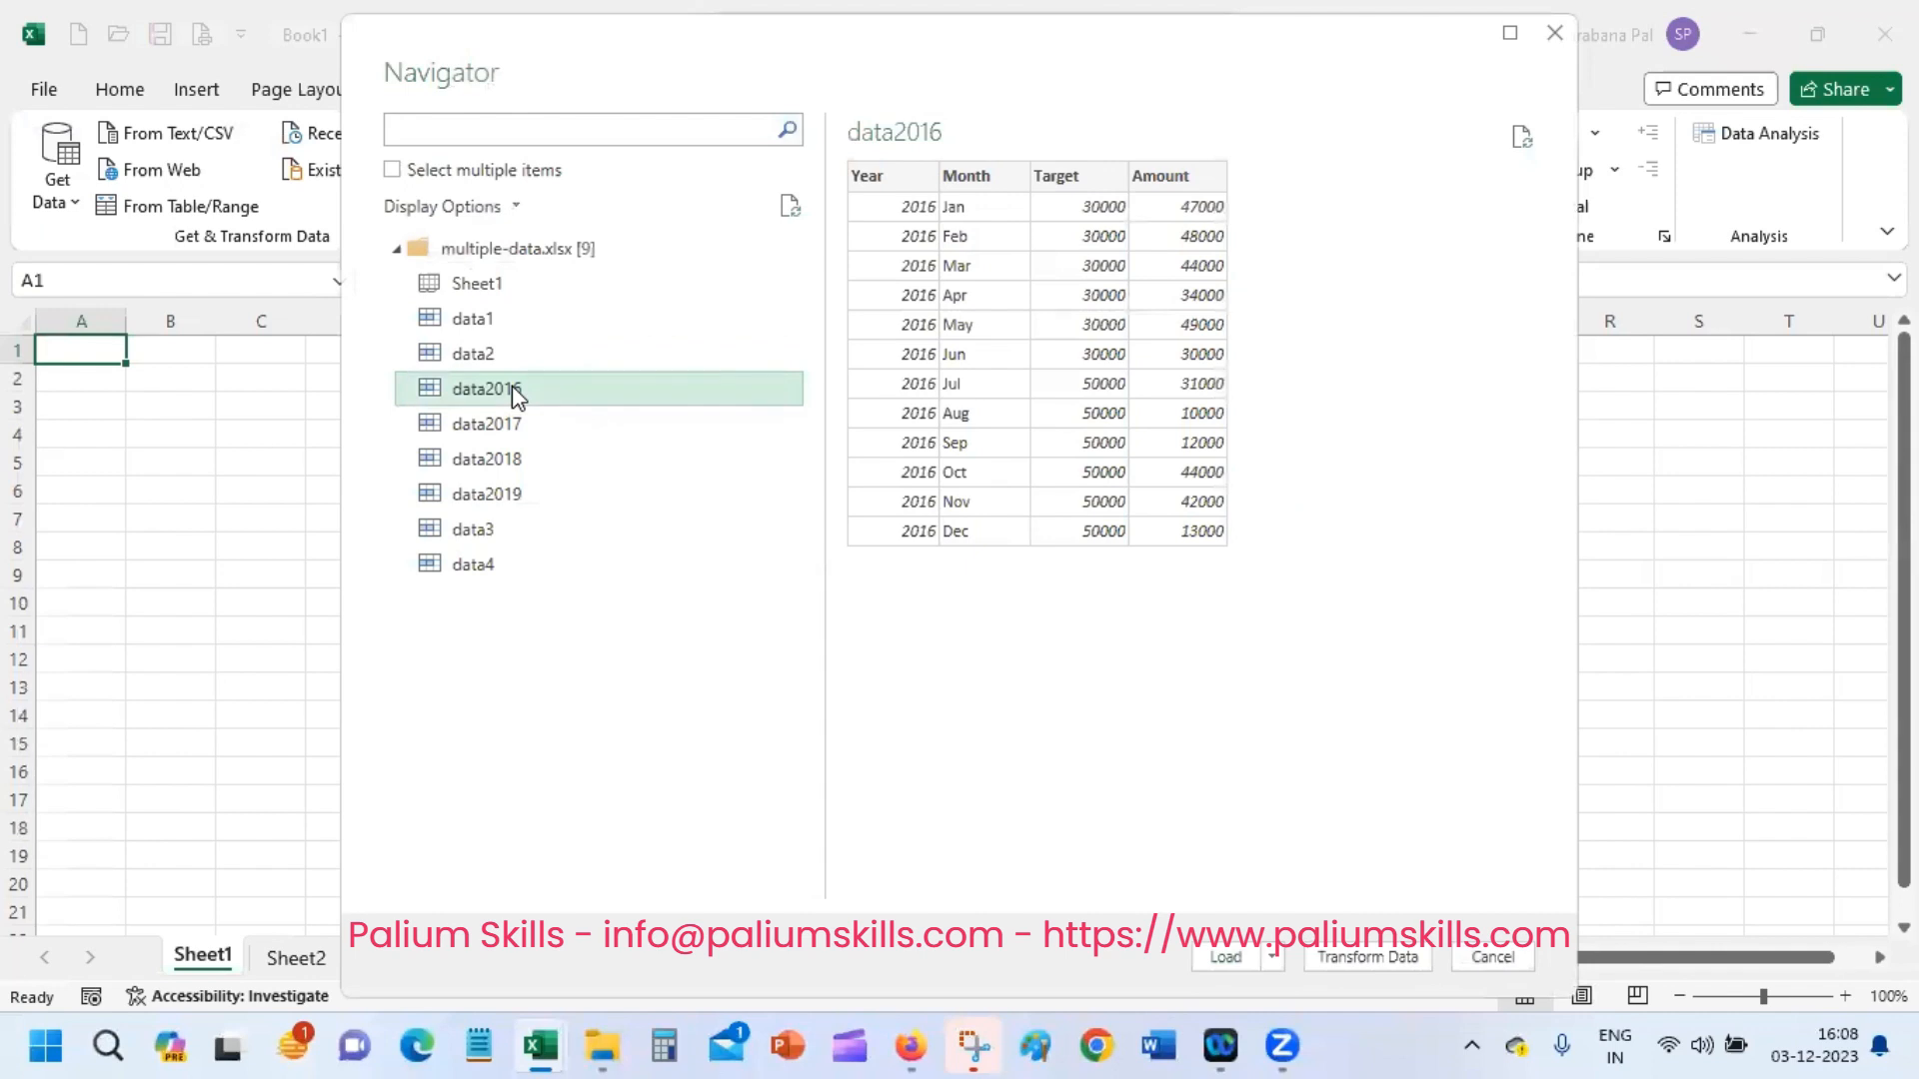
pyautogui.click(391, 170)
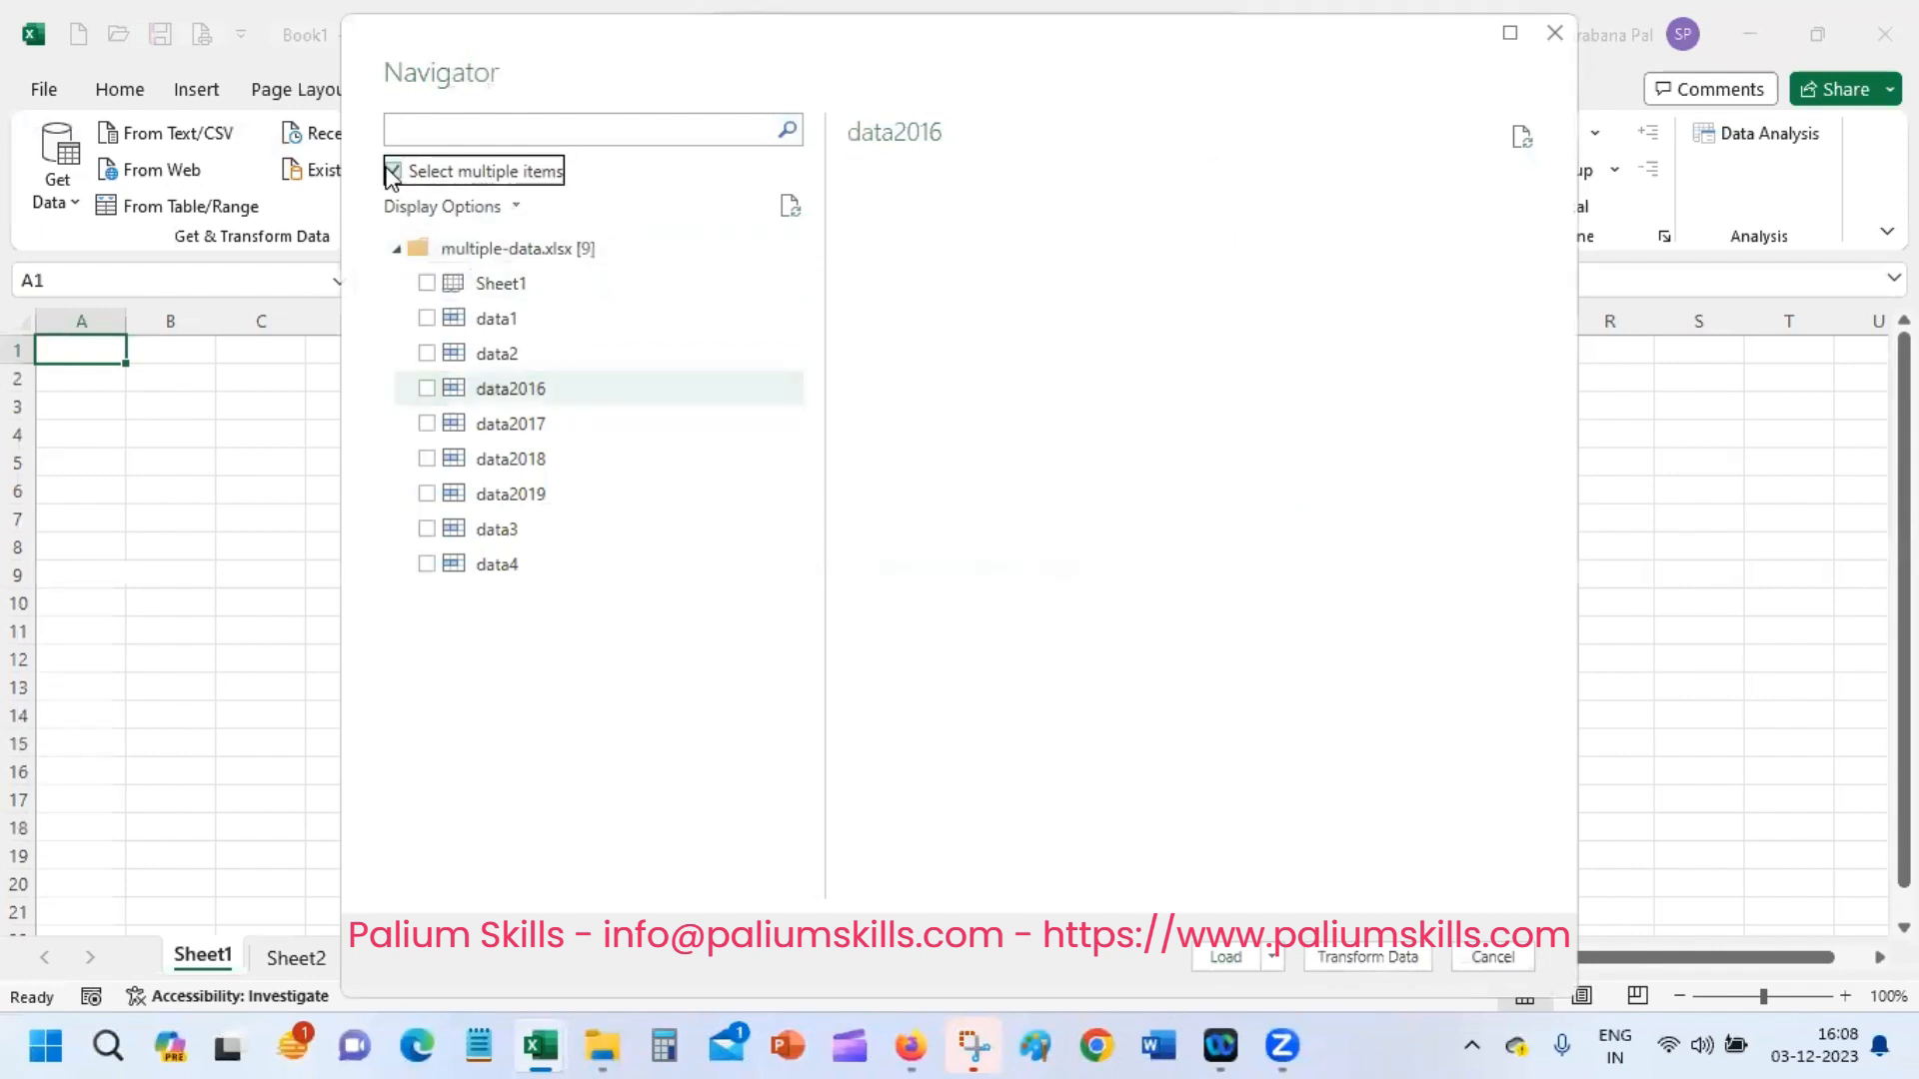
pyautogui.click(427, 389)
pyautogui.click(427, 424)
pyautogui.click(427, 459)
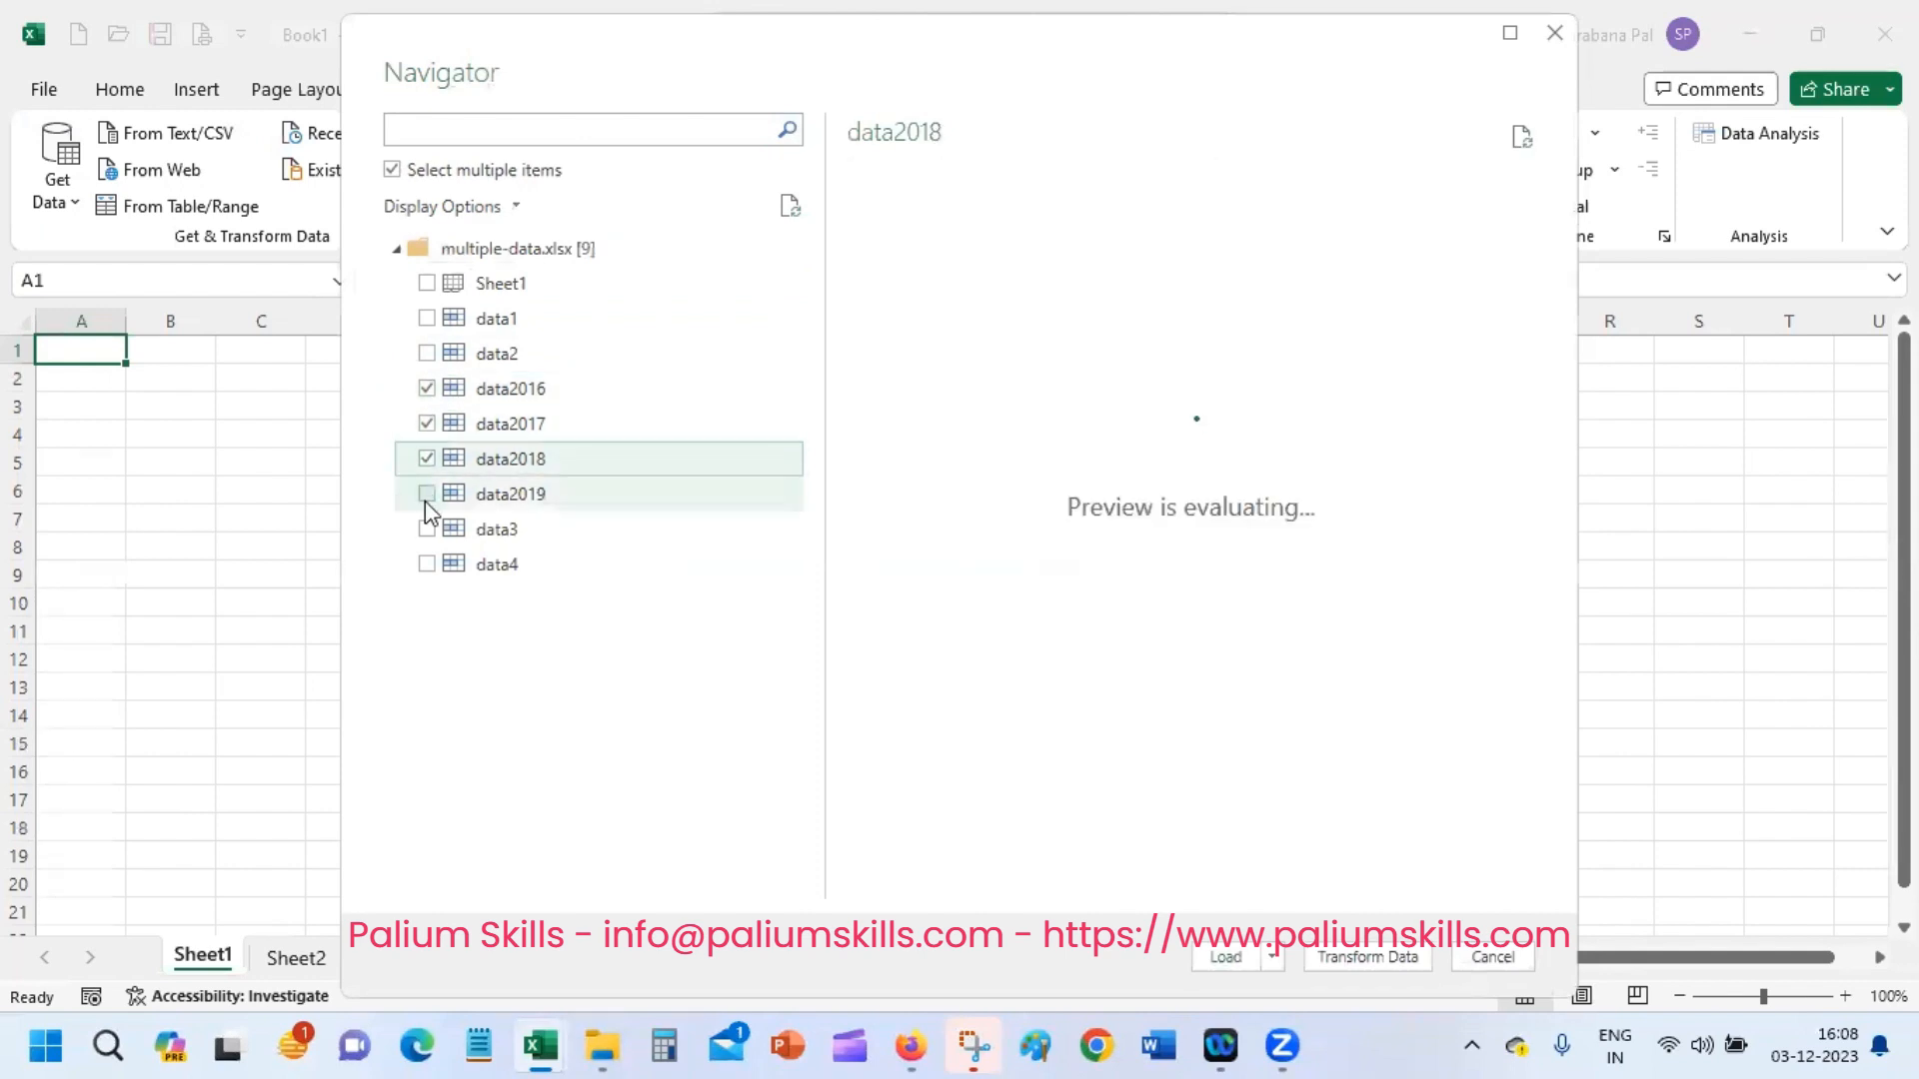
pyautogui.click(426, 495)
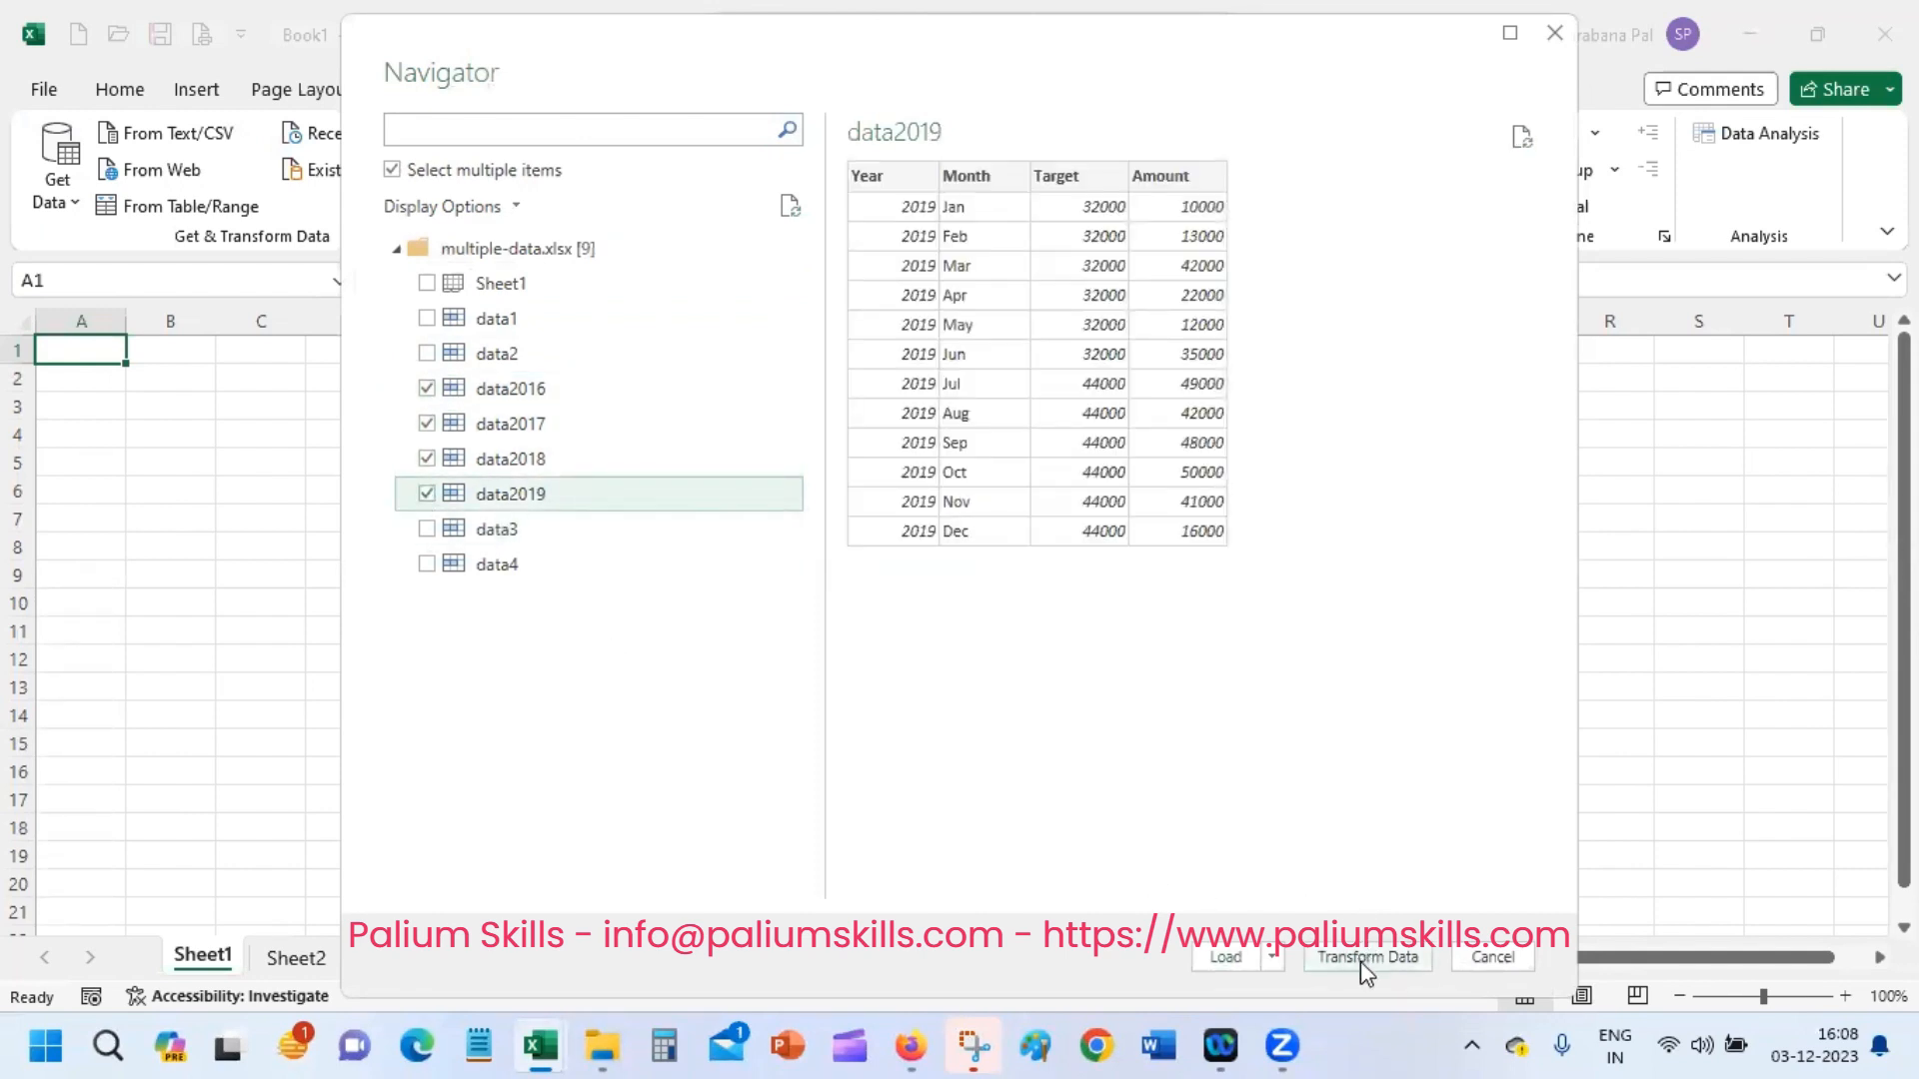
pyautogui.click(1272, 961)
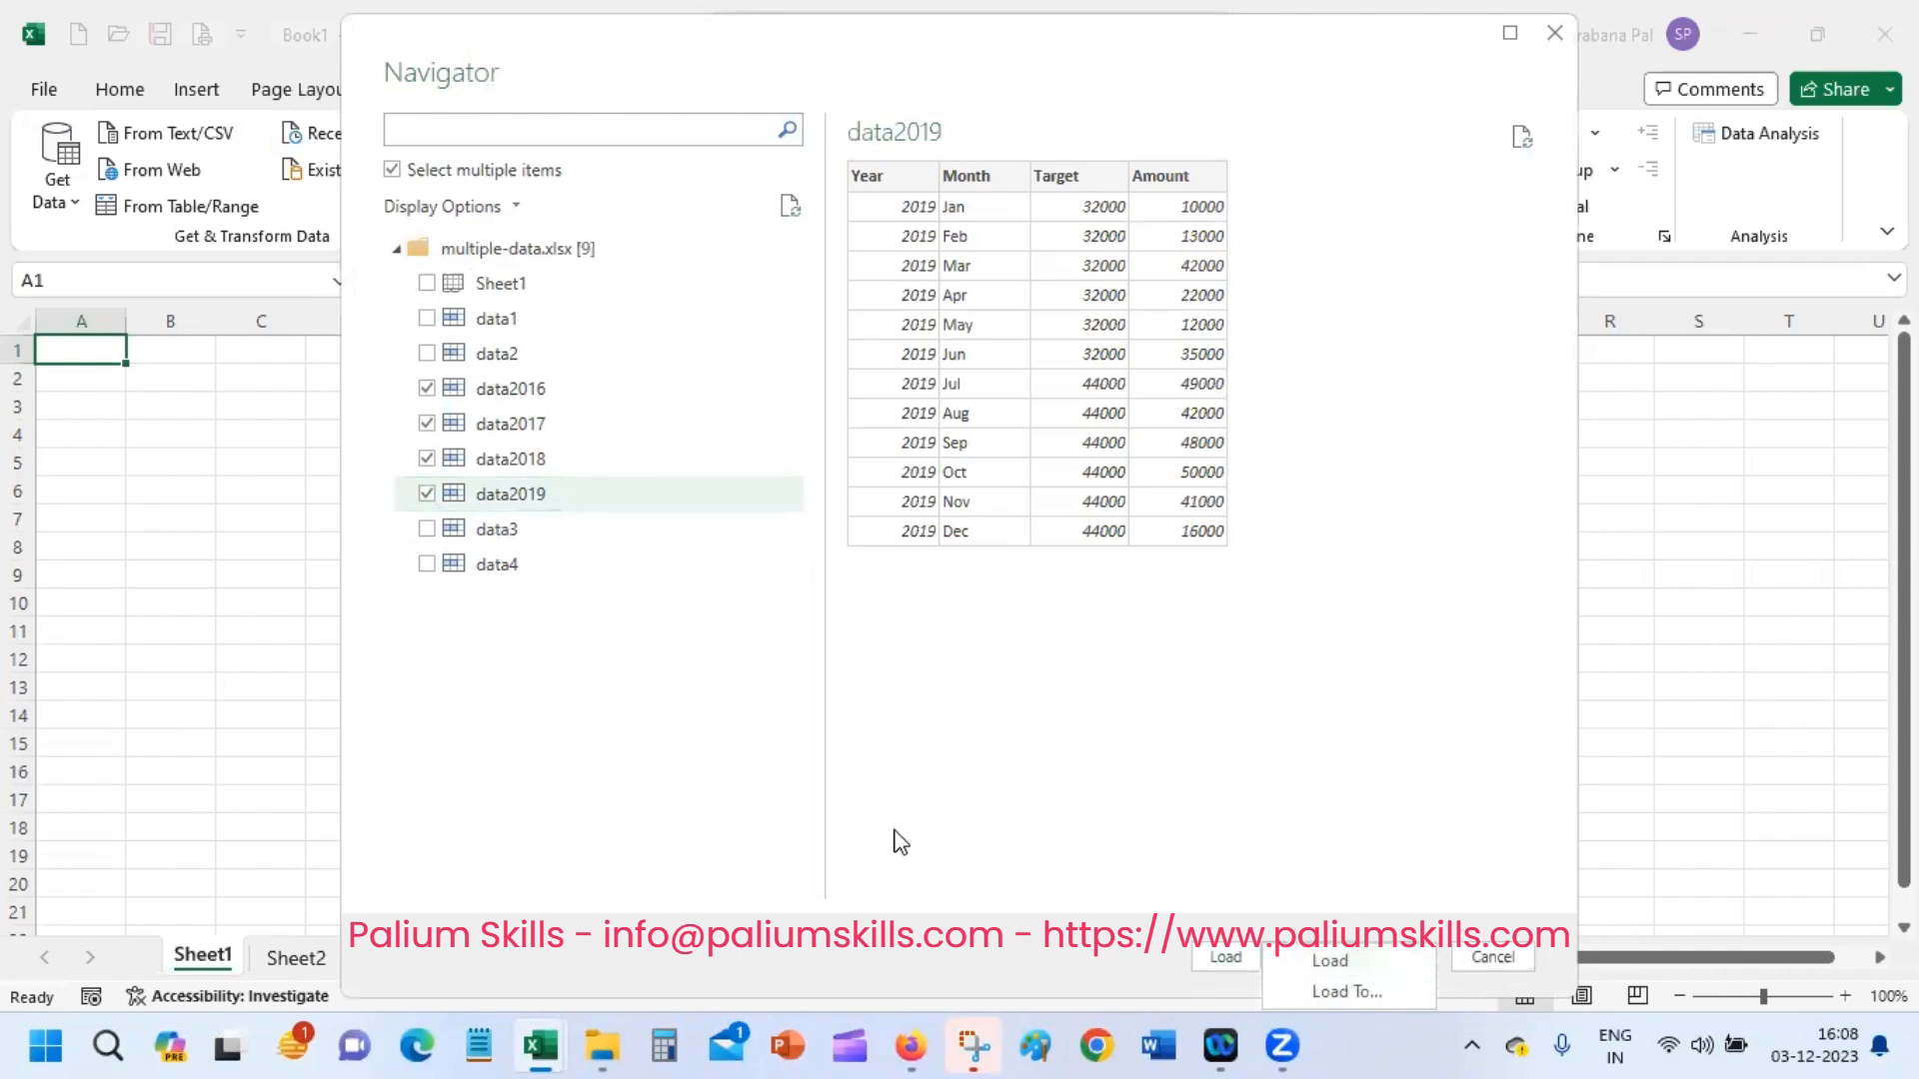
pyautogui.click(677, 677)
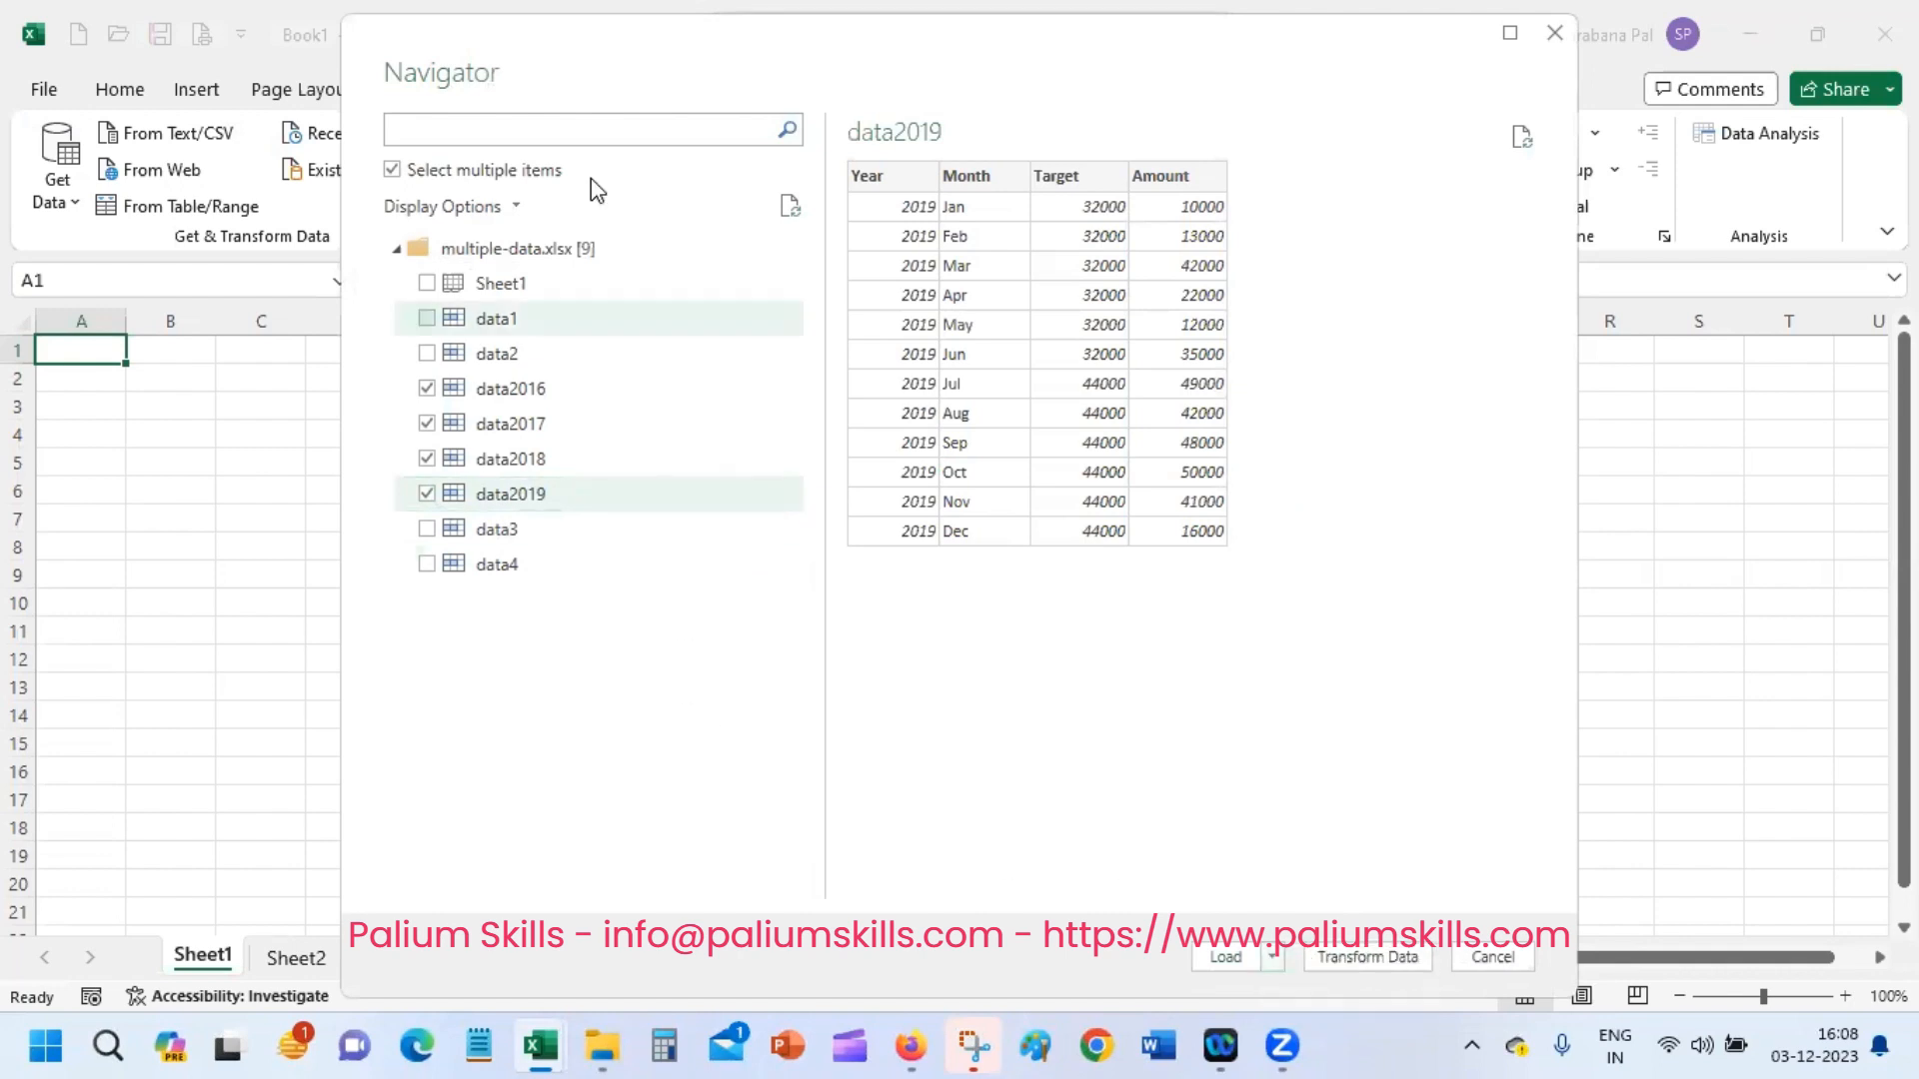
pyautogui.click(1225, 957)
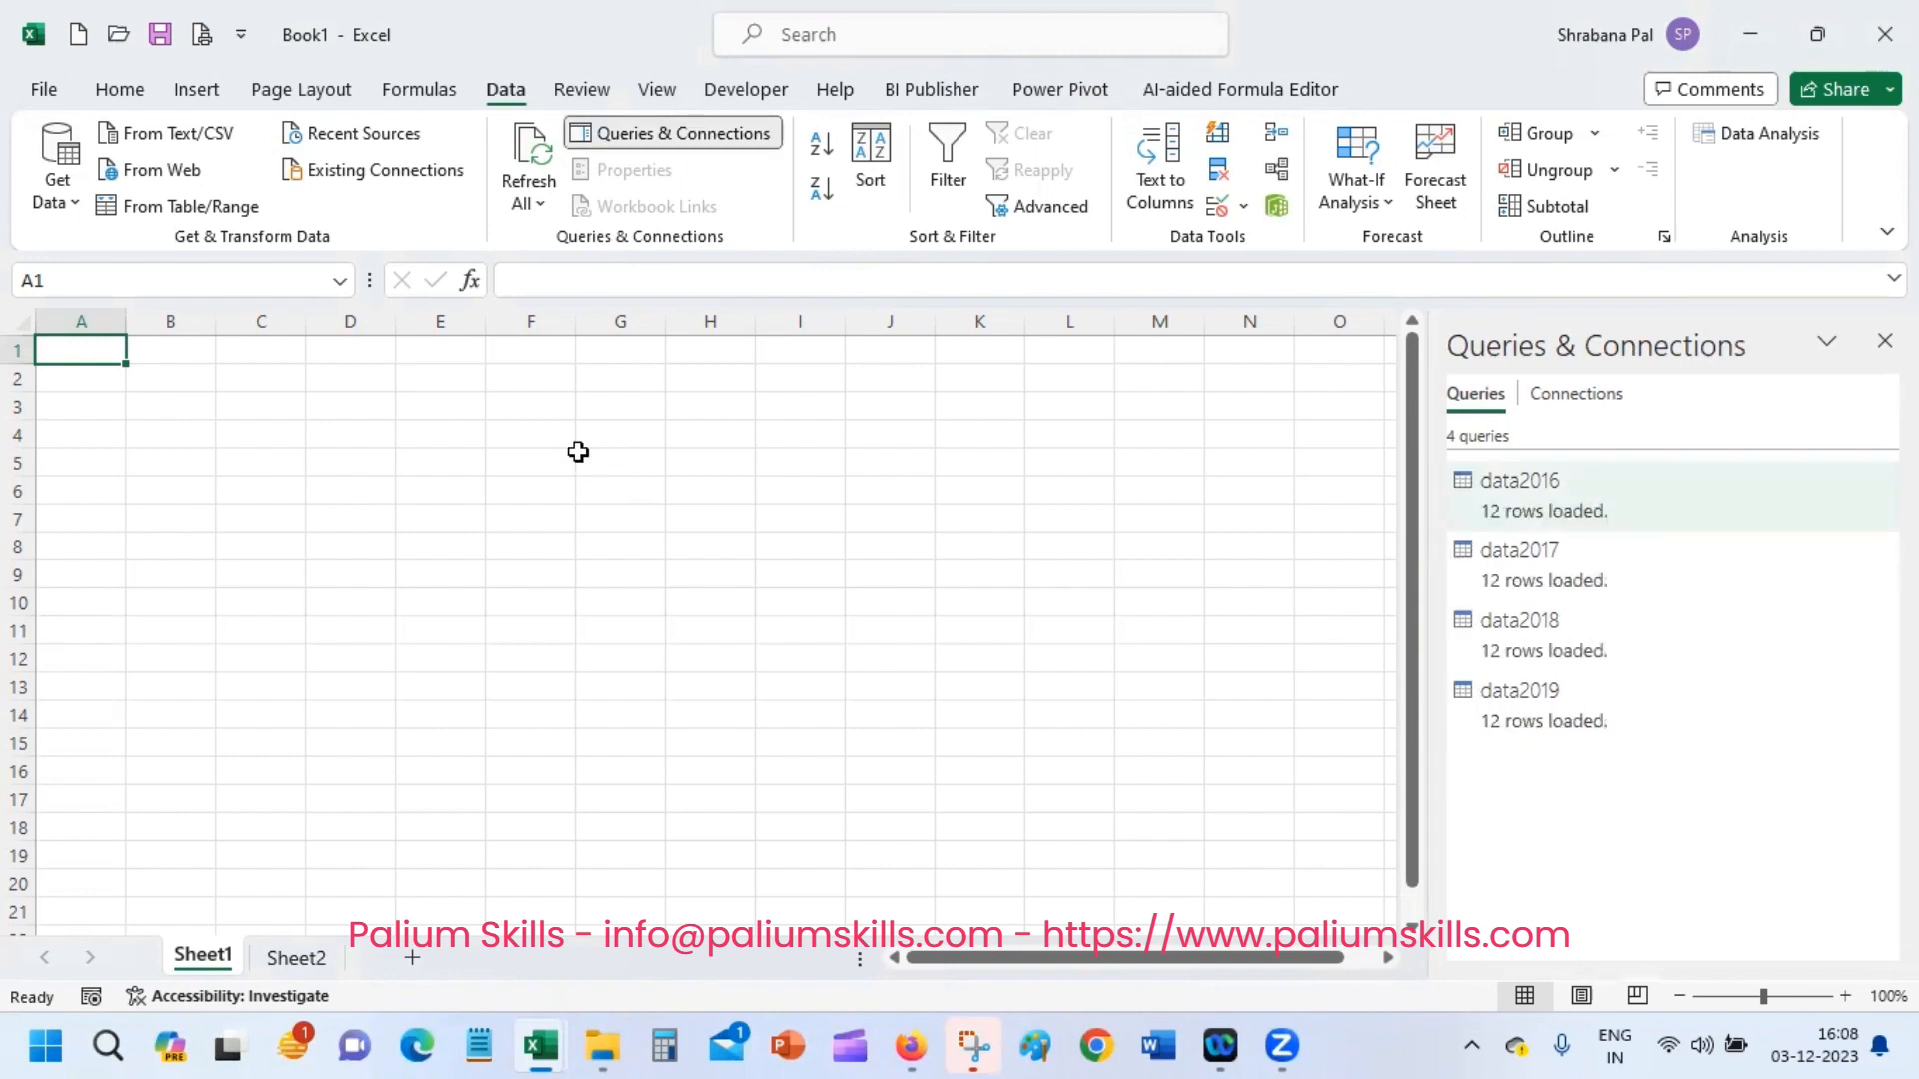
# Look through the loaded queries and open data2016 in the Power Query Editor
pyautogui.click(1591, 585)
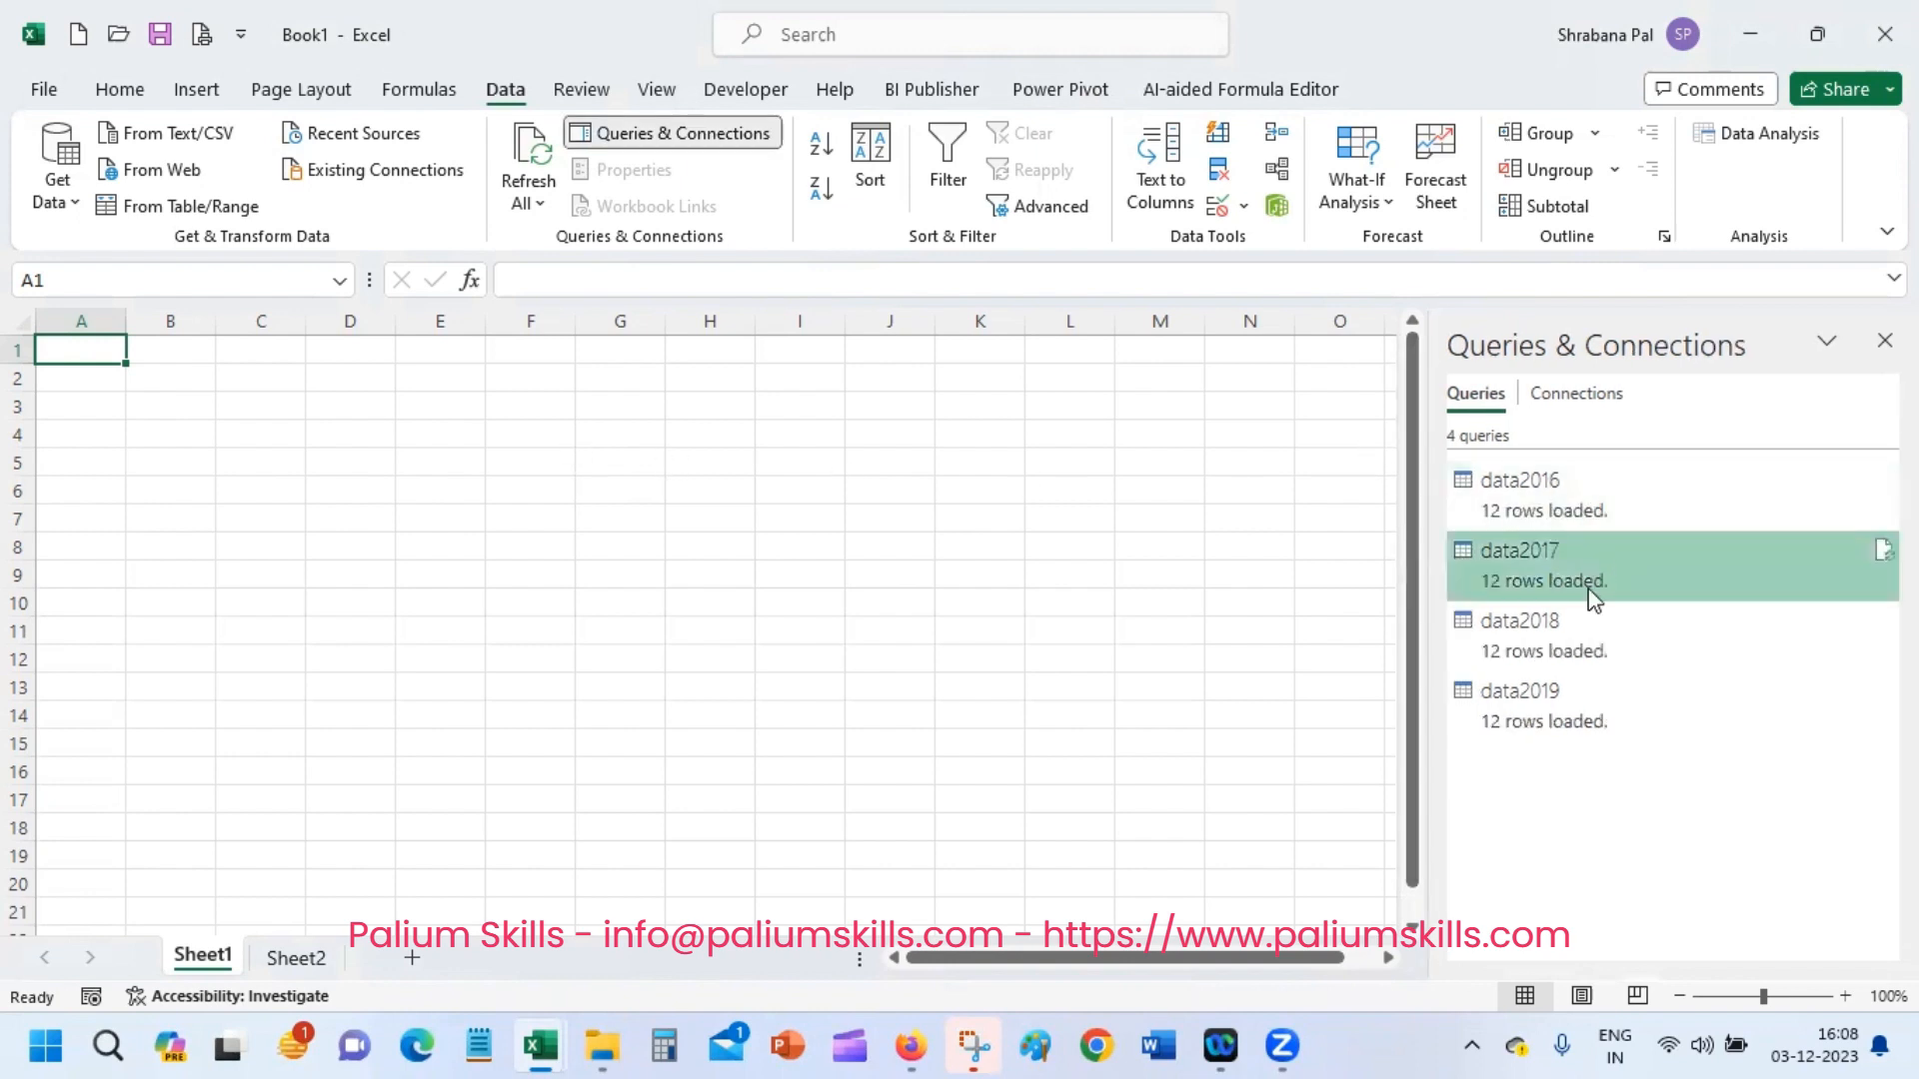
pyautogui.click(1566, 636)
pyautogui.click(1574, 703)
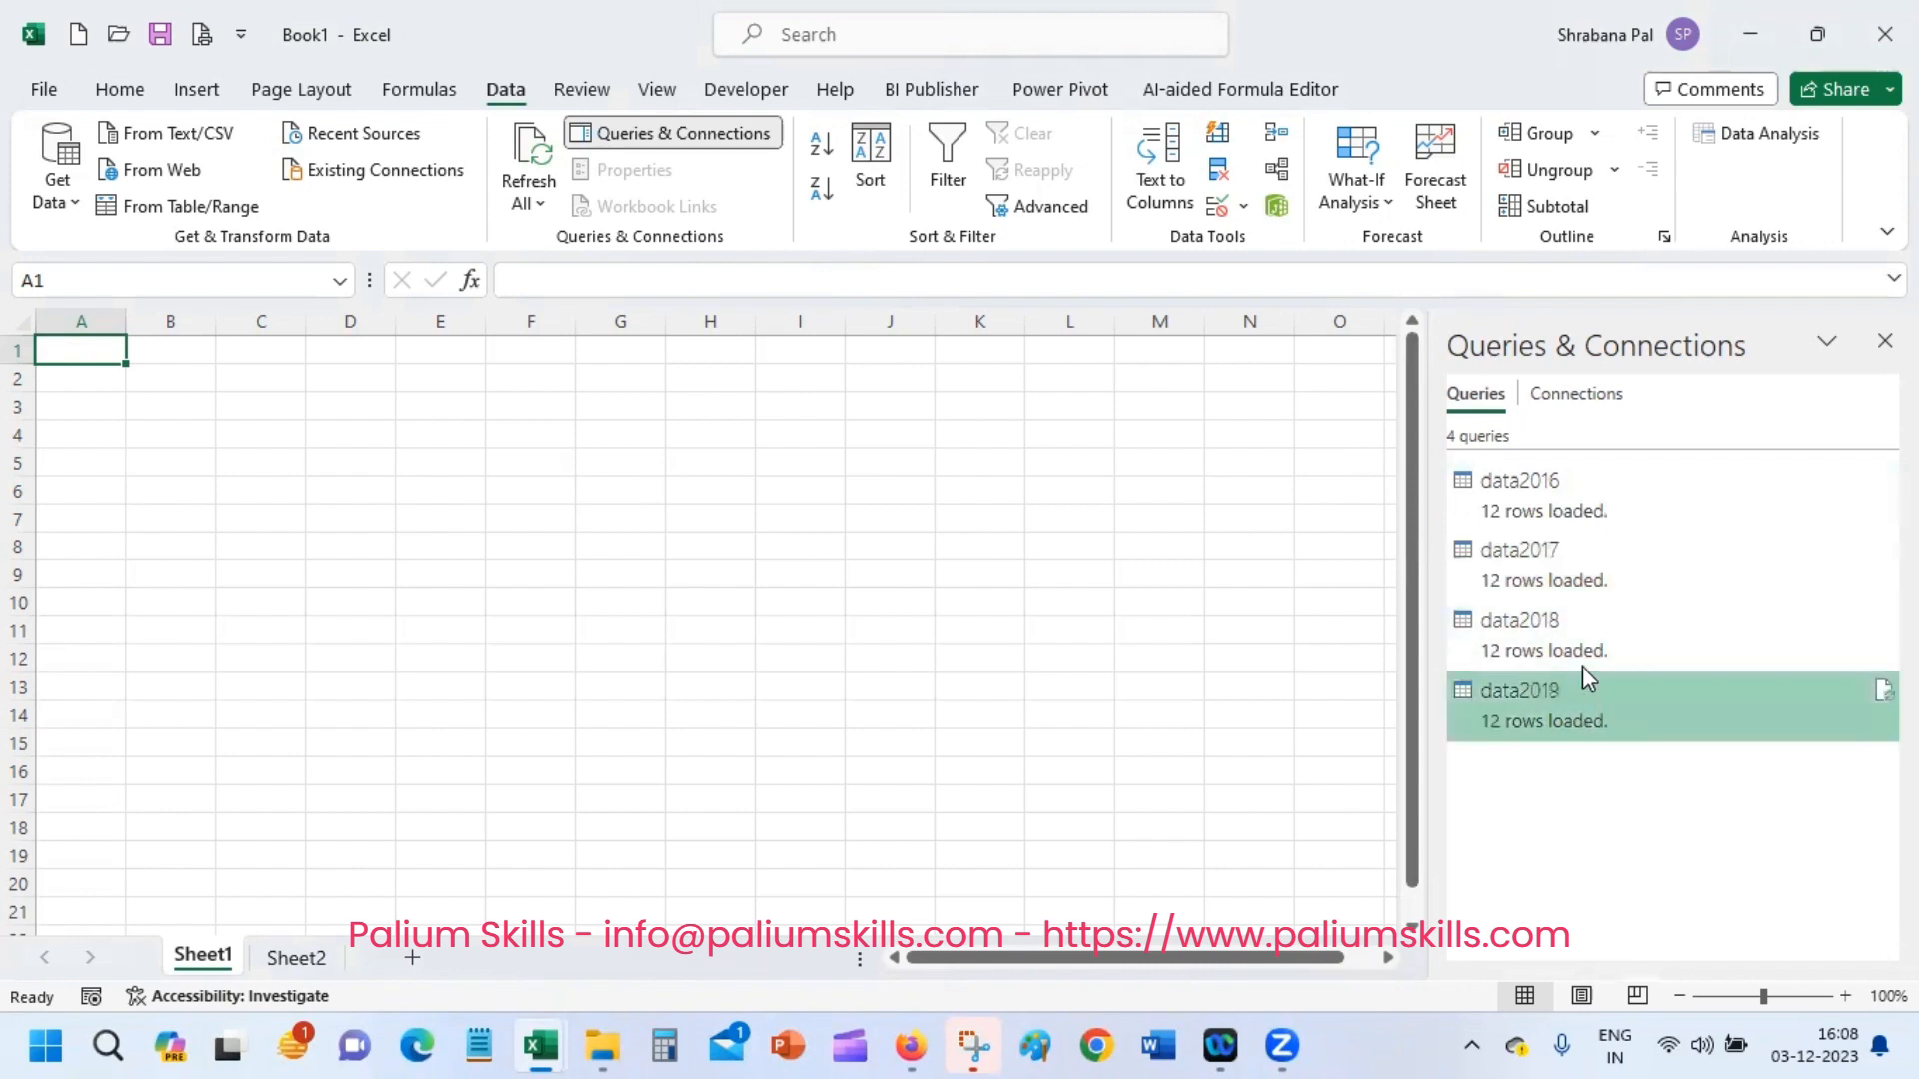
pyautogui.click(1589, 510)
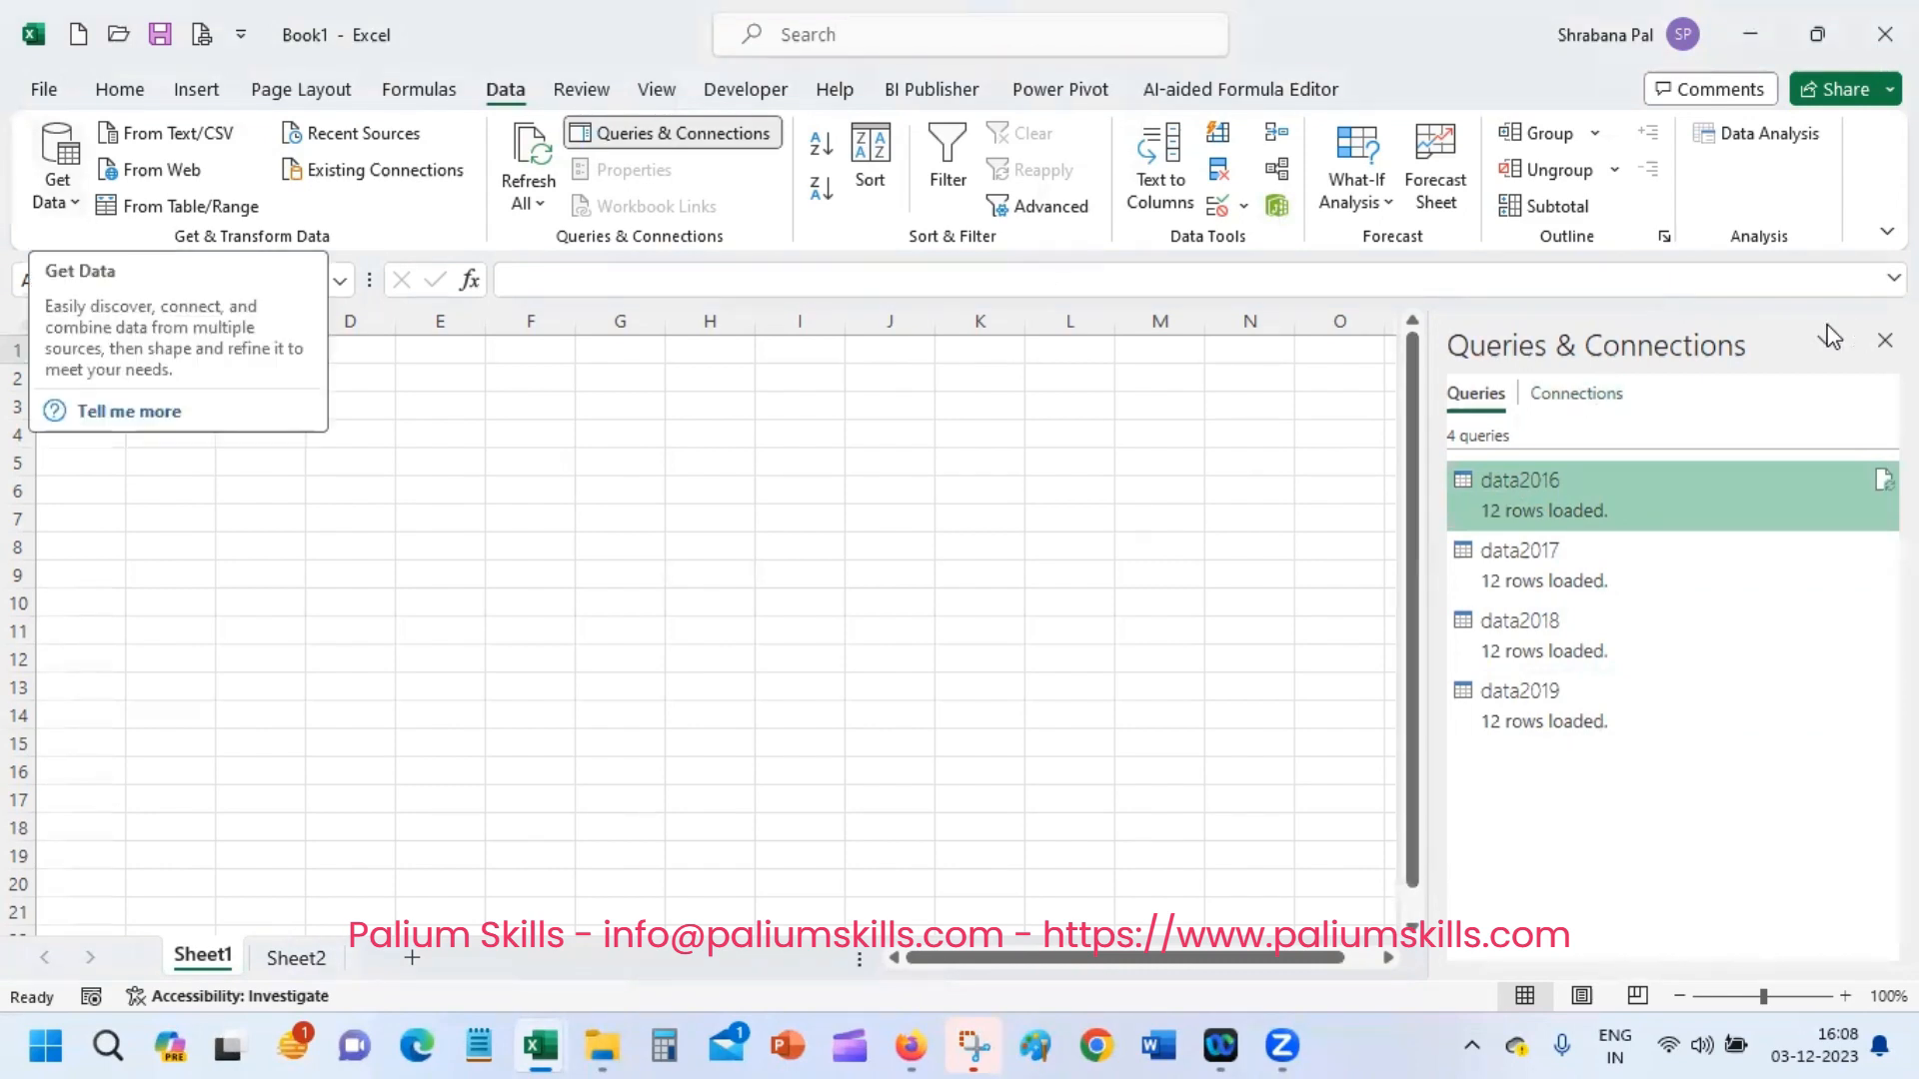
pyautogui.doubleClick(1717, 489)
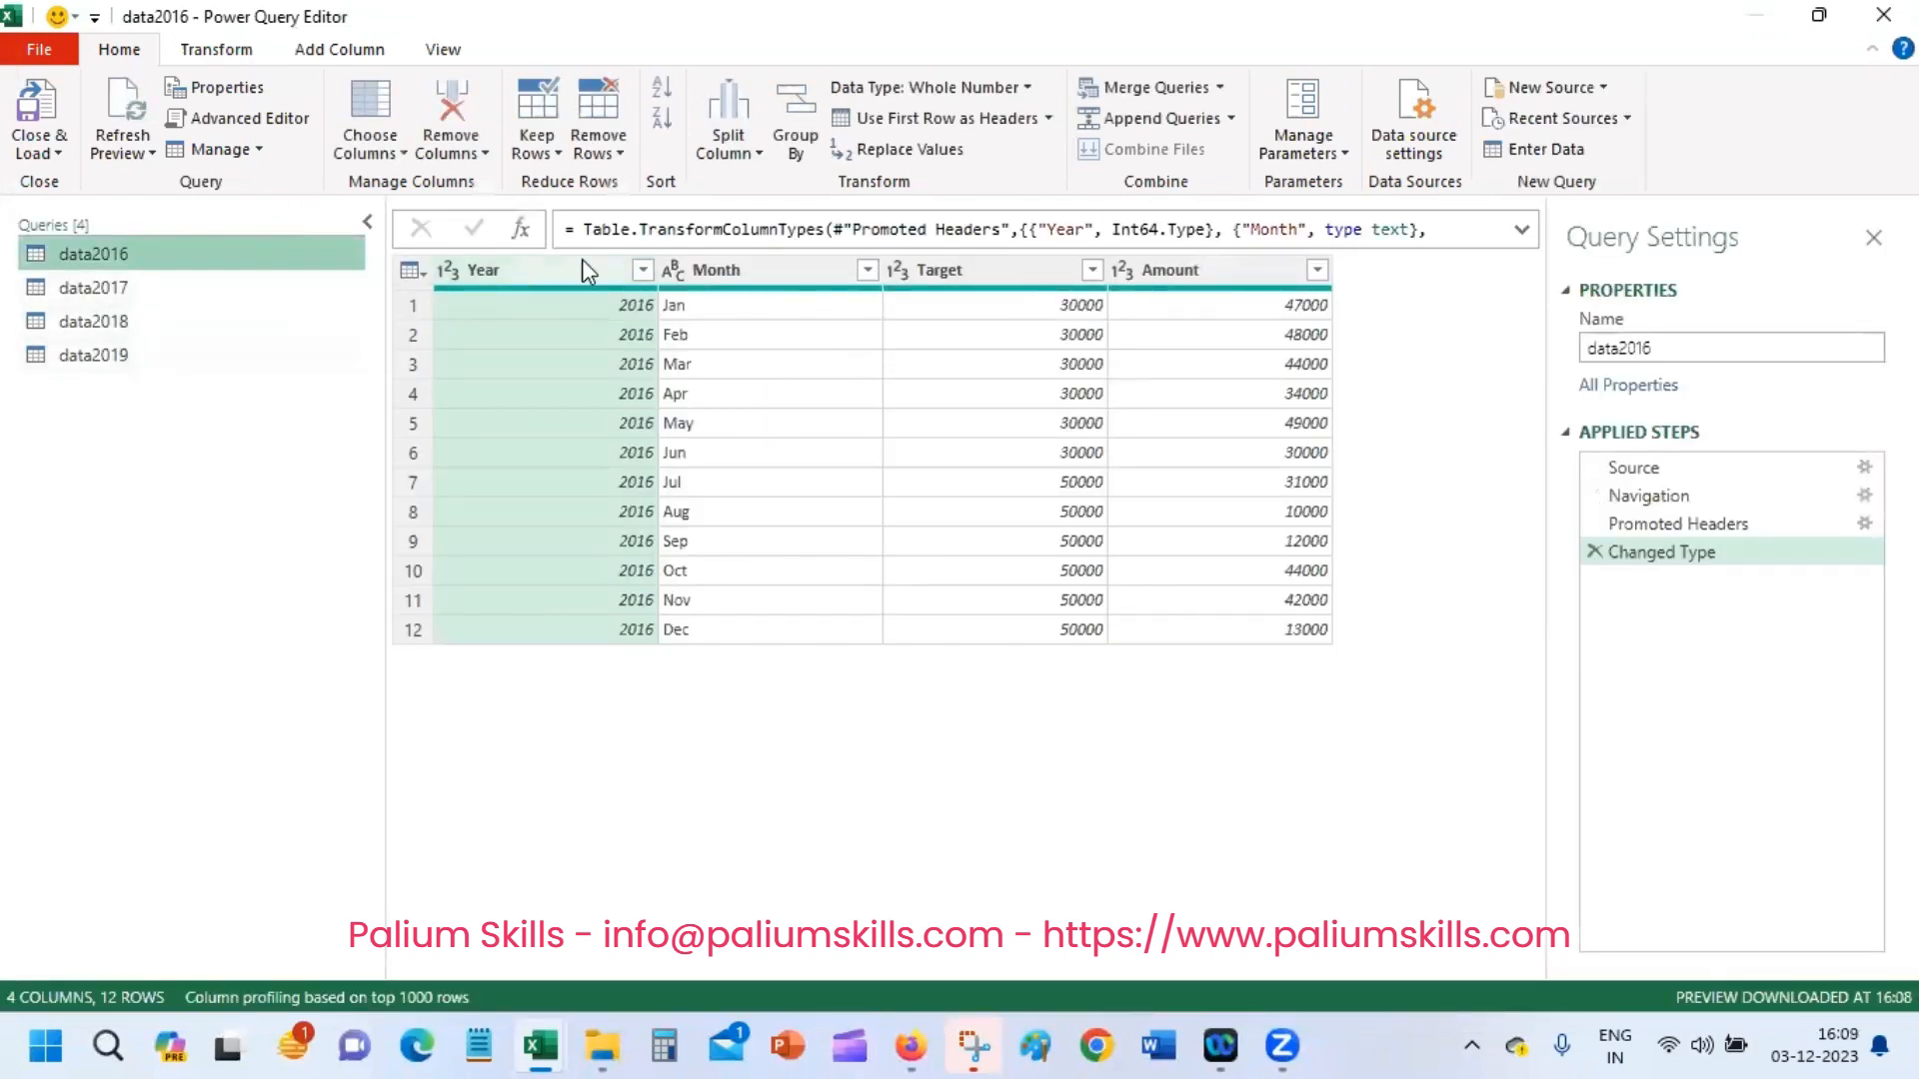
# Start appending queries as a new query, using three or more tables with data2016 as the first
pyautogui.click(1232, 119)
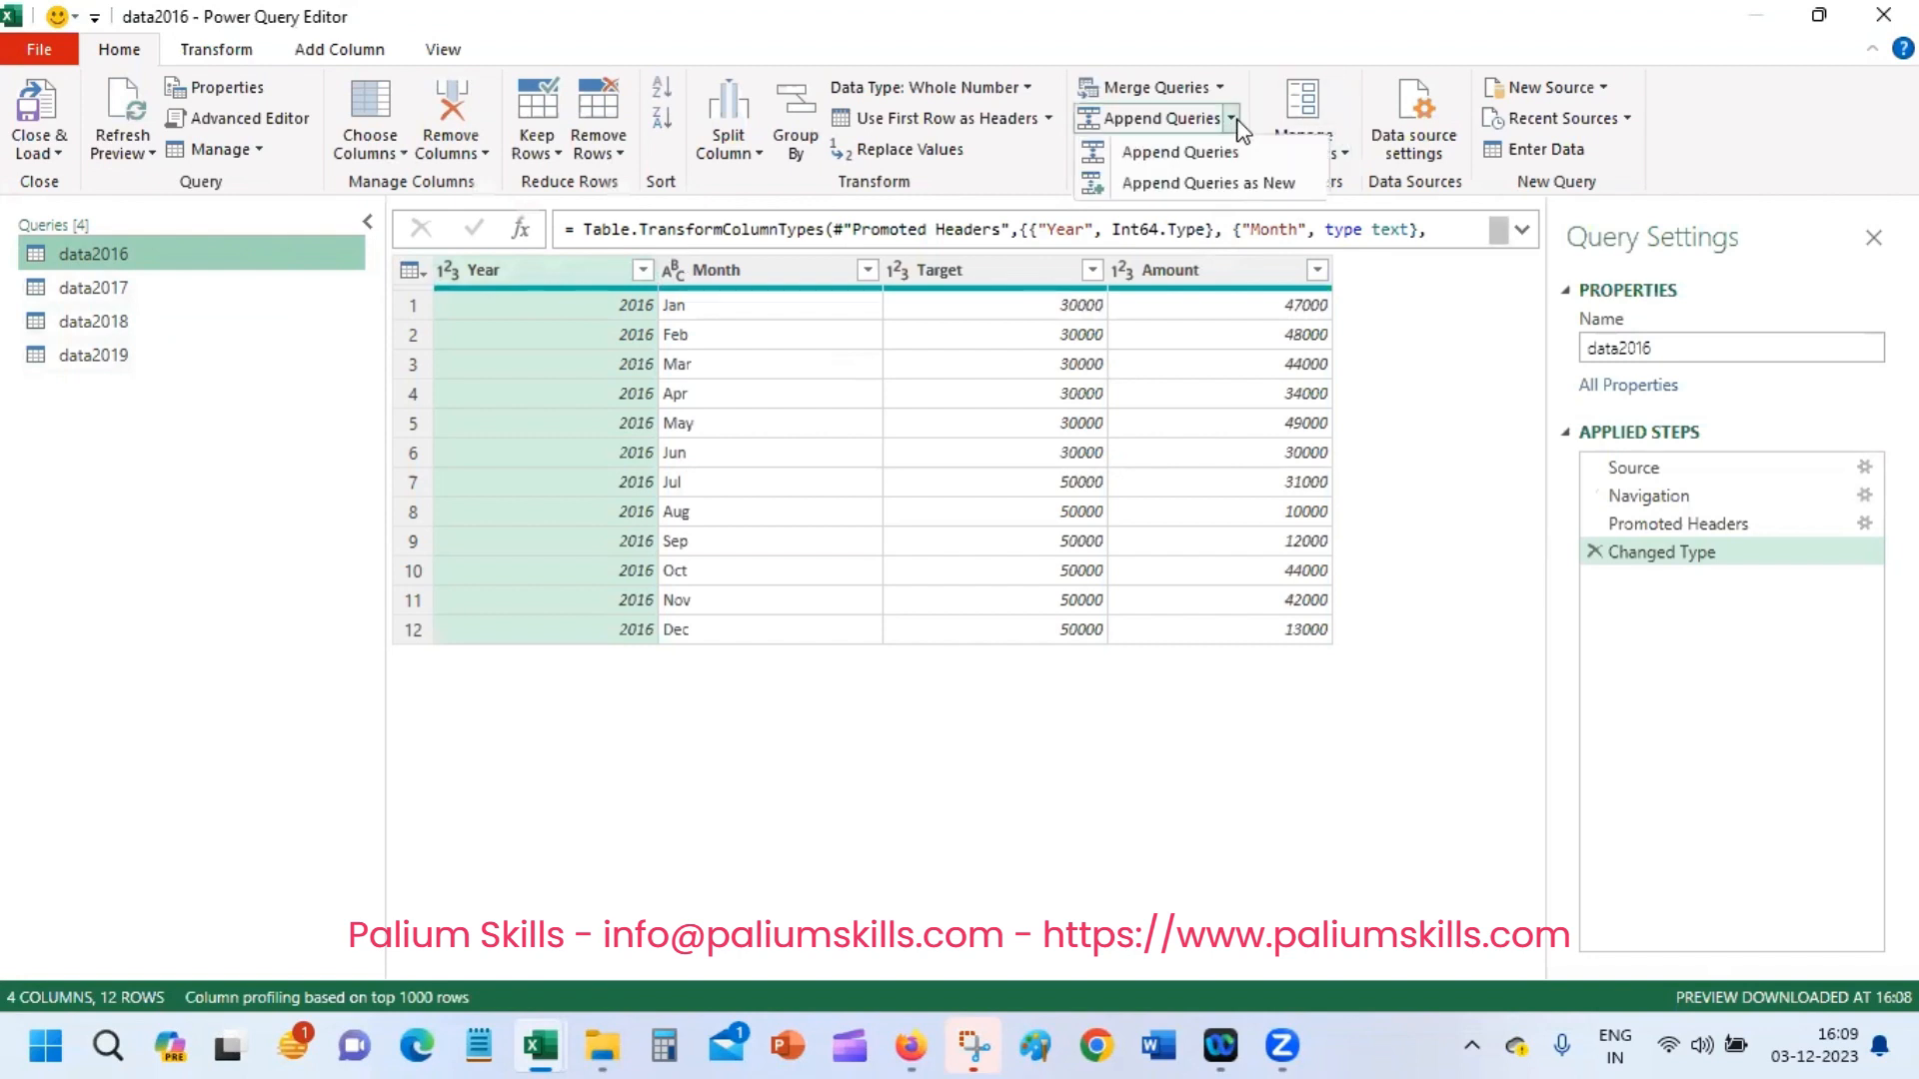
pyautogui.click(1258, 183)
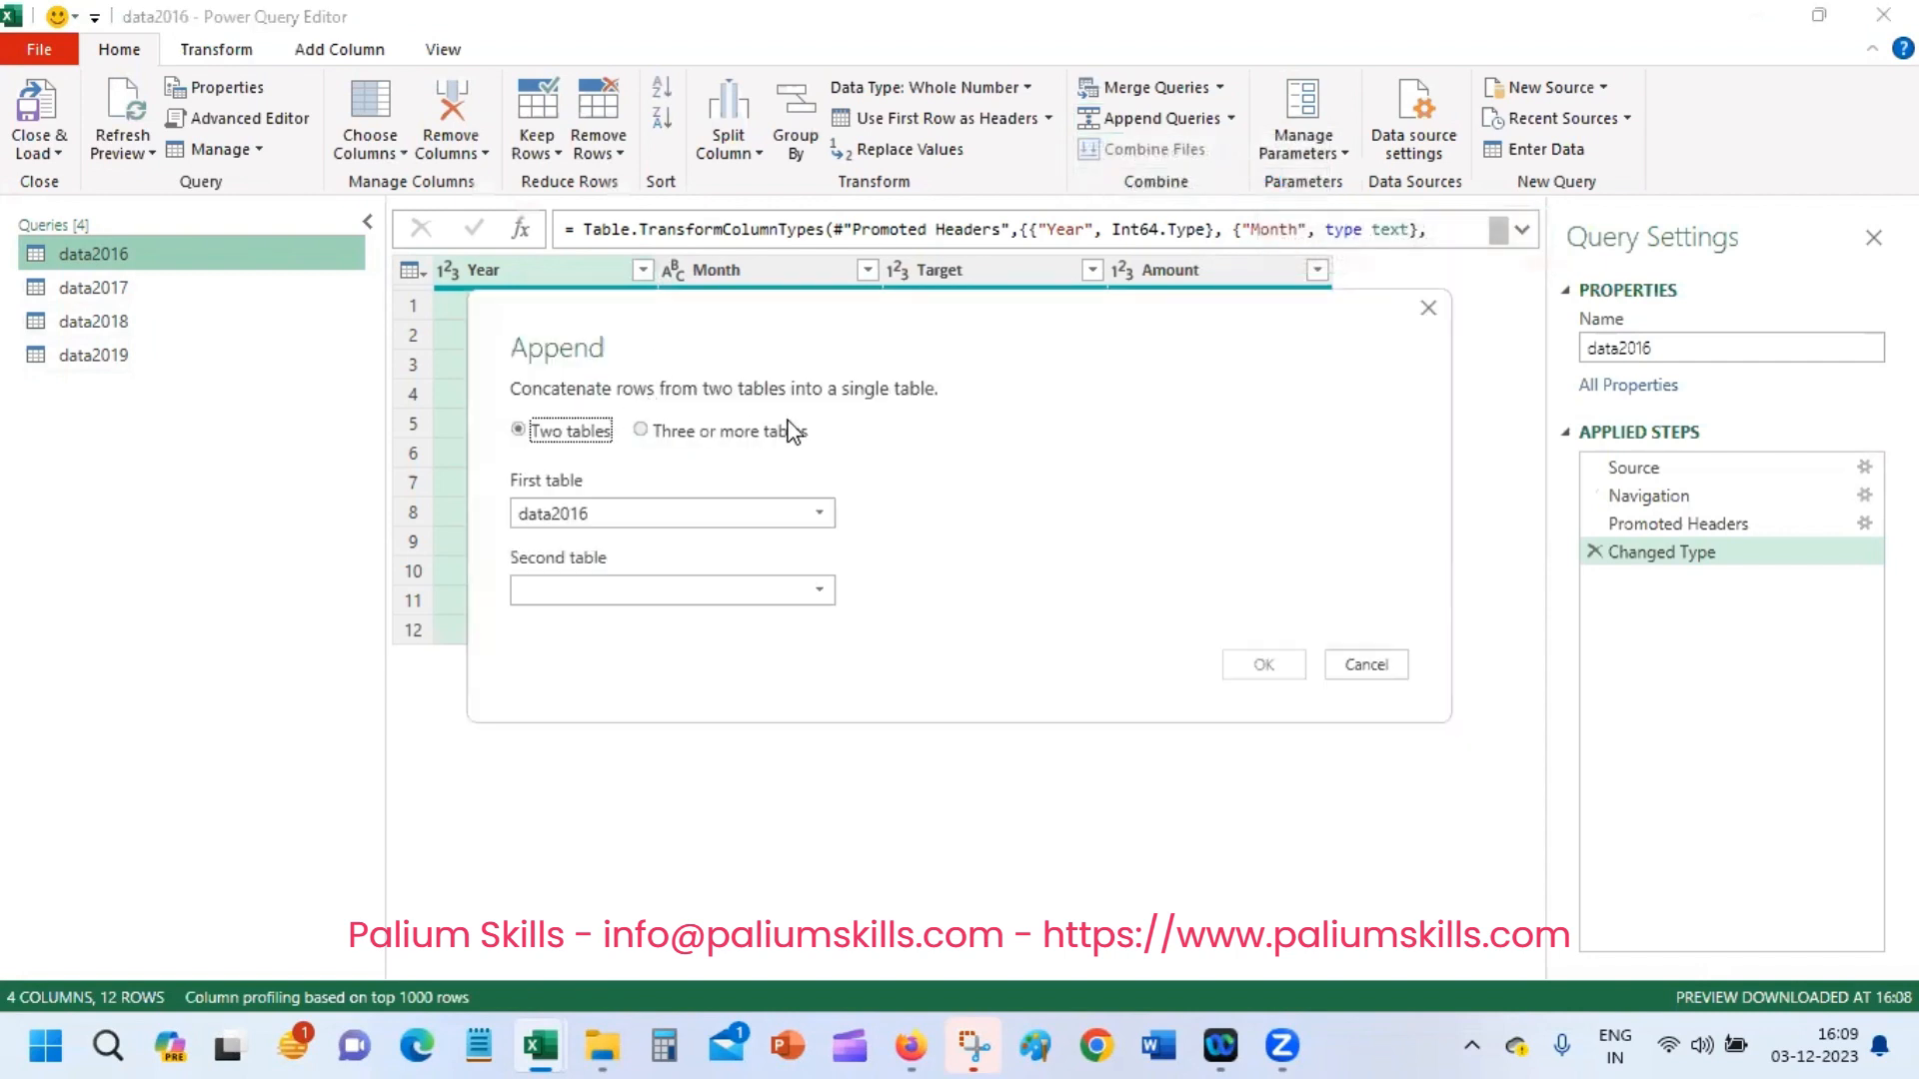
pyautogui.click(781, 432)
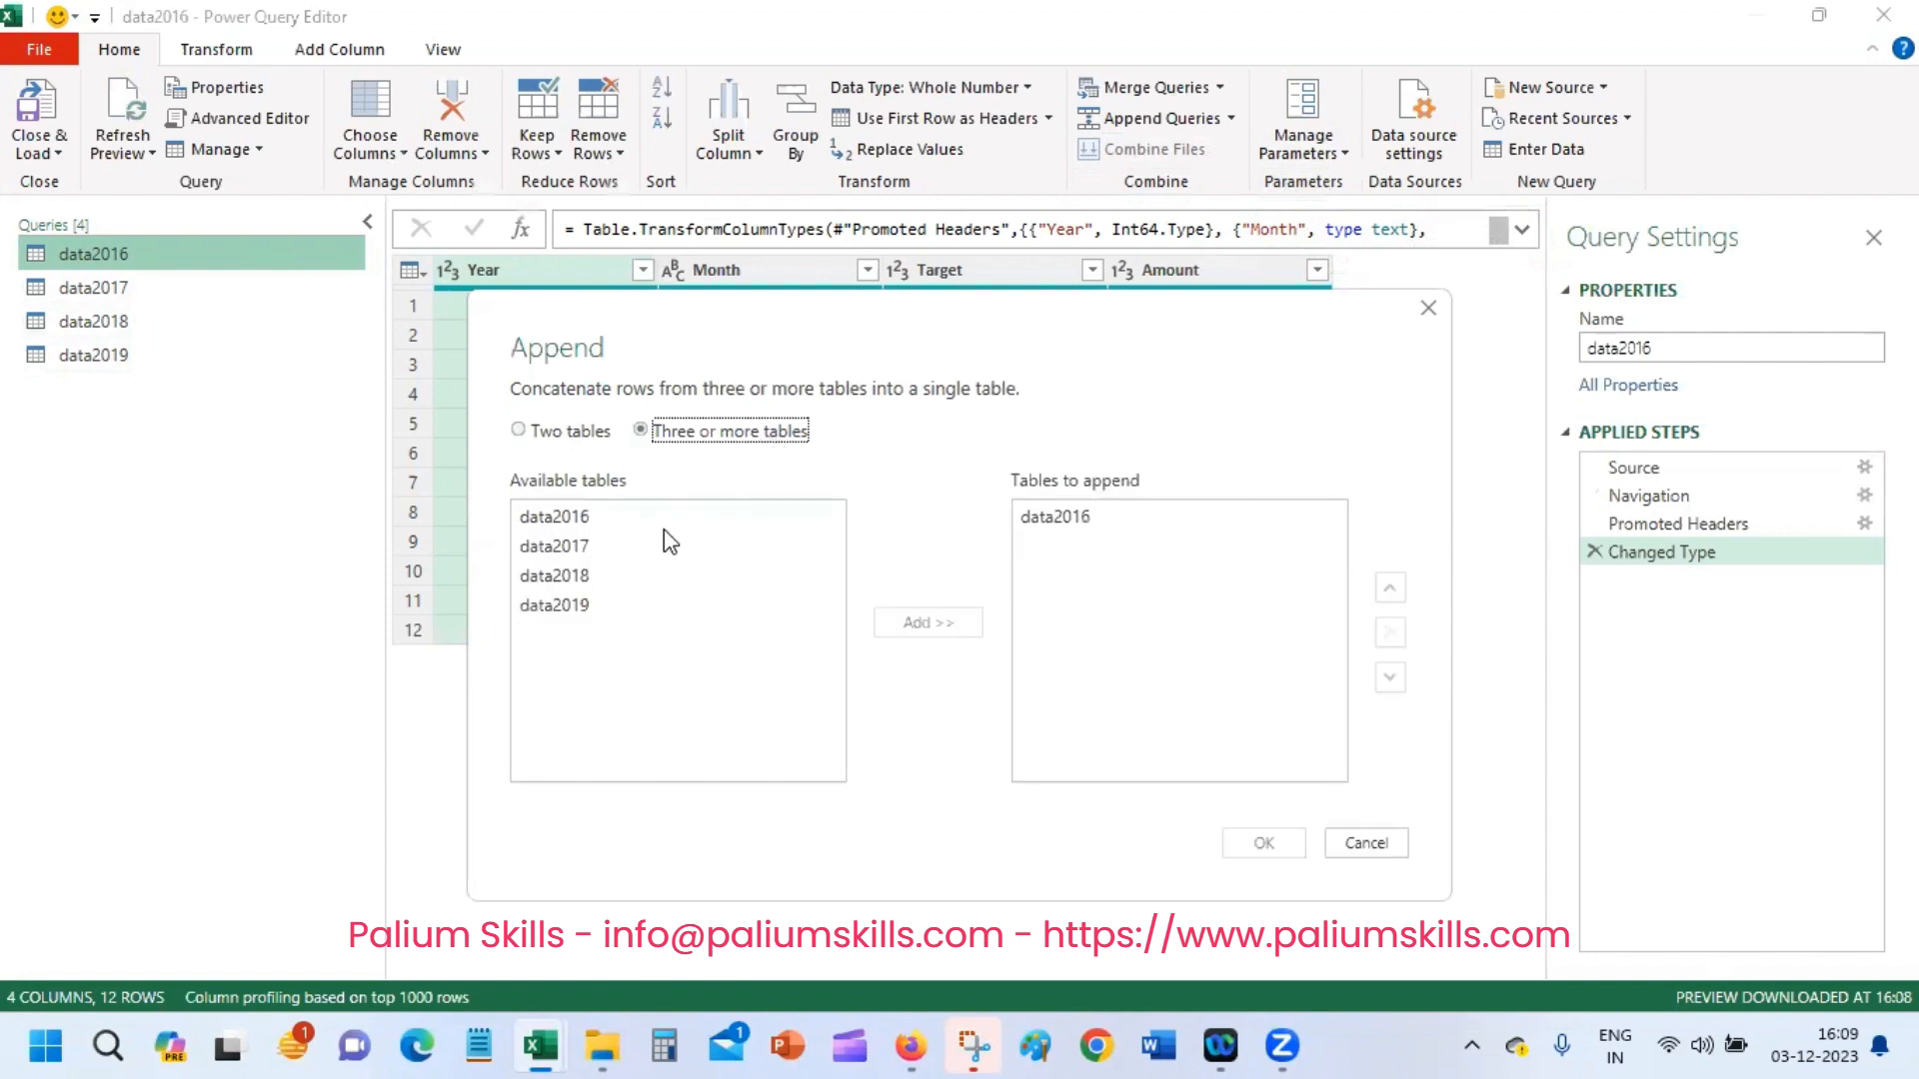
pyautogui.click(614, 514)
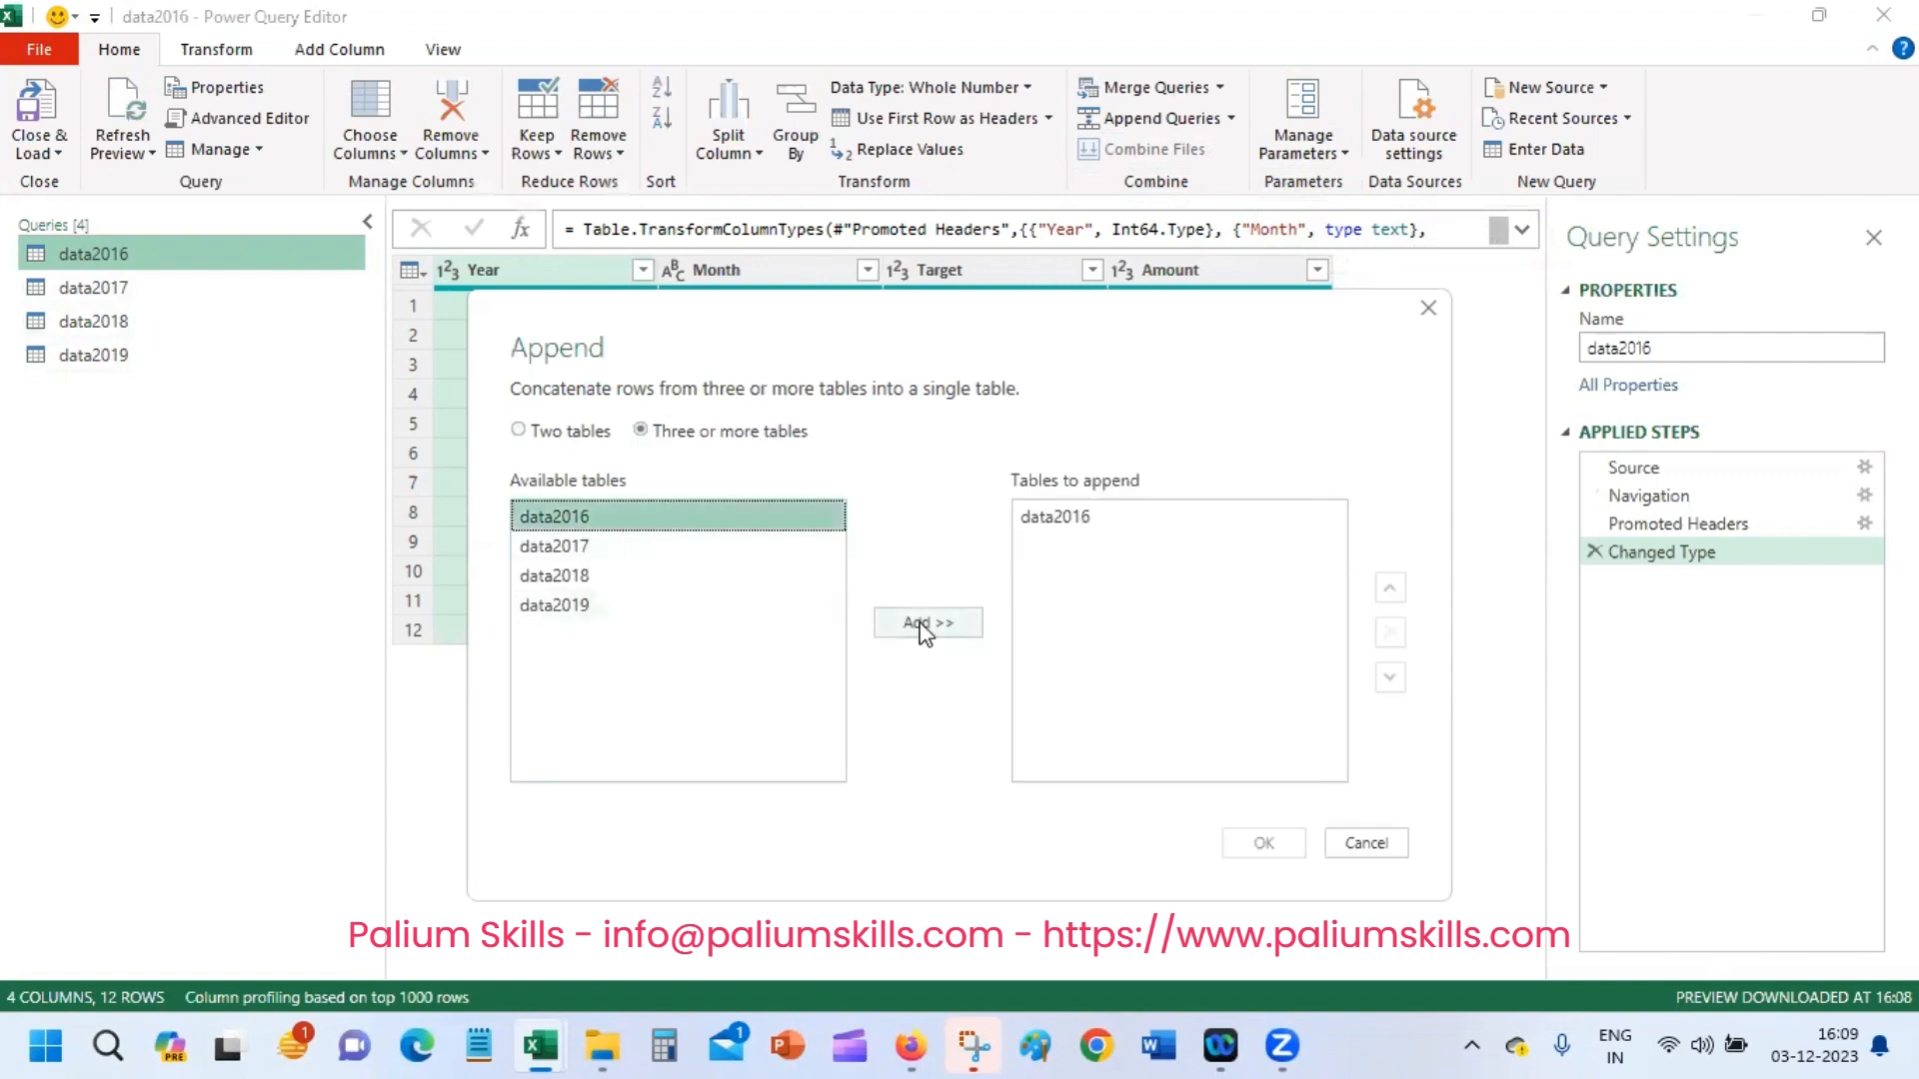
pyautogui.click(922, 628)
pyautogui.click(1097, 520)
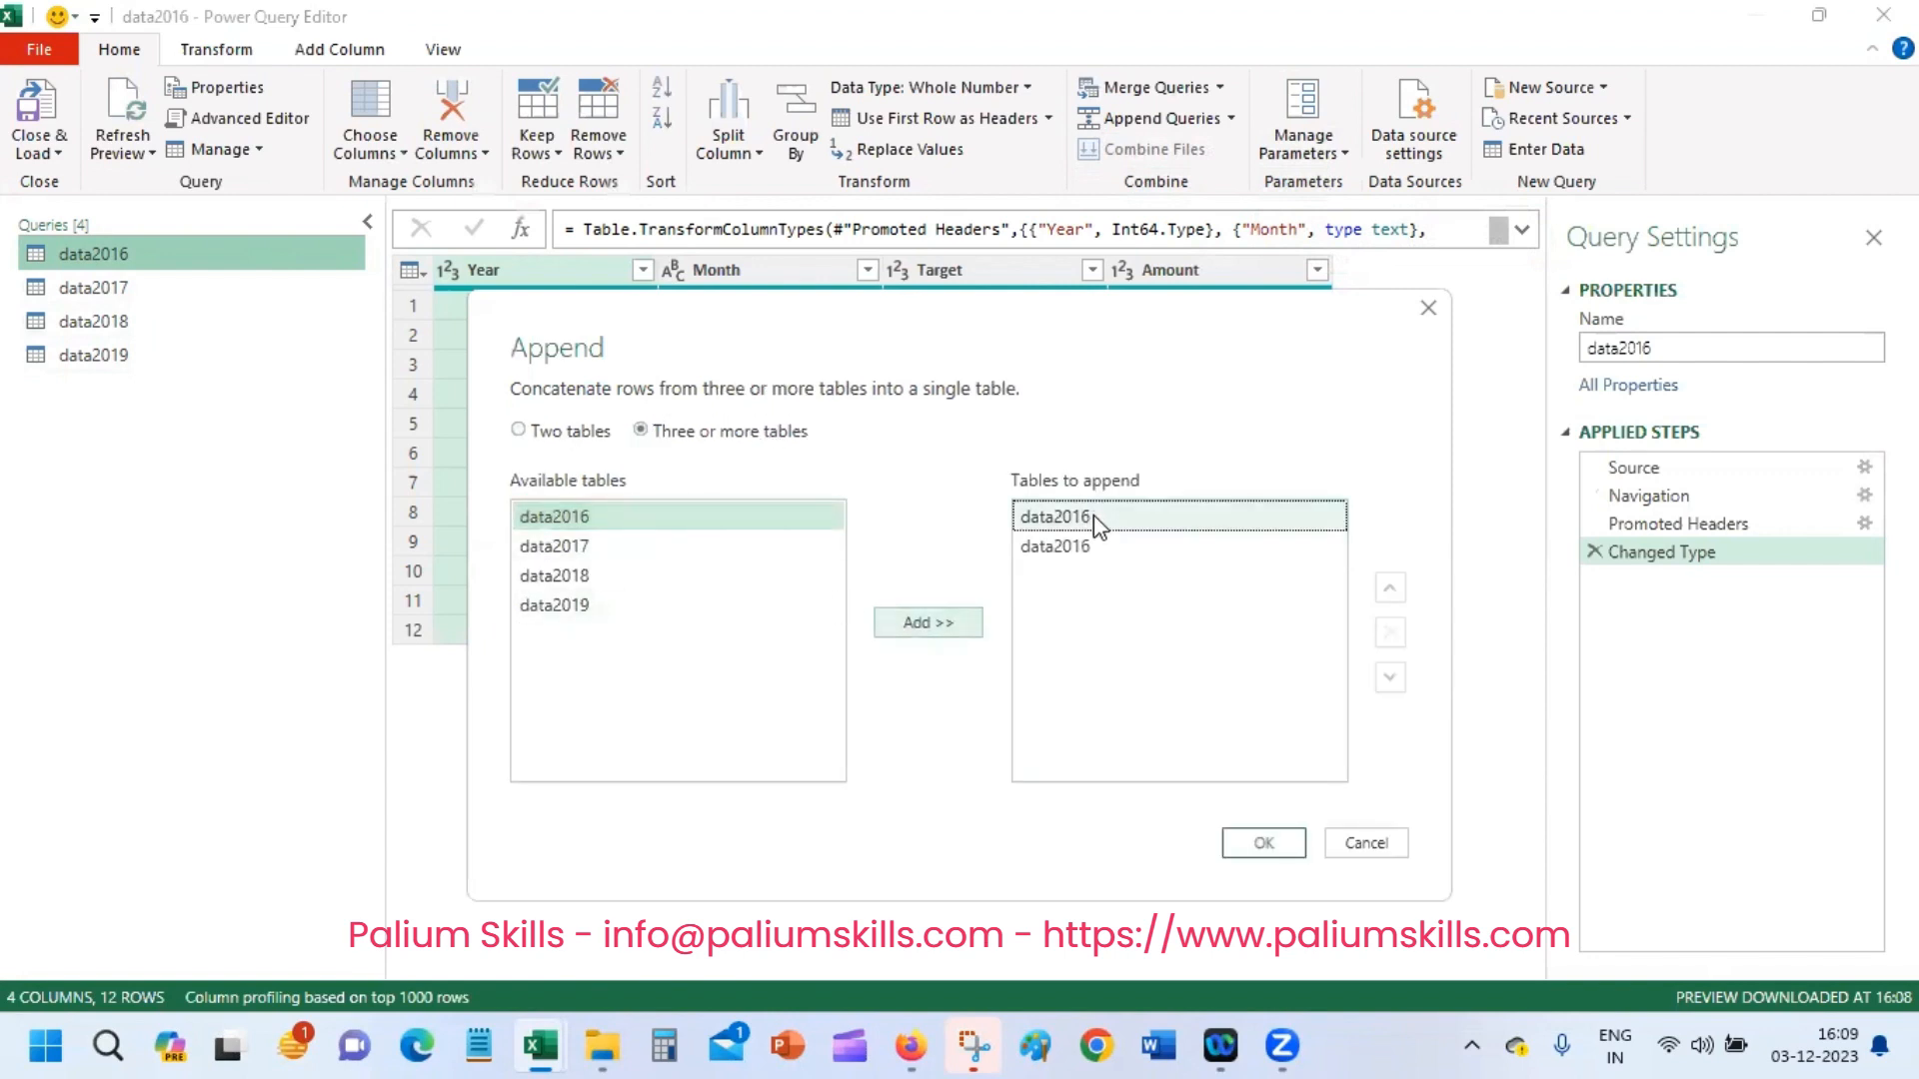
pyautogui.click(1390, 632)
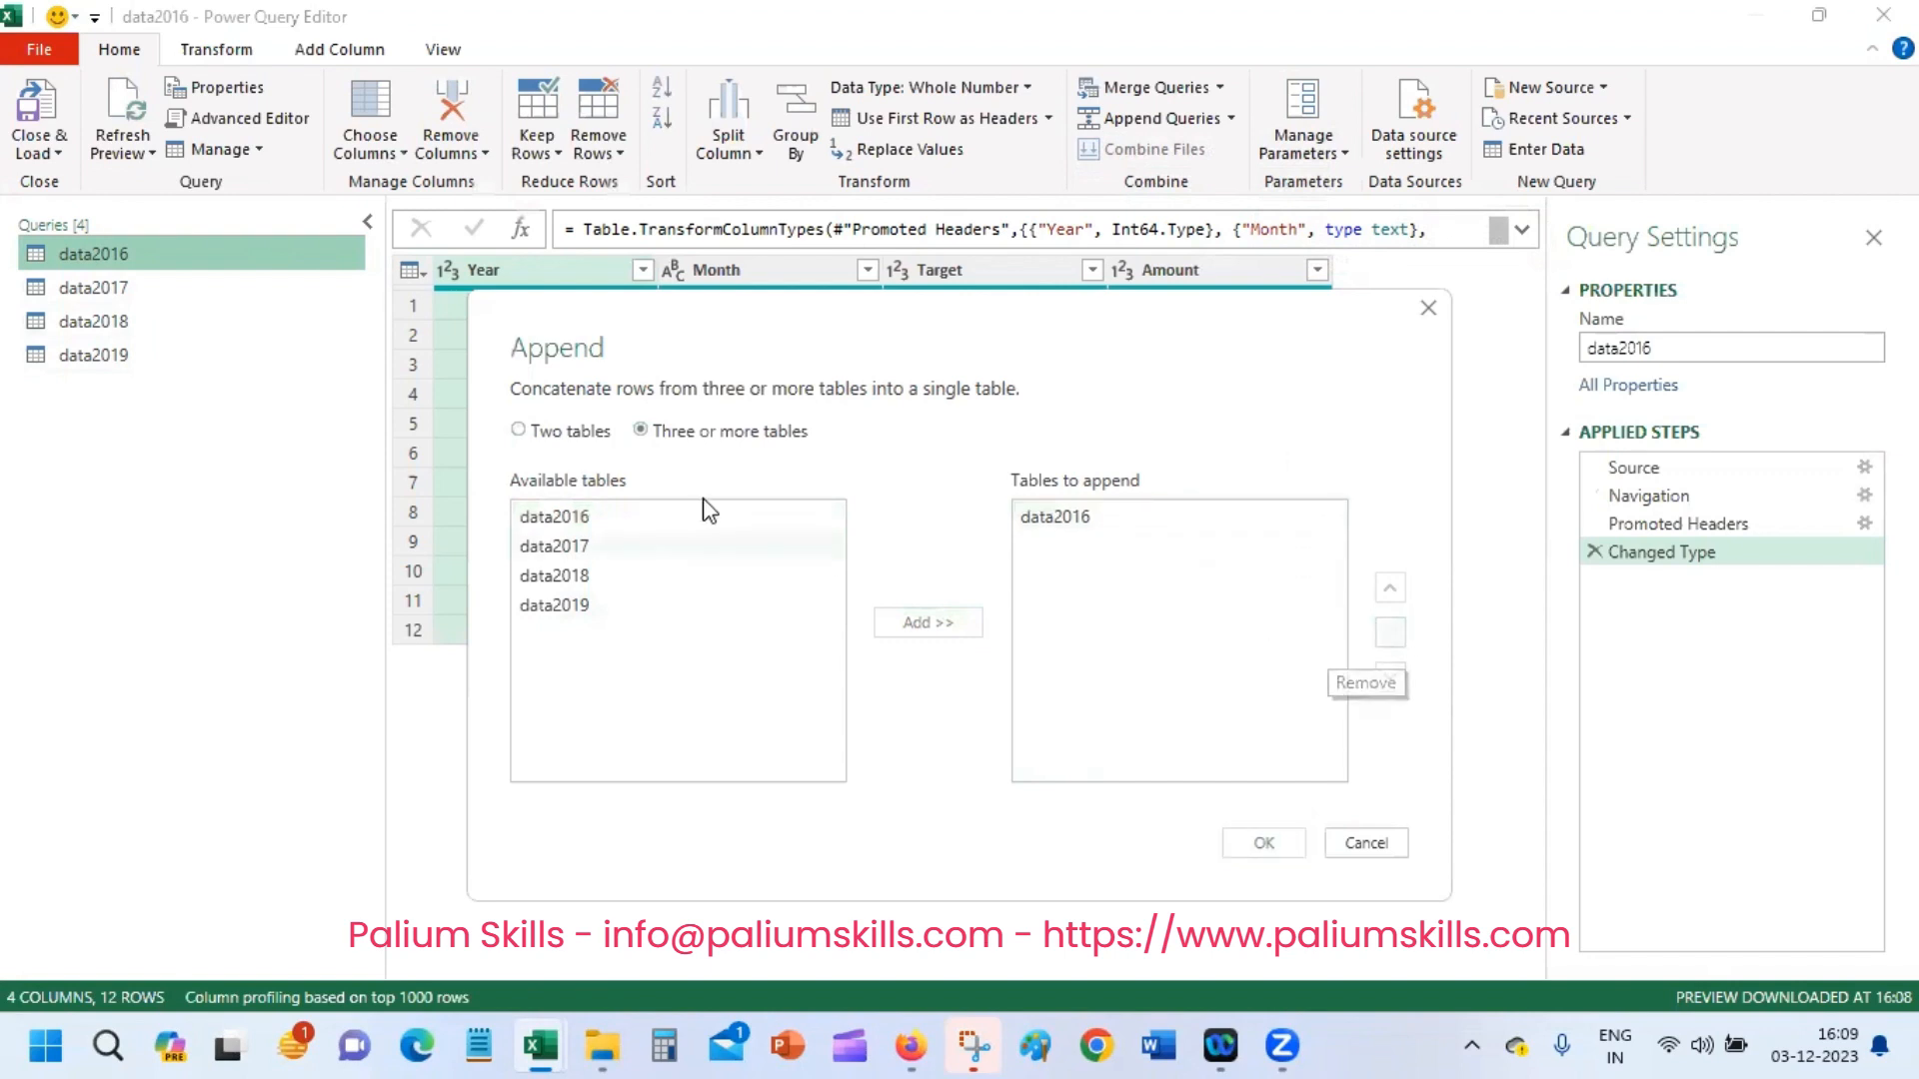
# Add data2017, data2018 and data2019 to the tables to append and create the combined query
pyautogui.click(621, 547)
pyautogui.click(929, 624)
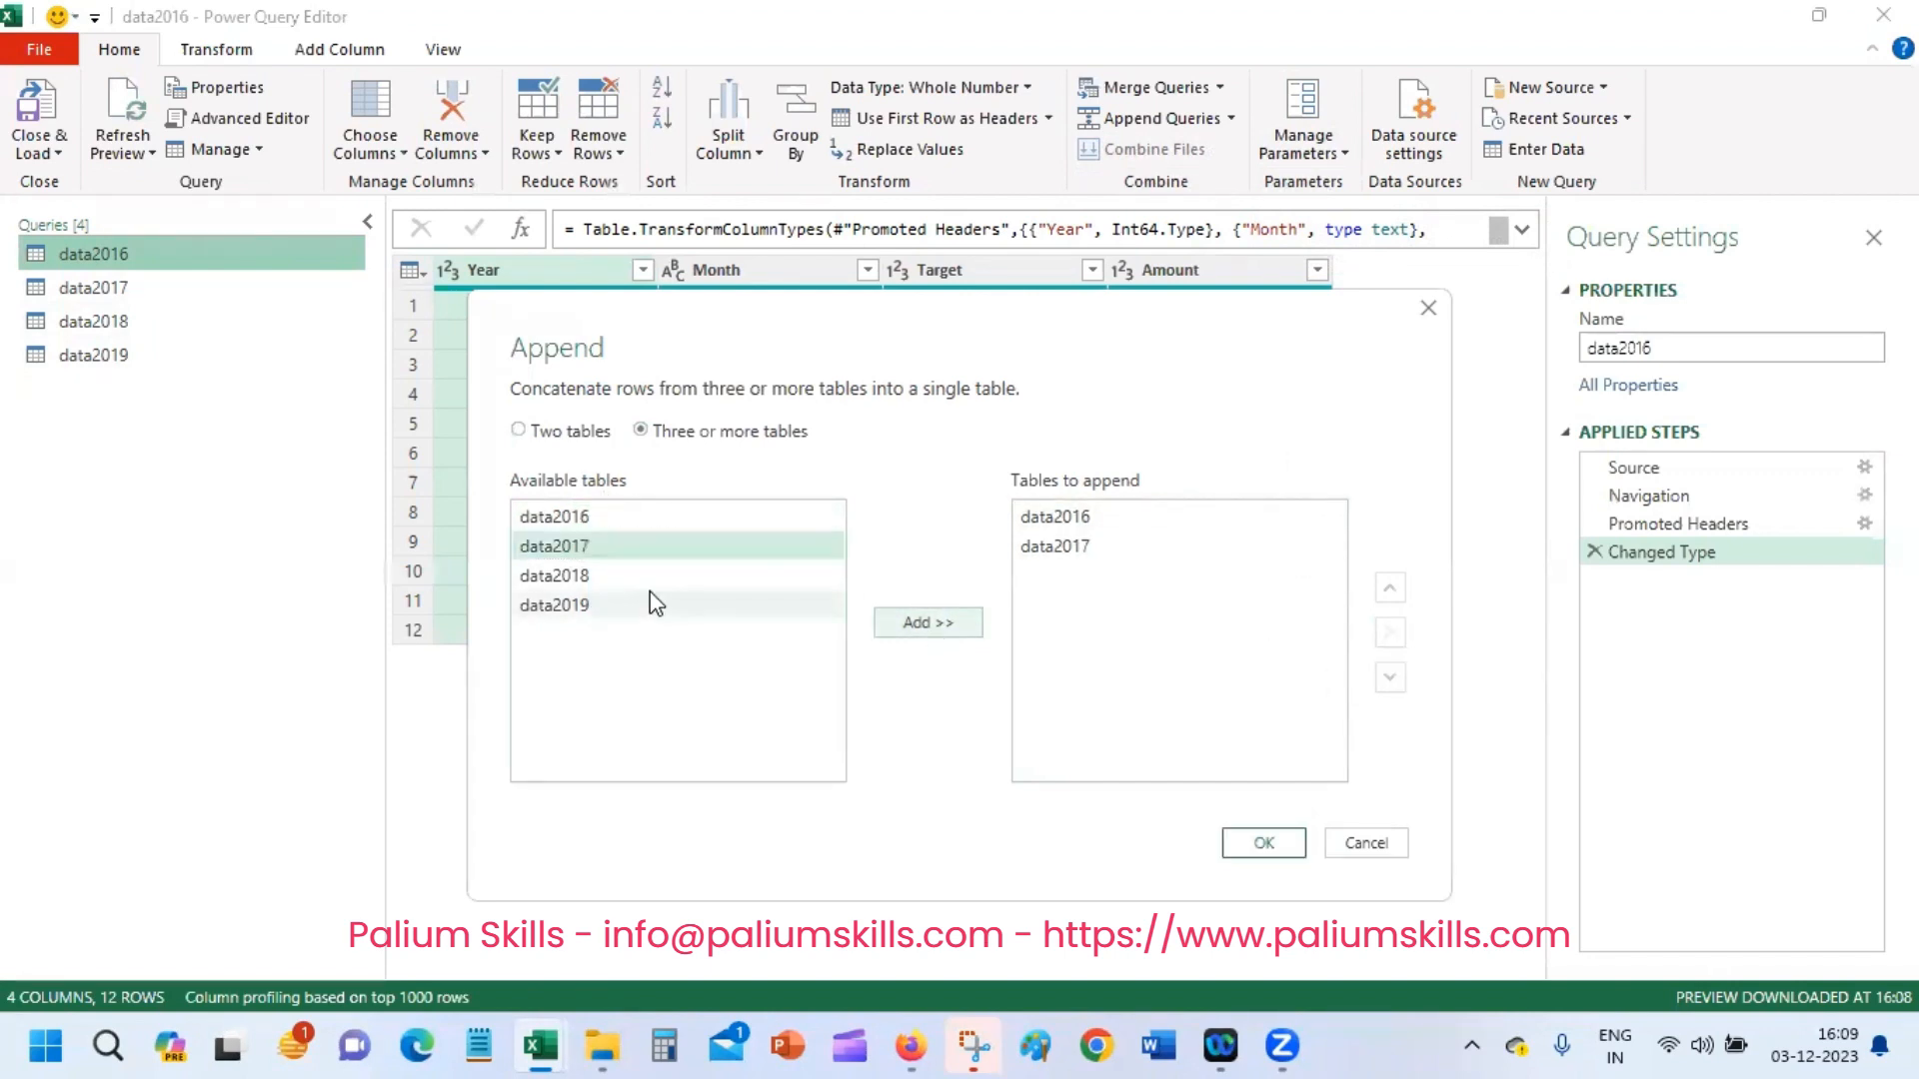
pyautogui.click(648, 575)
pyautogui.click(927, 622)
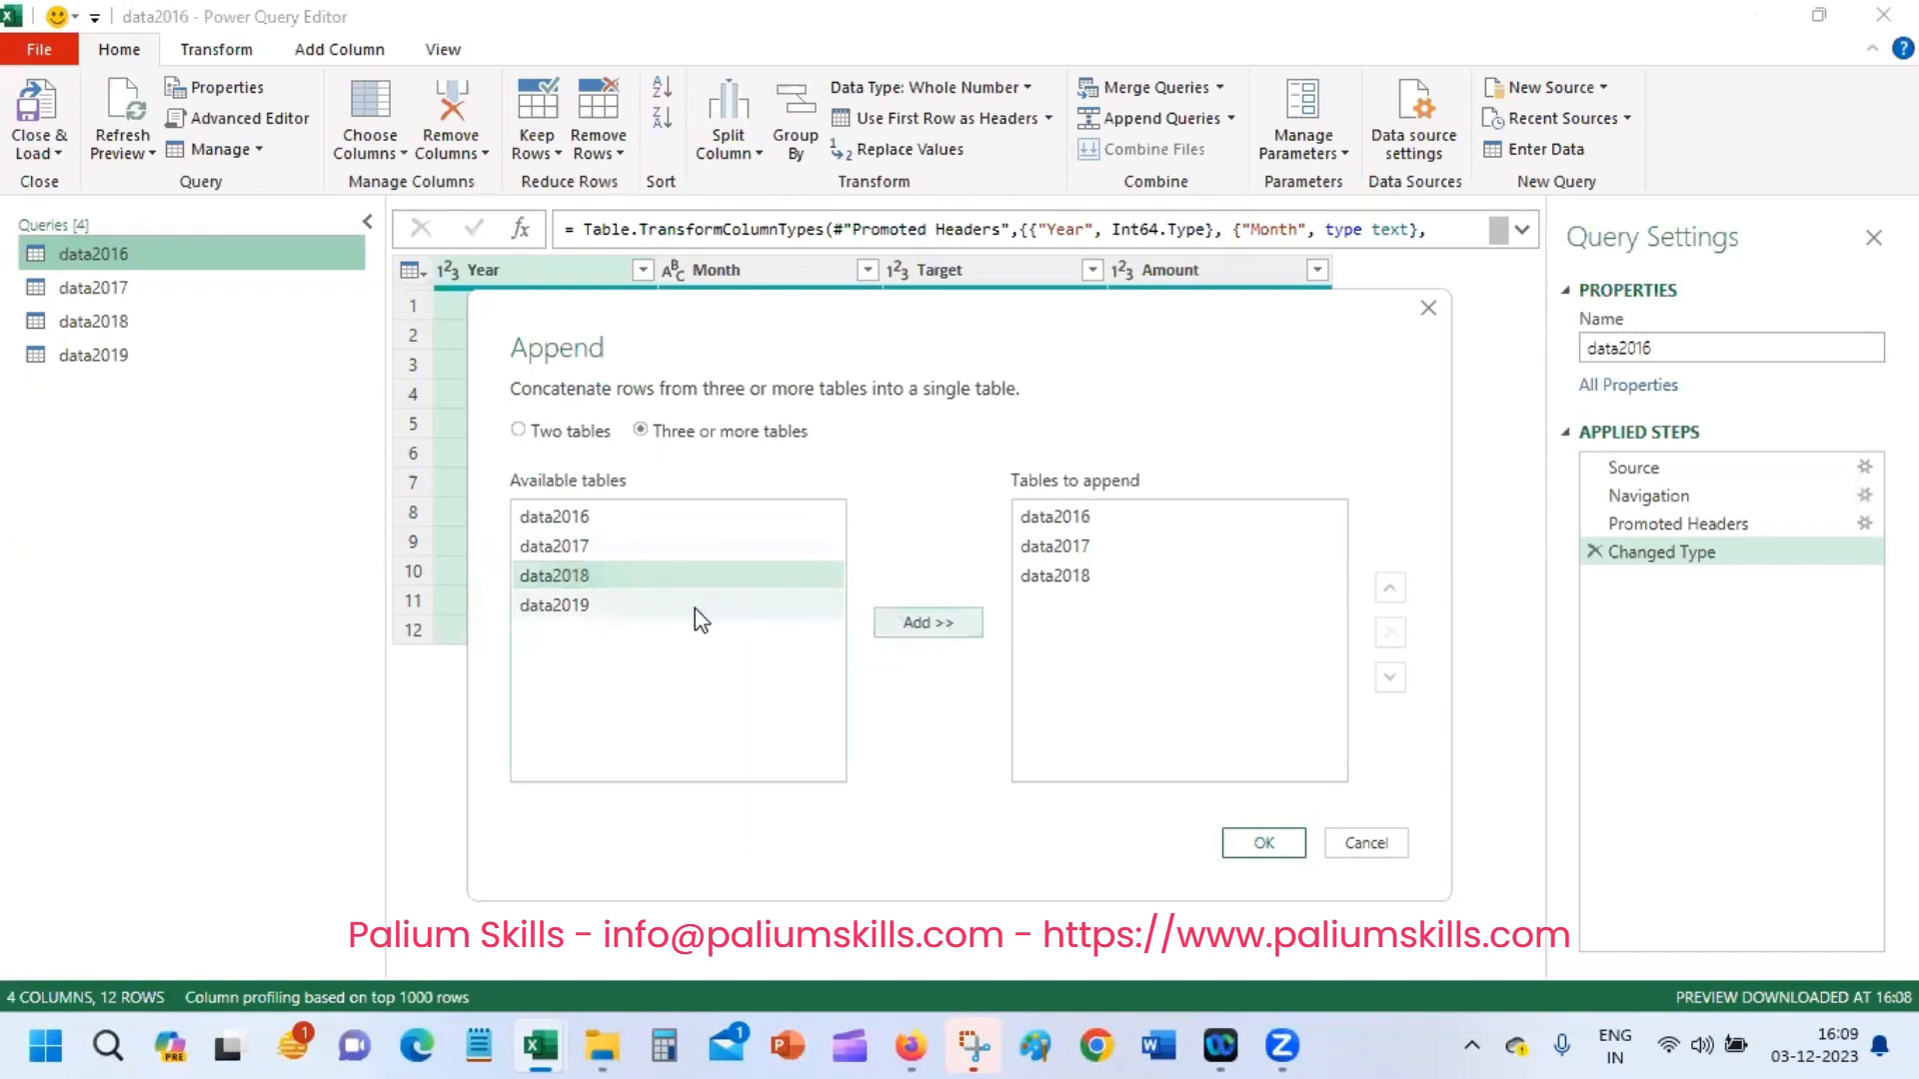
pyautogui.click(693, 607)
pyautogui.click(927, 623)
pyautogui.click(1264, 842)
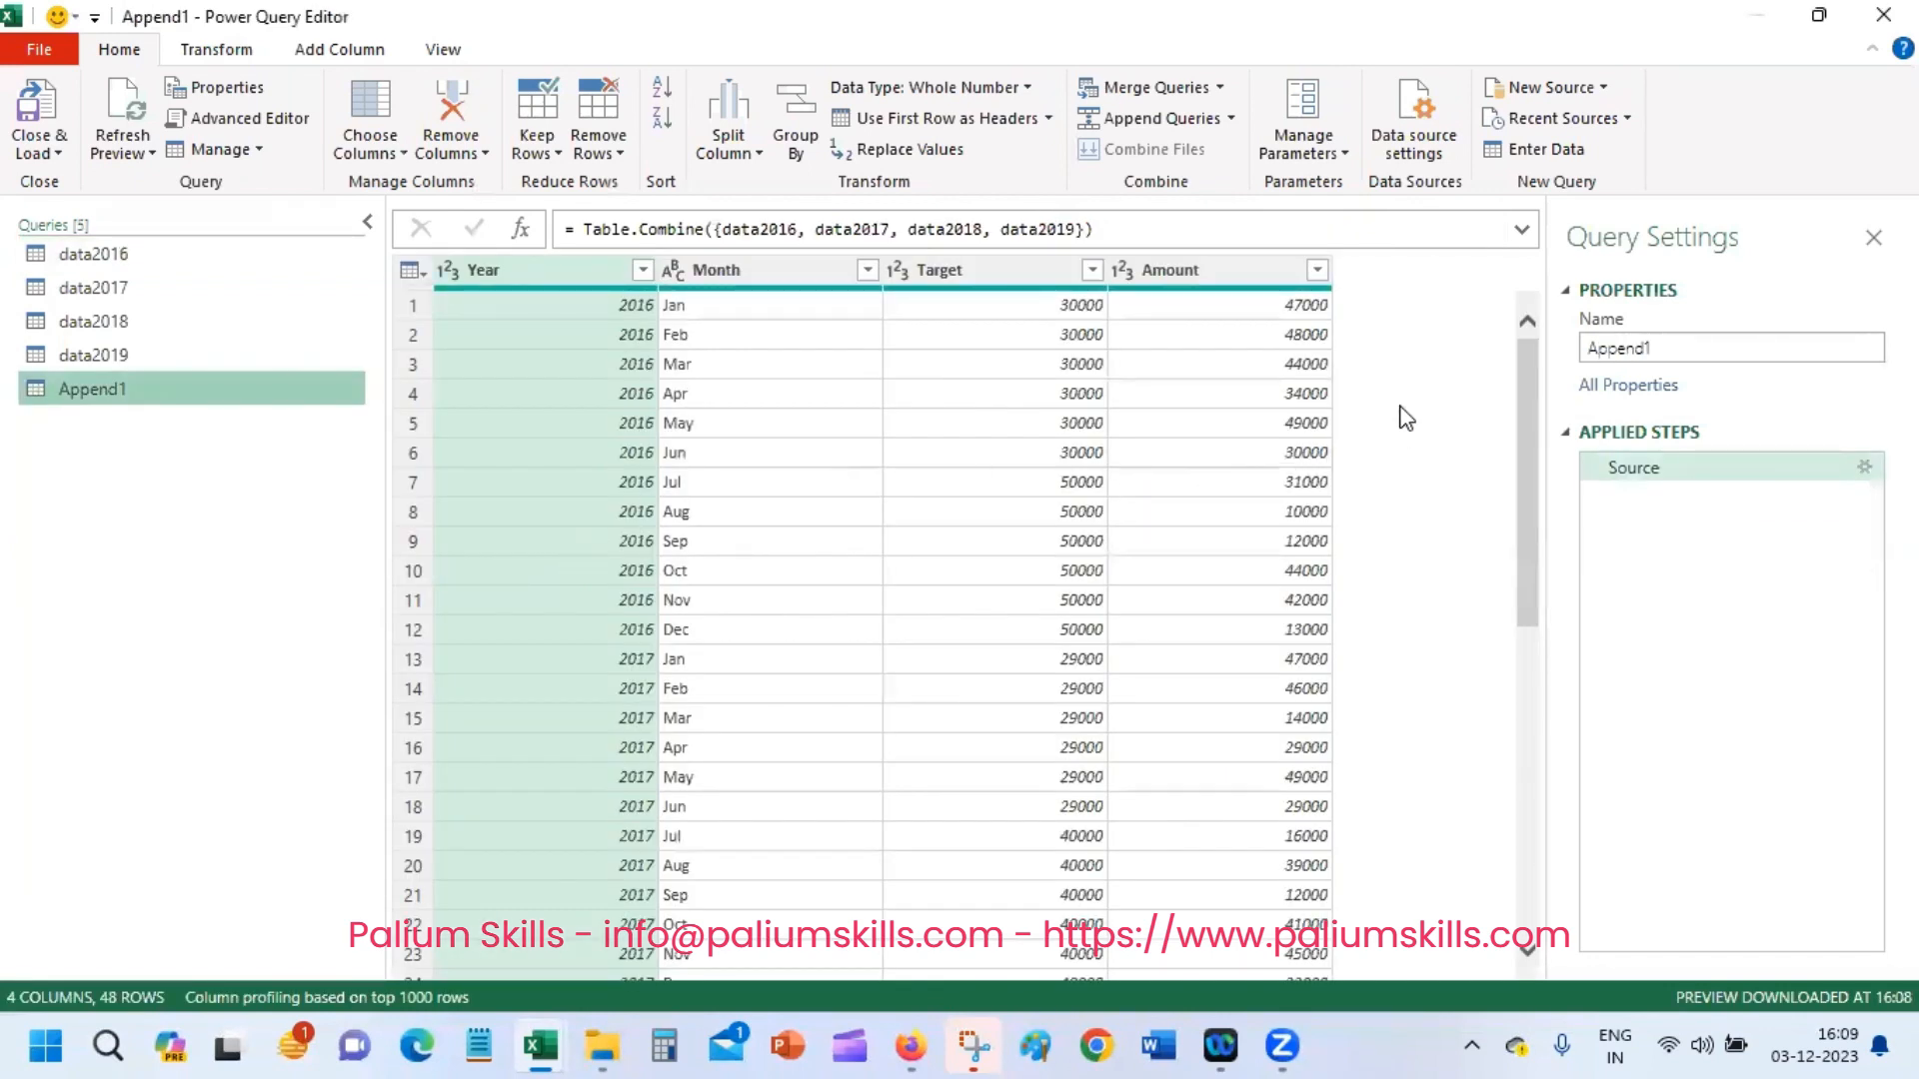
# Rename the appended query CombinedData and load all the queries into the workbook
pyautogui.moveTo(1527, 349); pyautogui.dragTo(1541, 289)
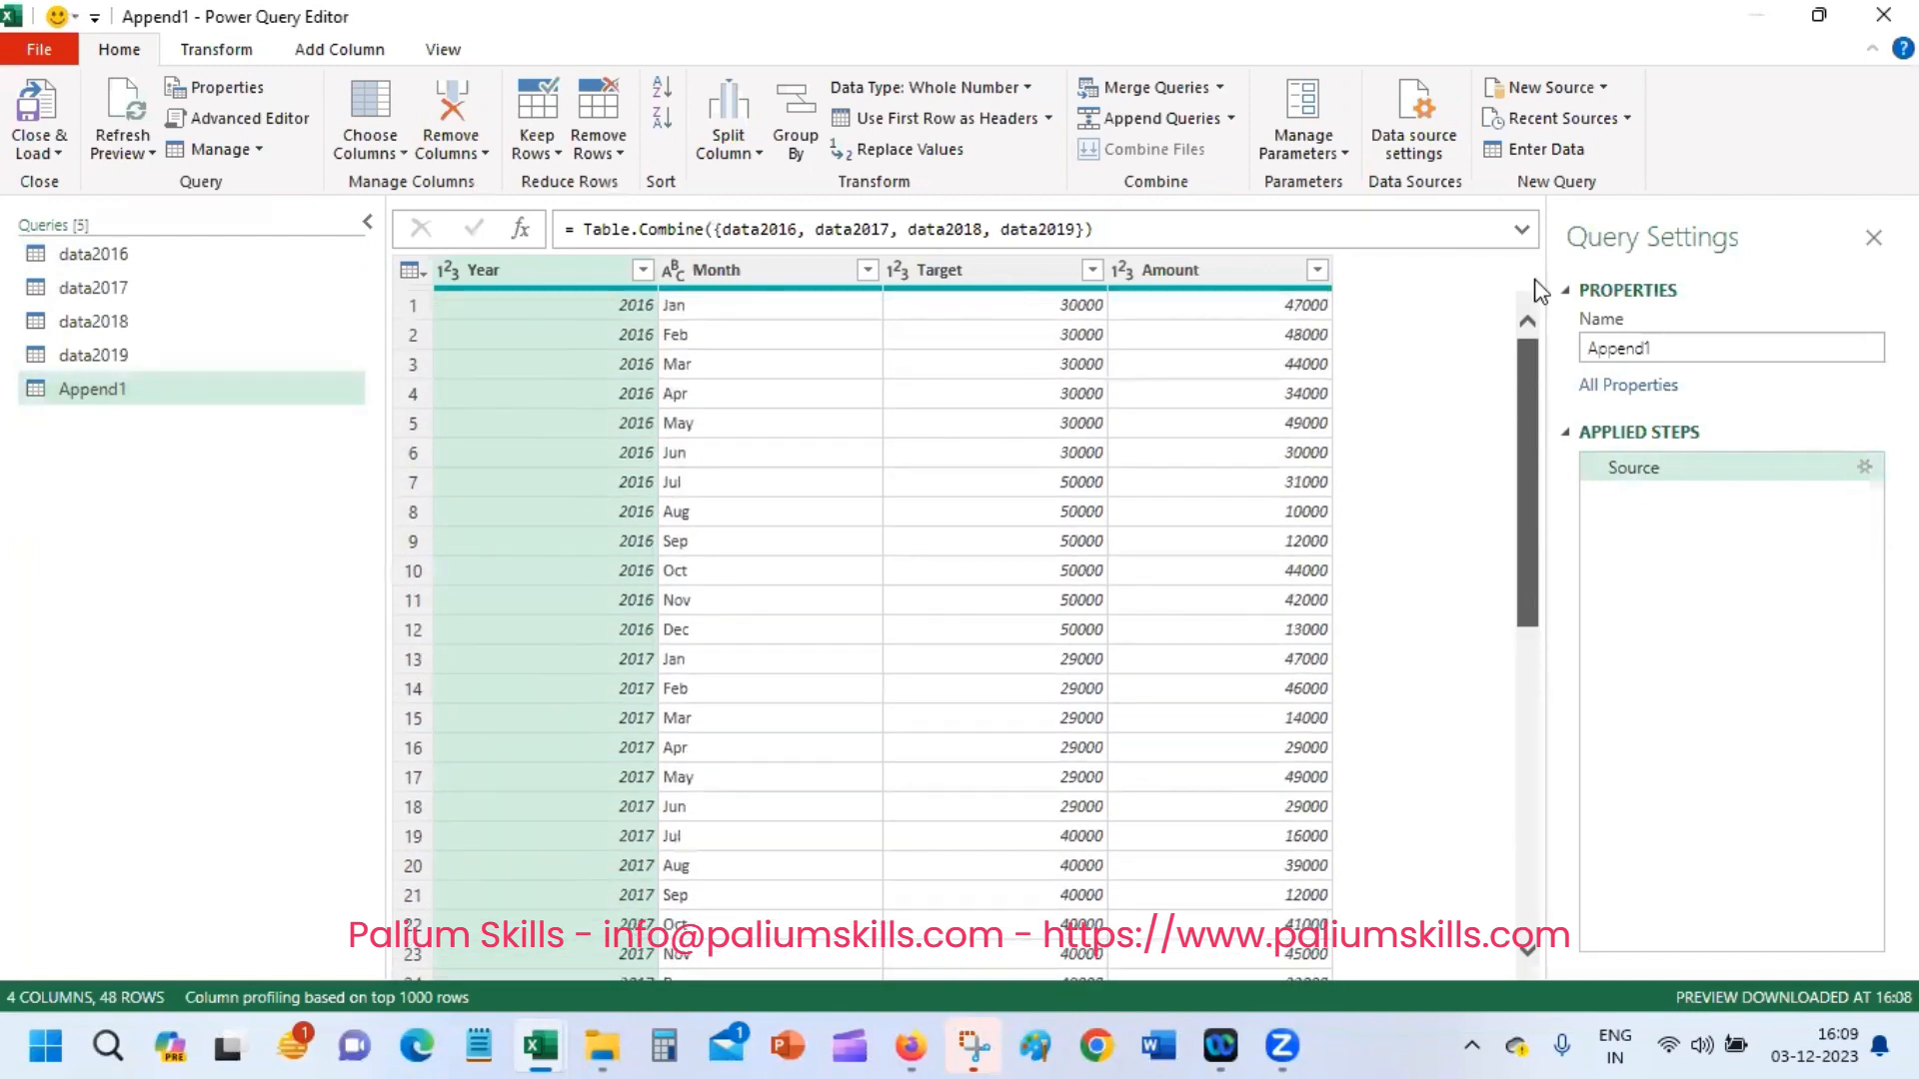
pyautogui.doubleClick(1679, 347)
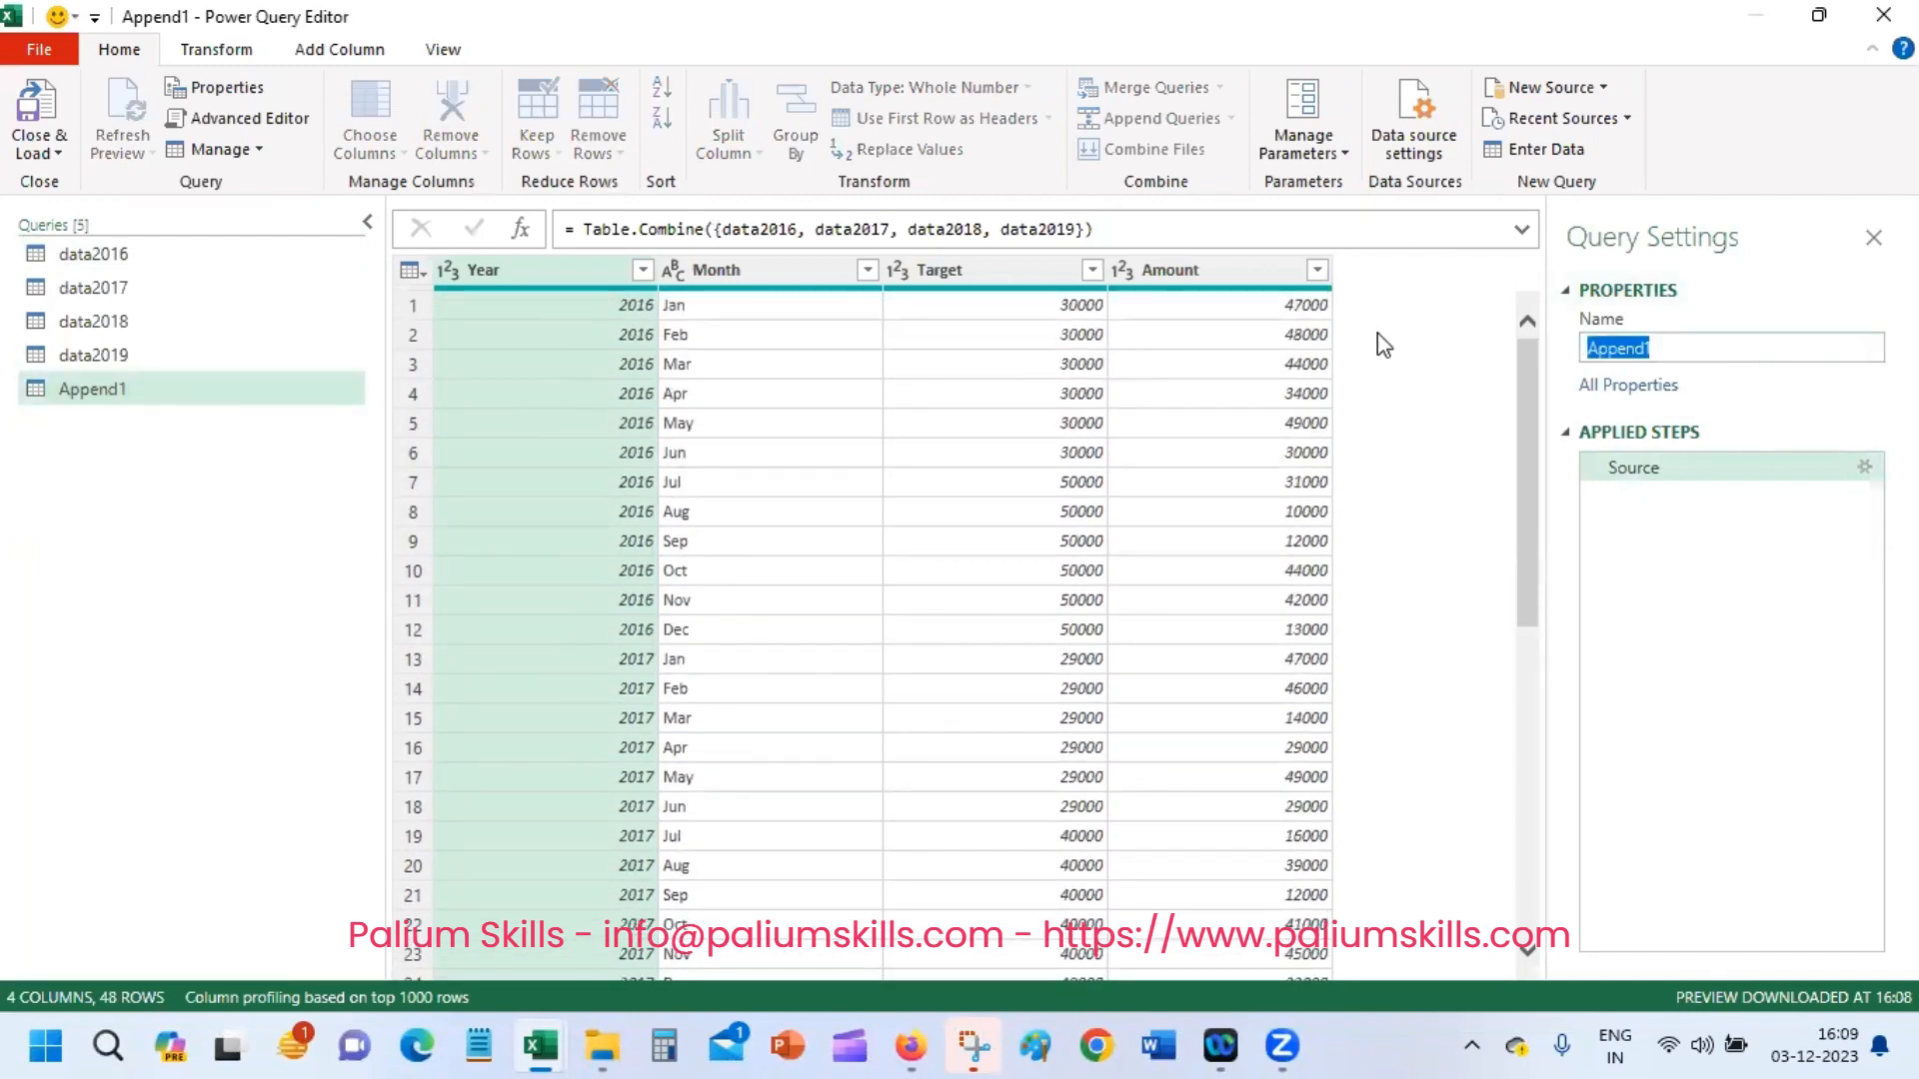
pyautogui.write('CombinedData')
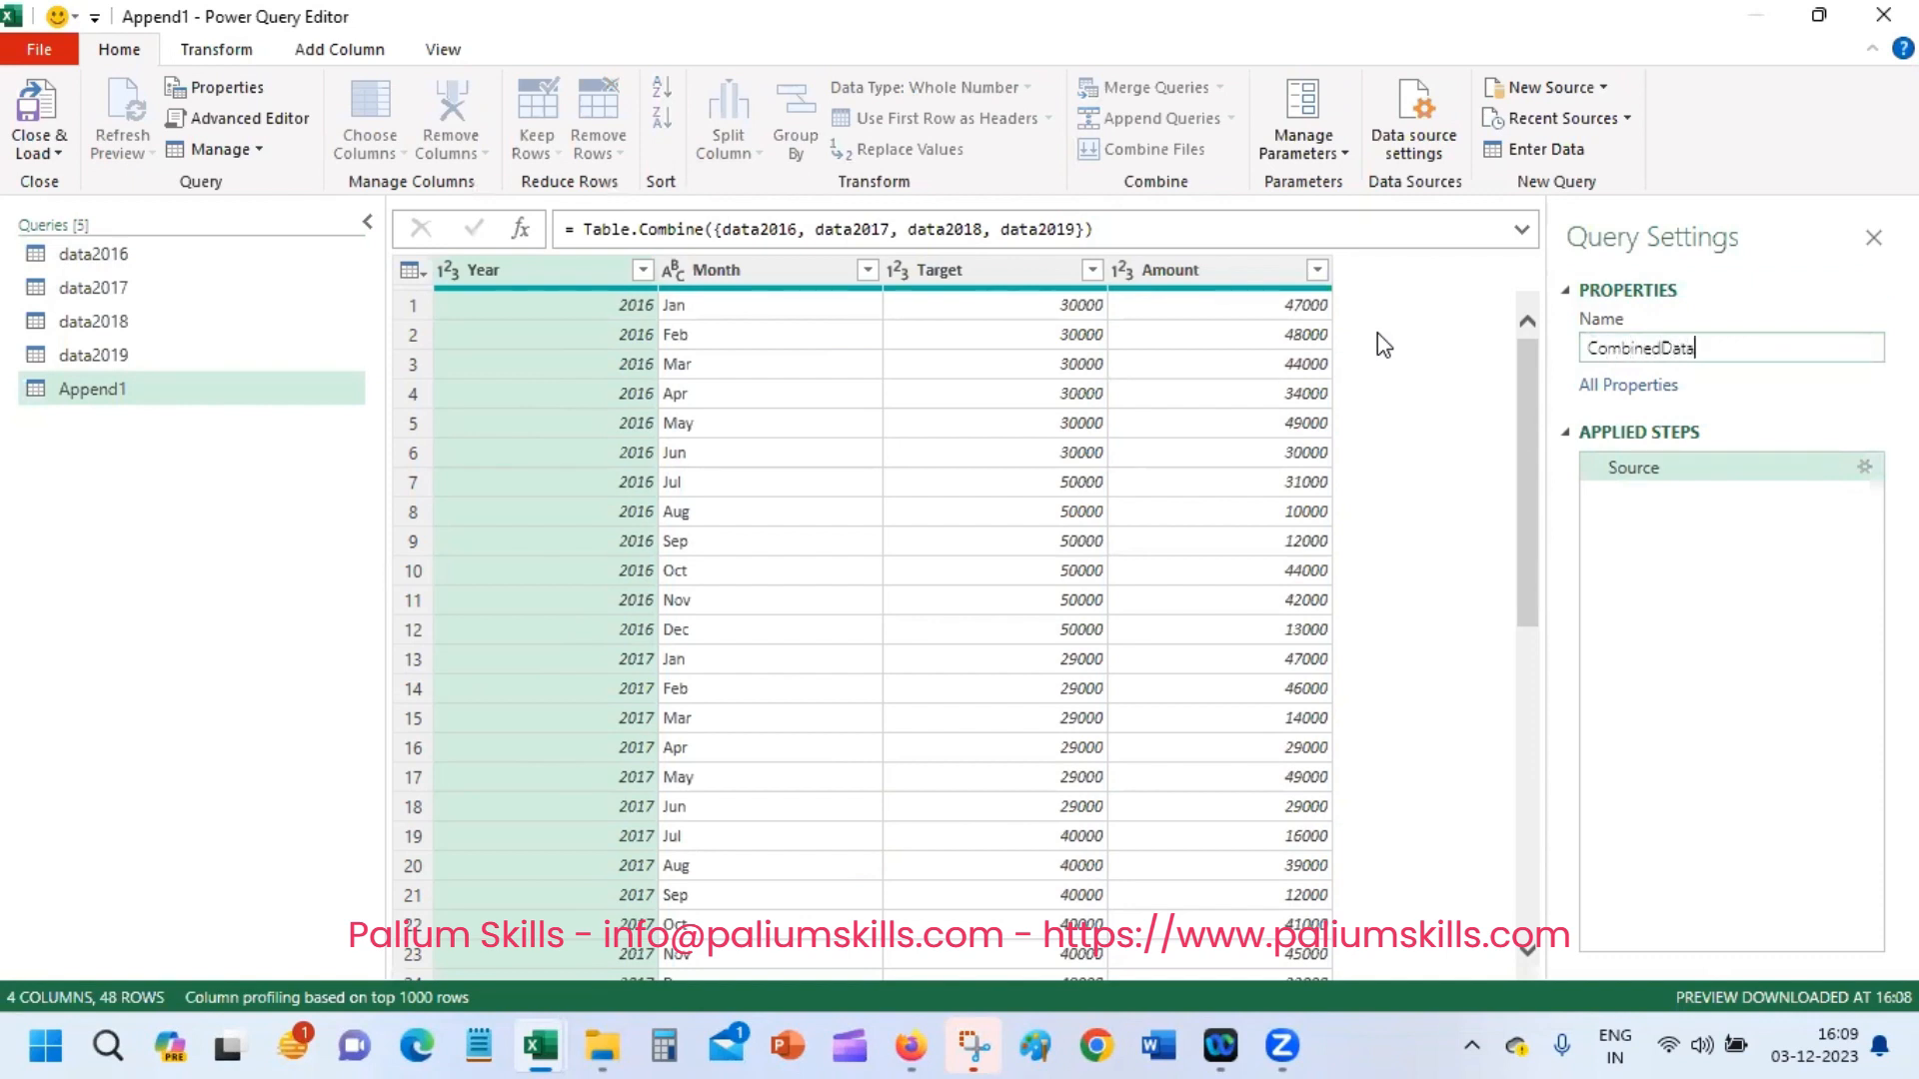
pyautogui.click(41, 141)
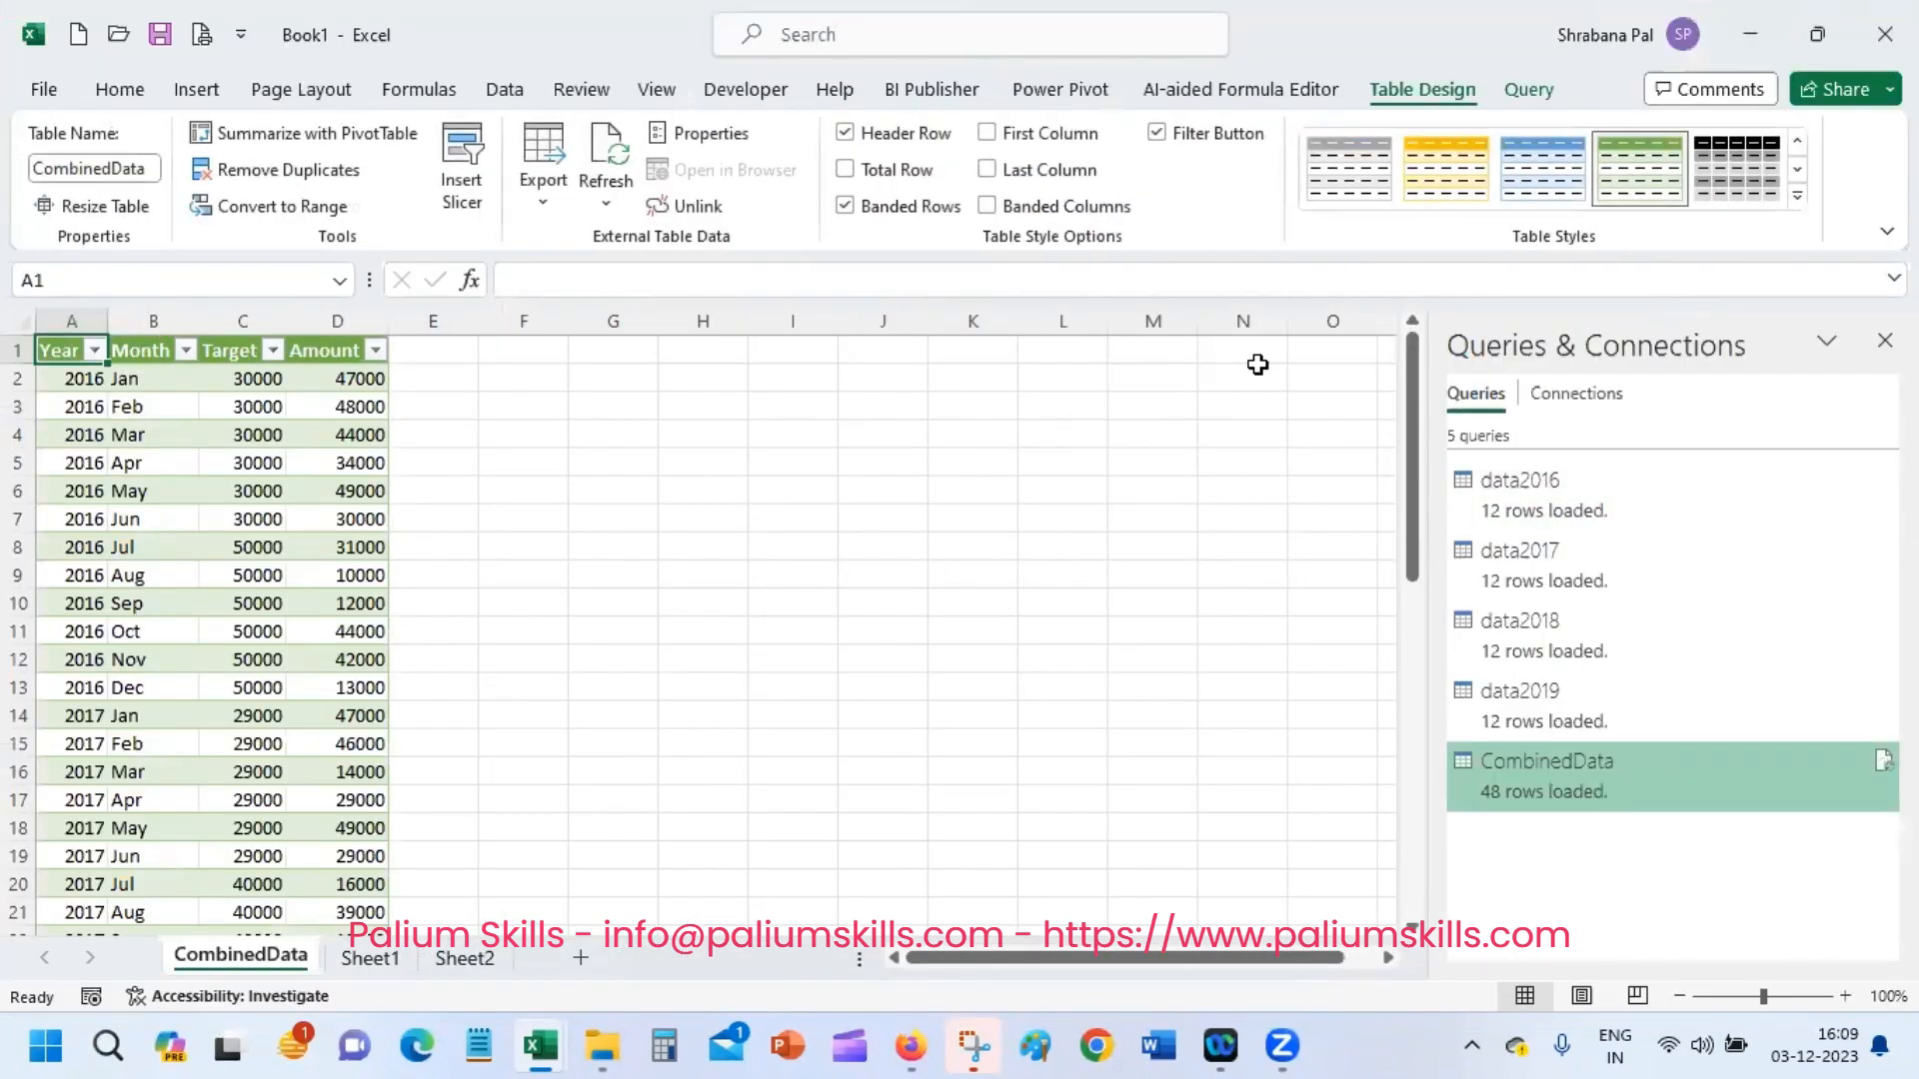
# Look through the loaded combined table, check Sheet1 and Sheet2, and return to the CombinedData sheet
pyautogui.moveTo(1405, 339); pyautogui.dragTo(1493, 270)
pyautogui.click(398, 962)
pyautogui.click(438, 960)
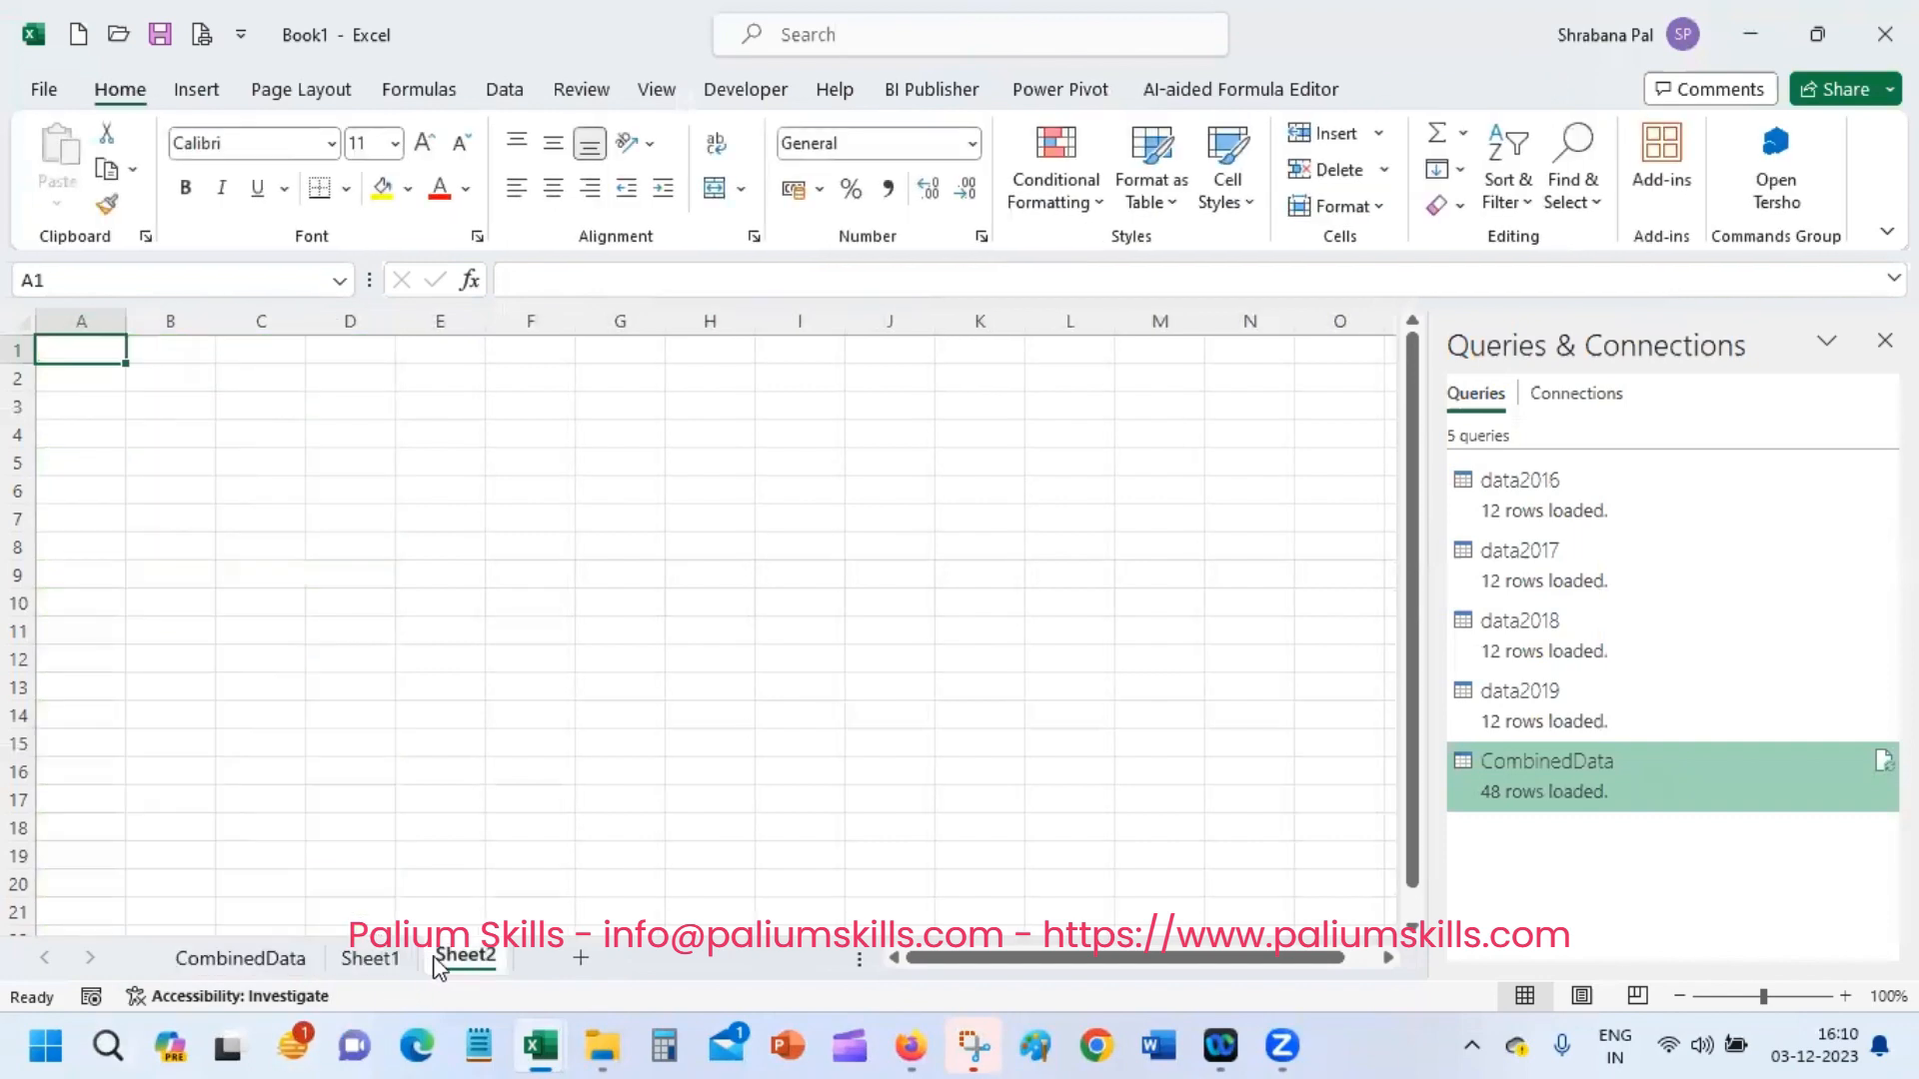
pyautogui.click(392, 960)
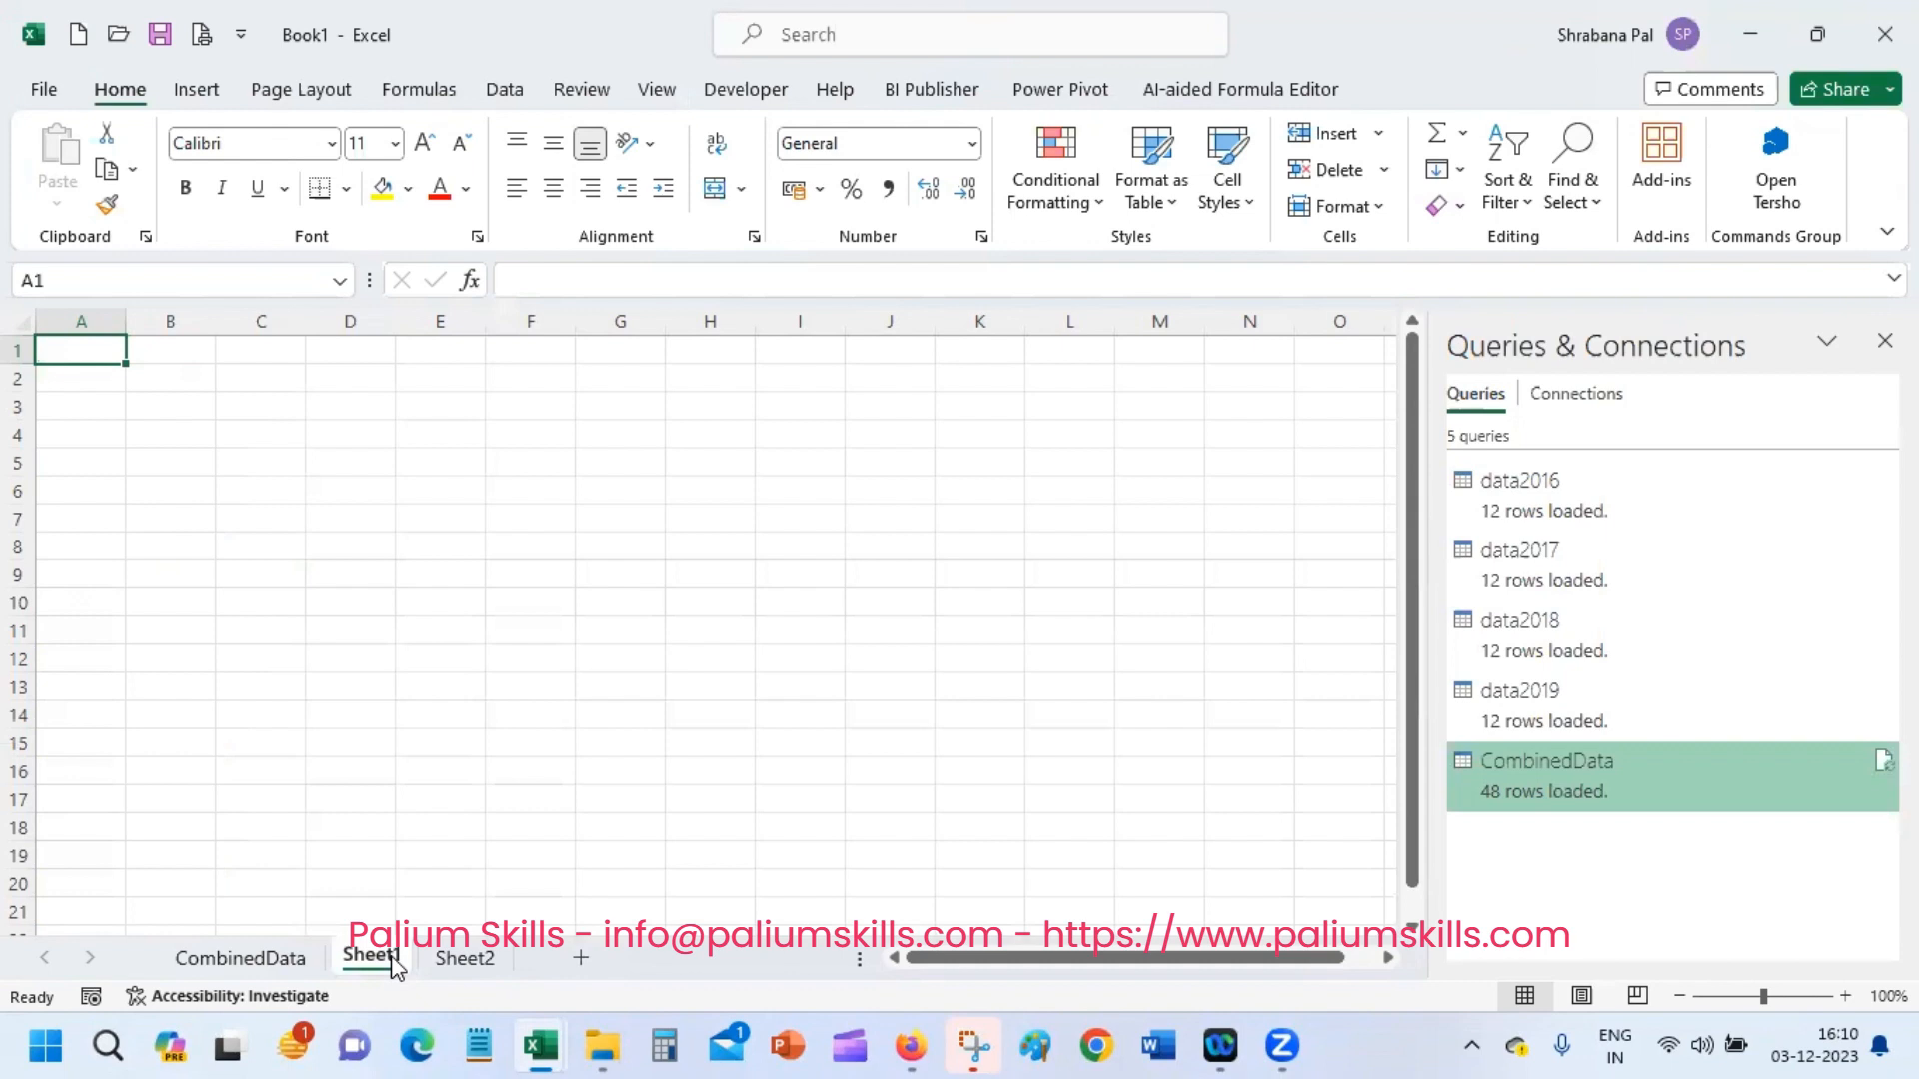
pyautogui.click(240, 959)
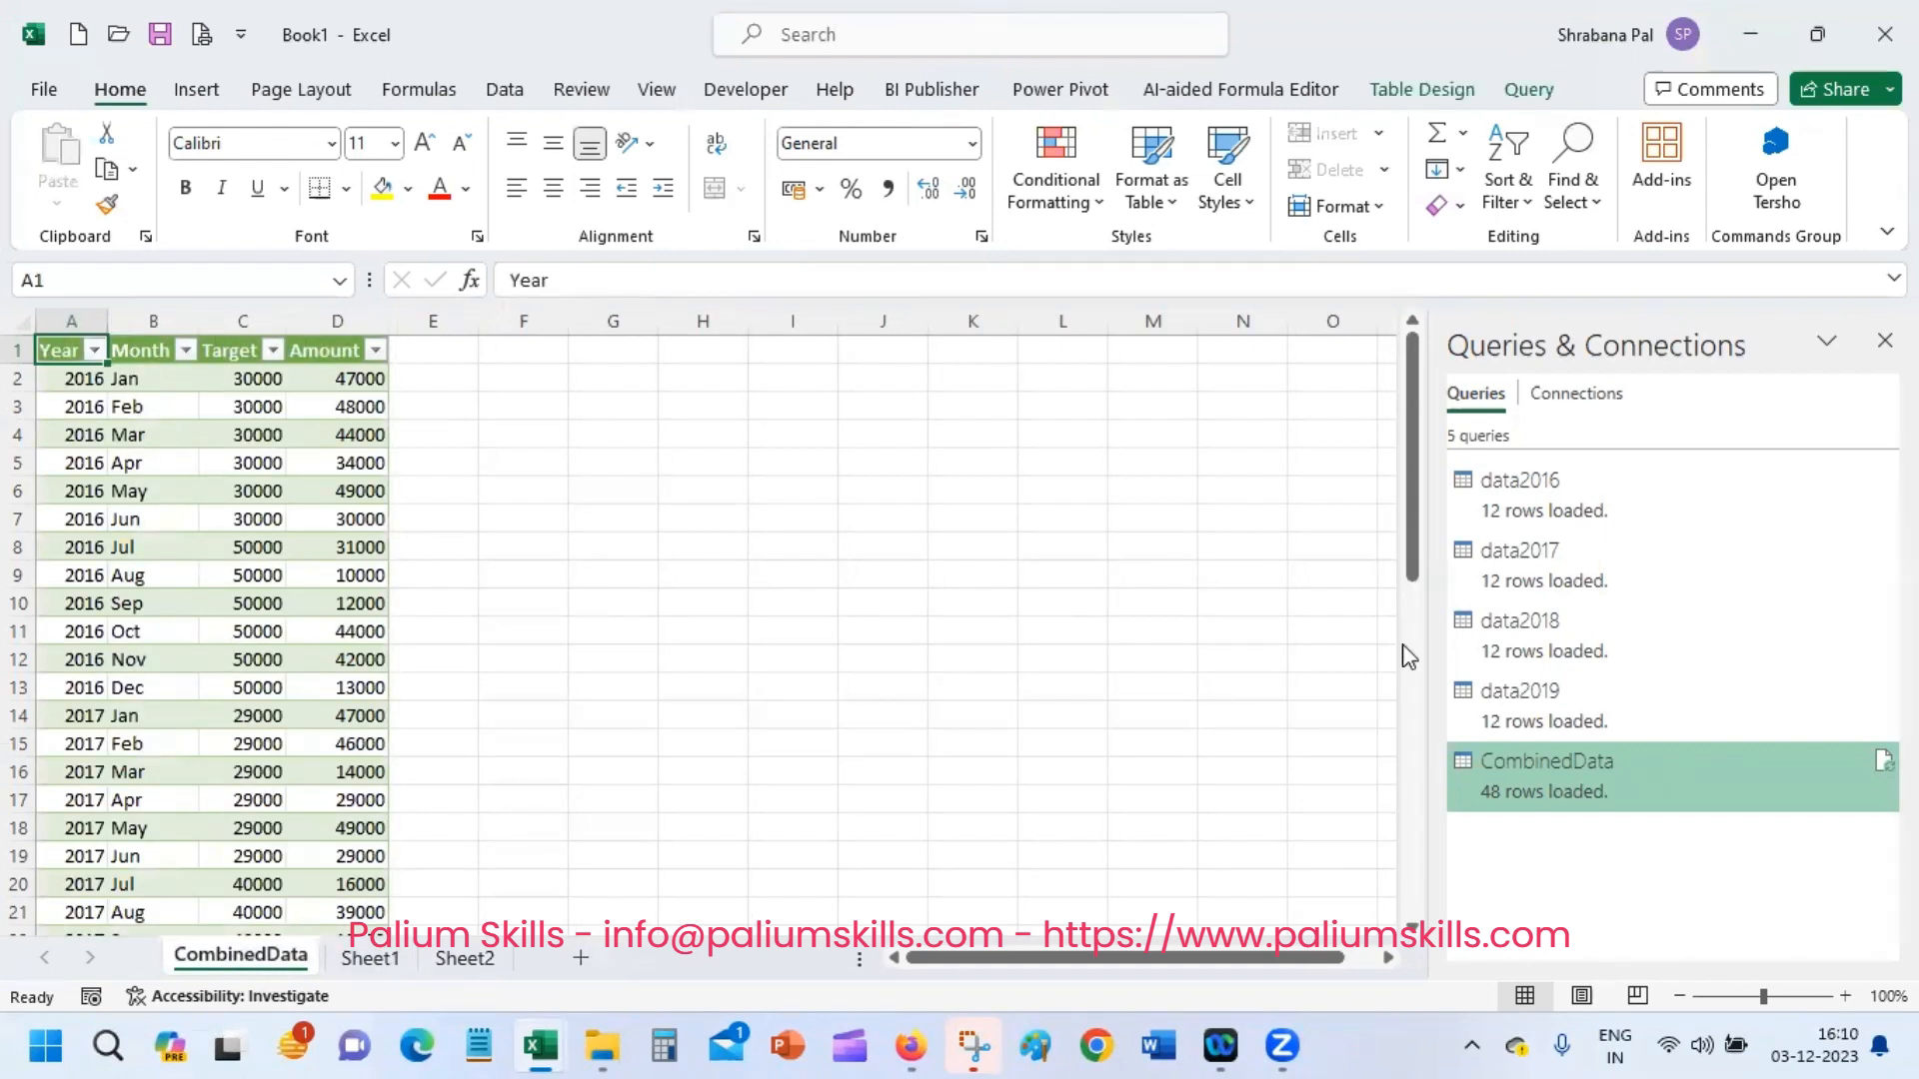
pyautogui.click(1882, 760)
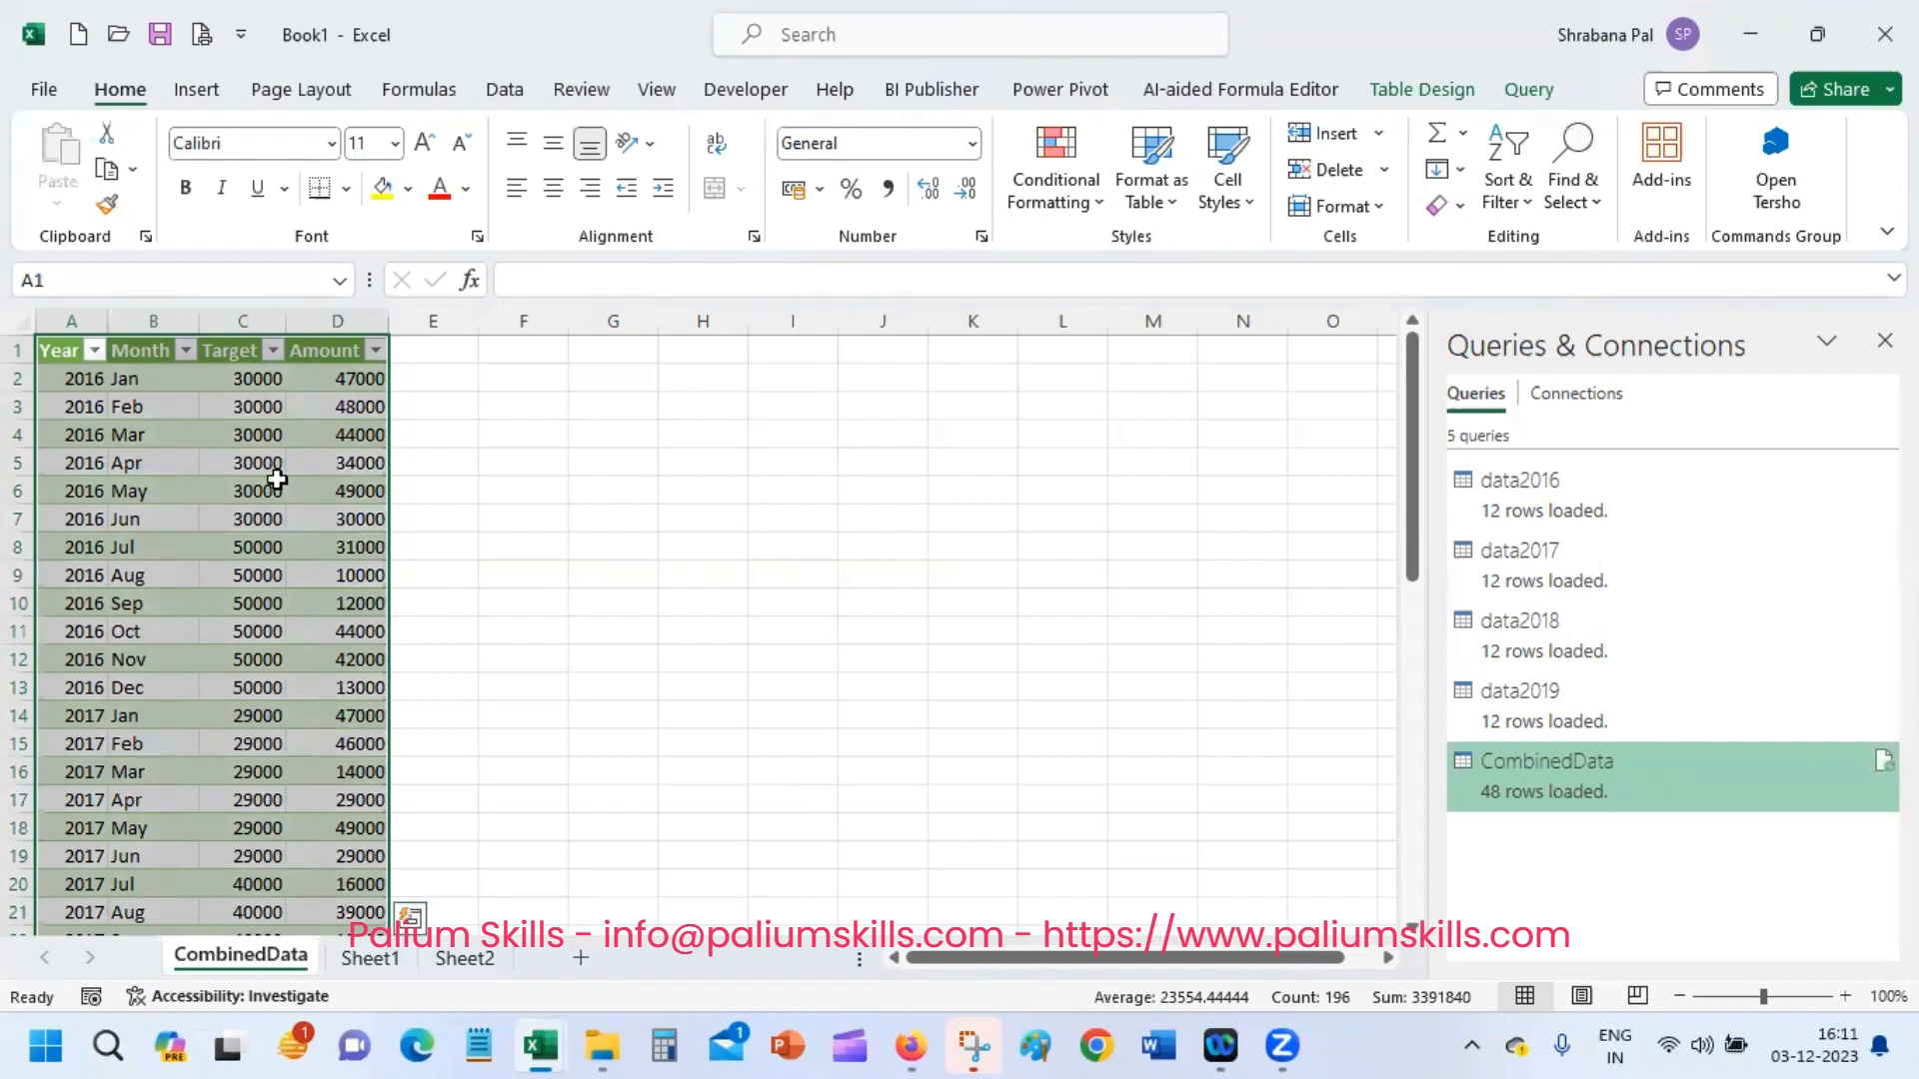
pyautogui.click(207, 410)
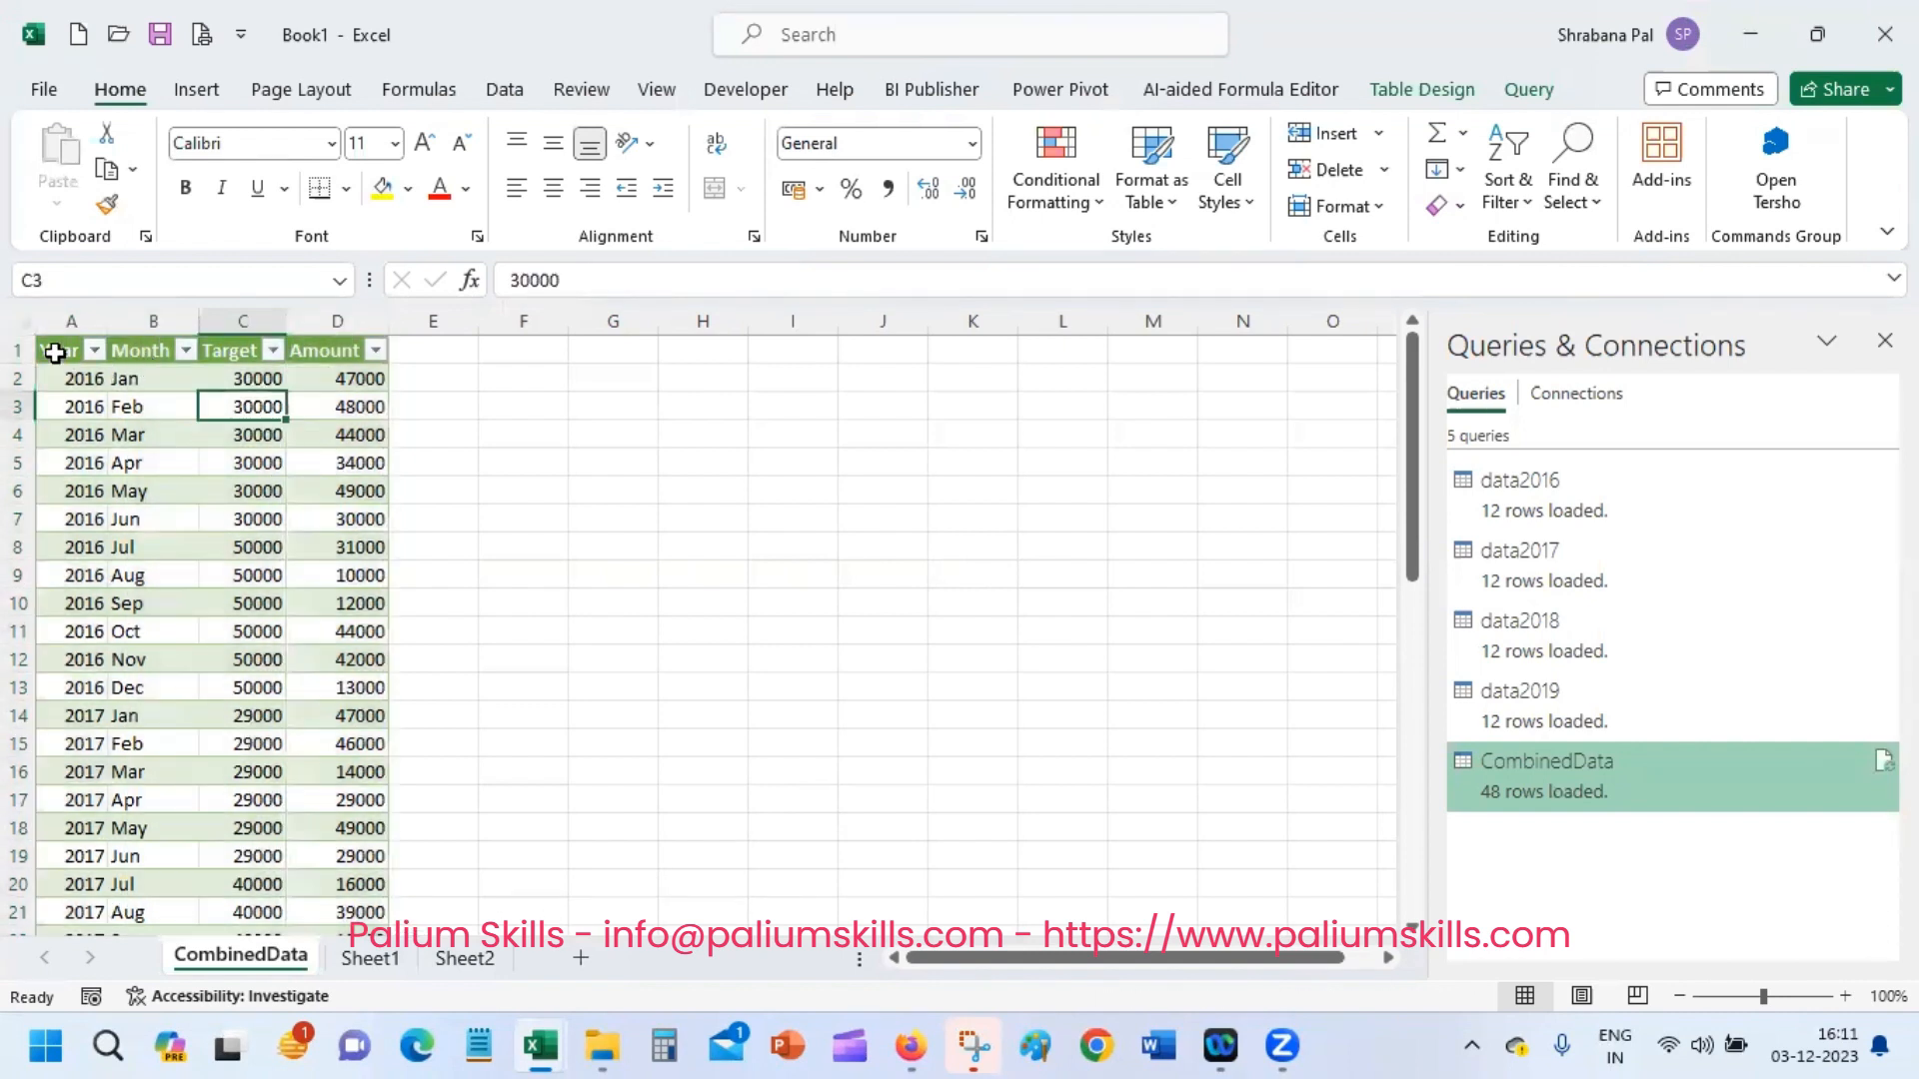
pyautogui.moveTo(52, 352); pyautogui.dragTo(316, 596)
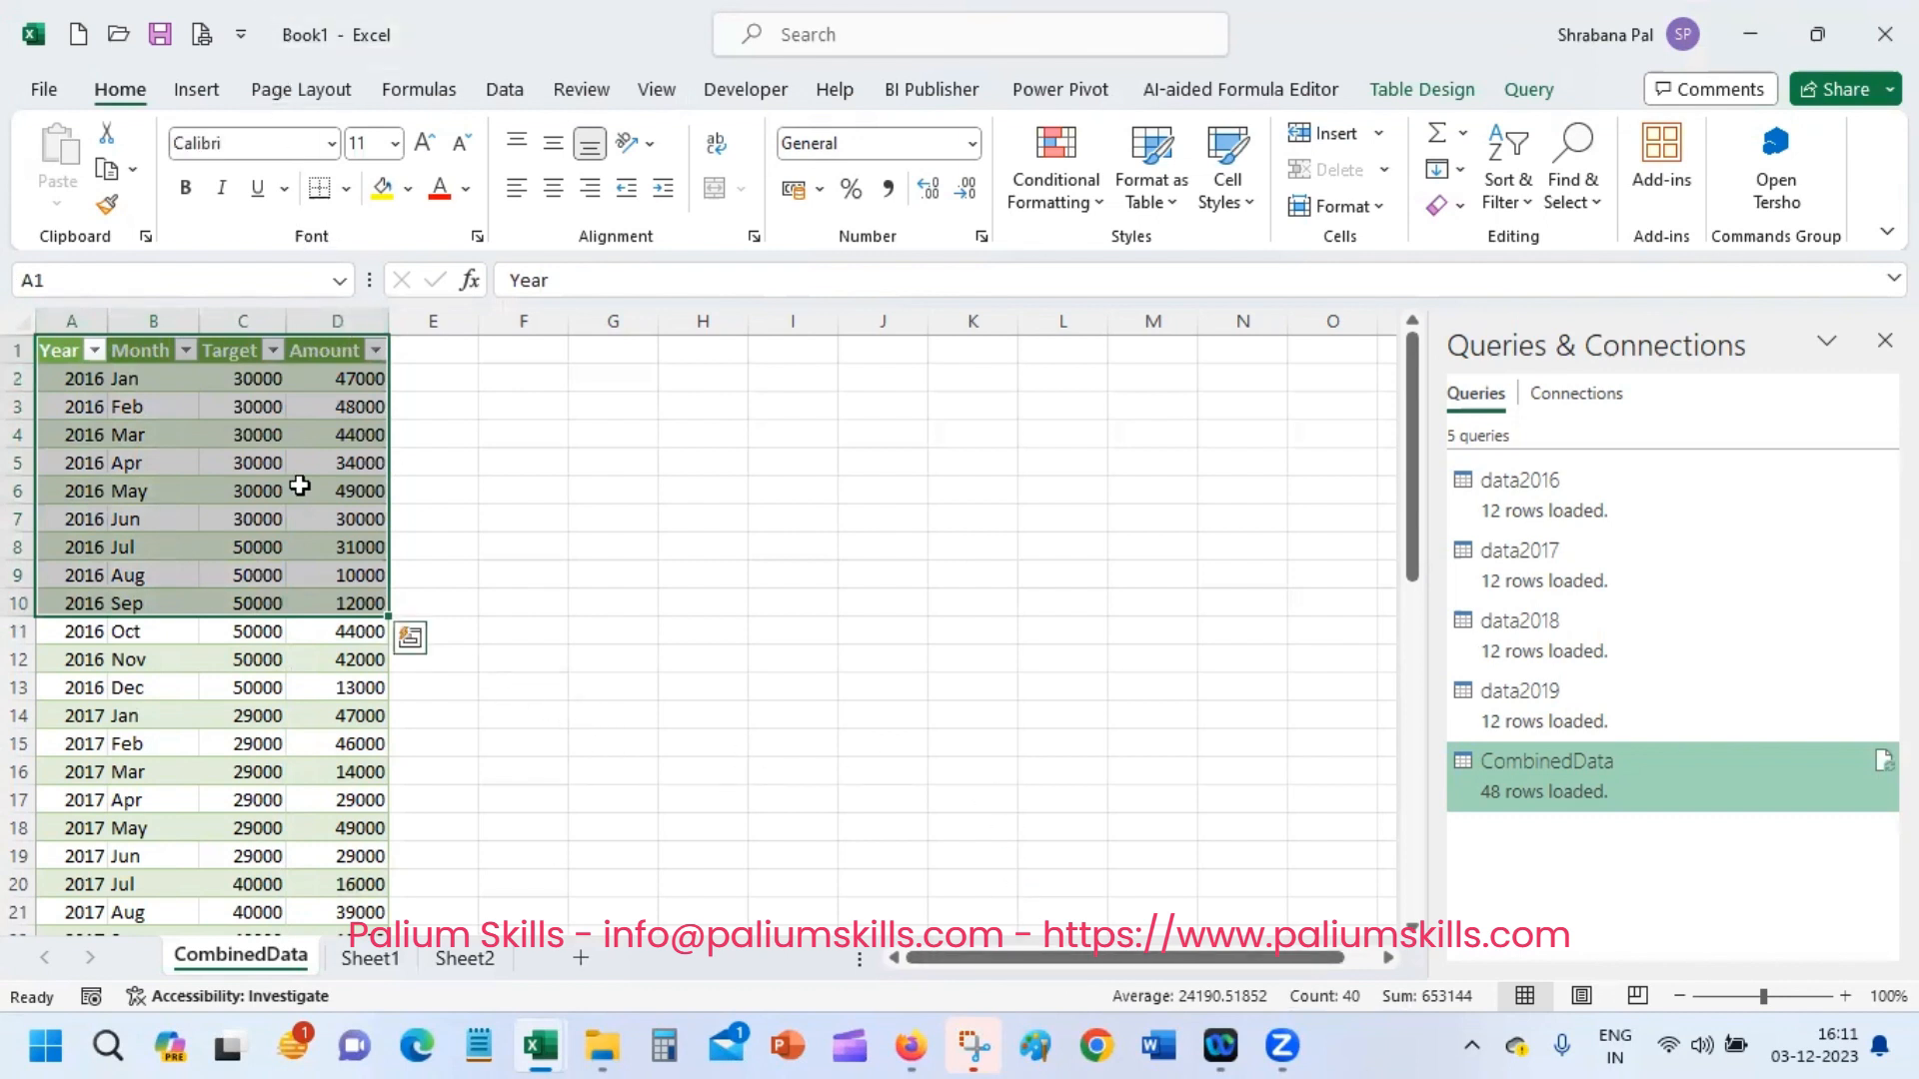
pyautogui.click(271, 490)
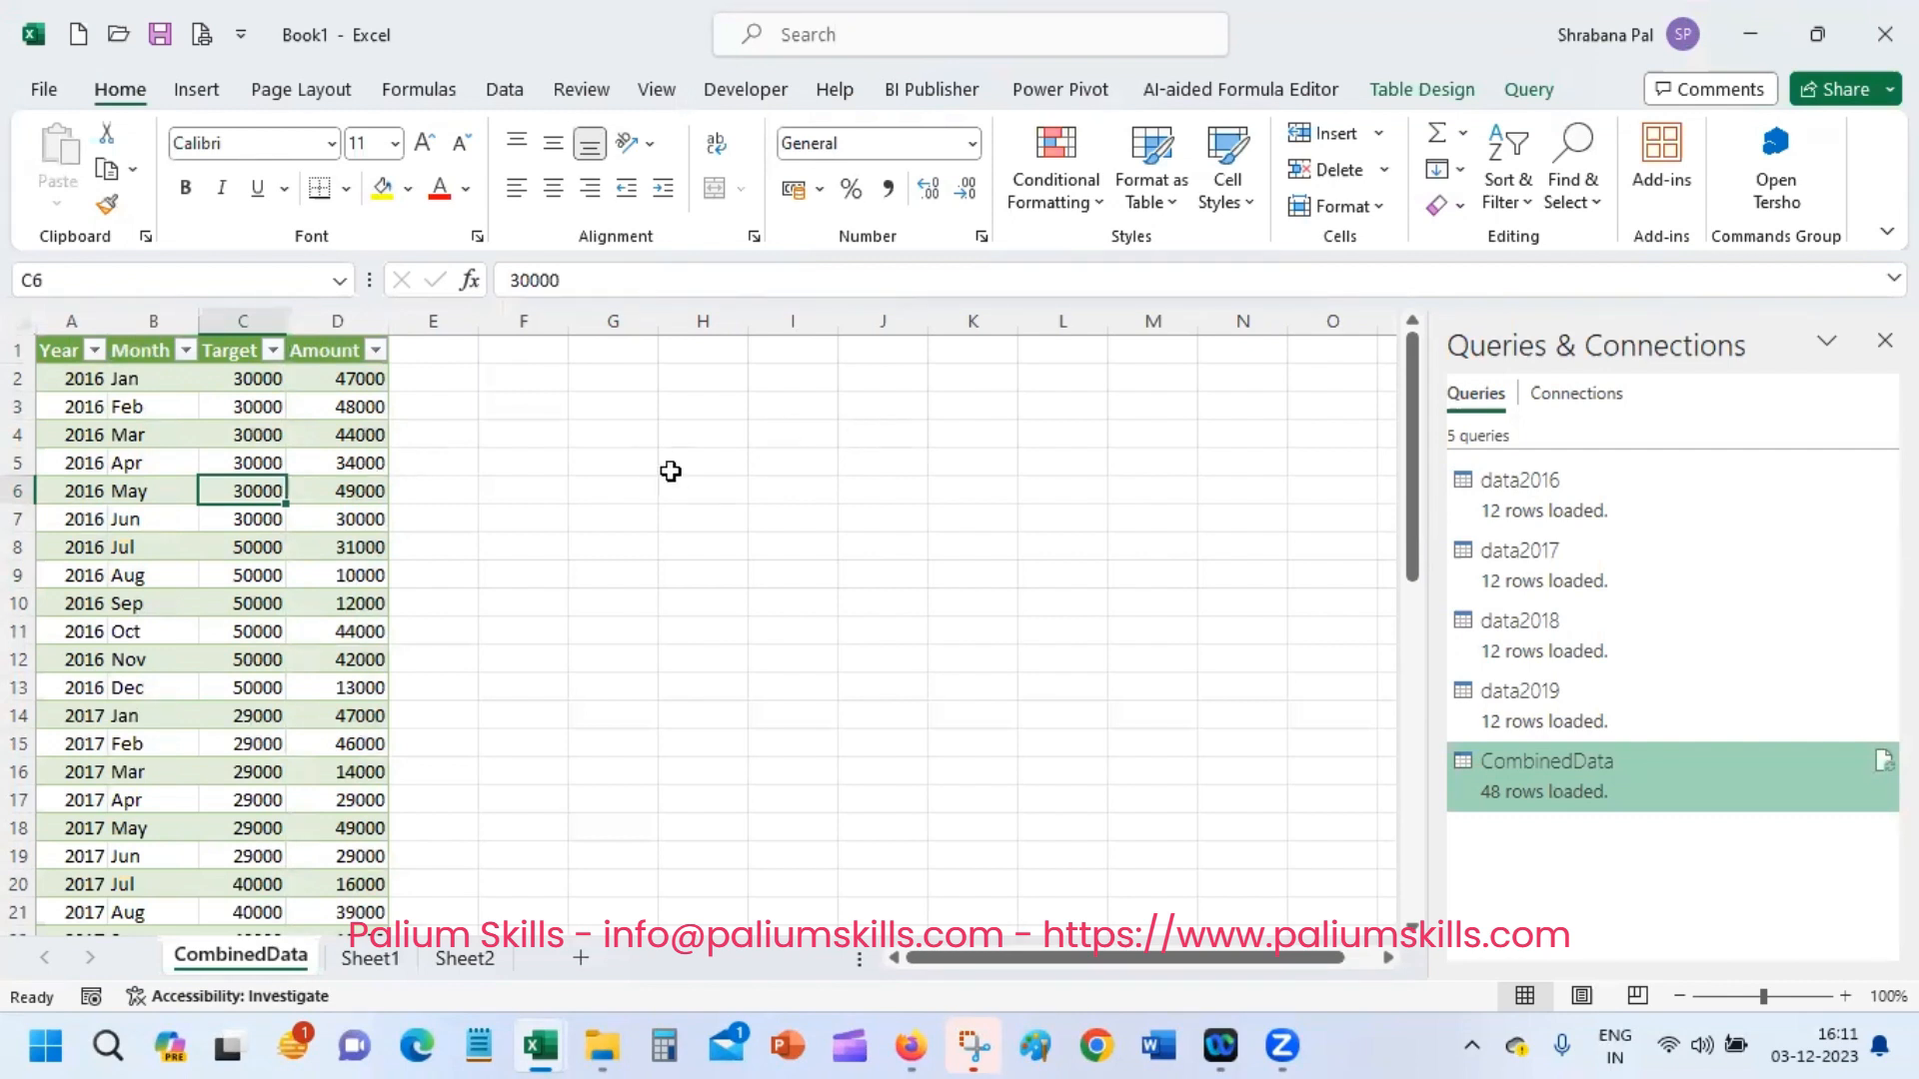
pyautogui.click(575, 481)
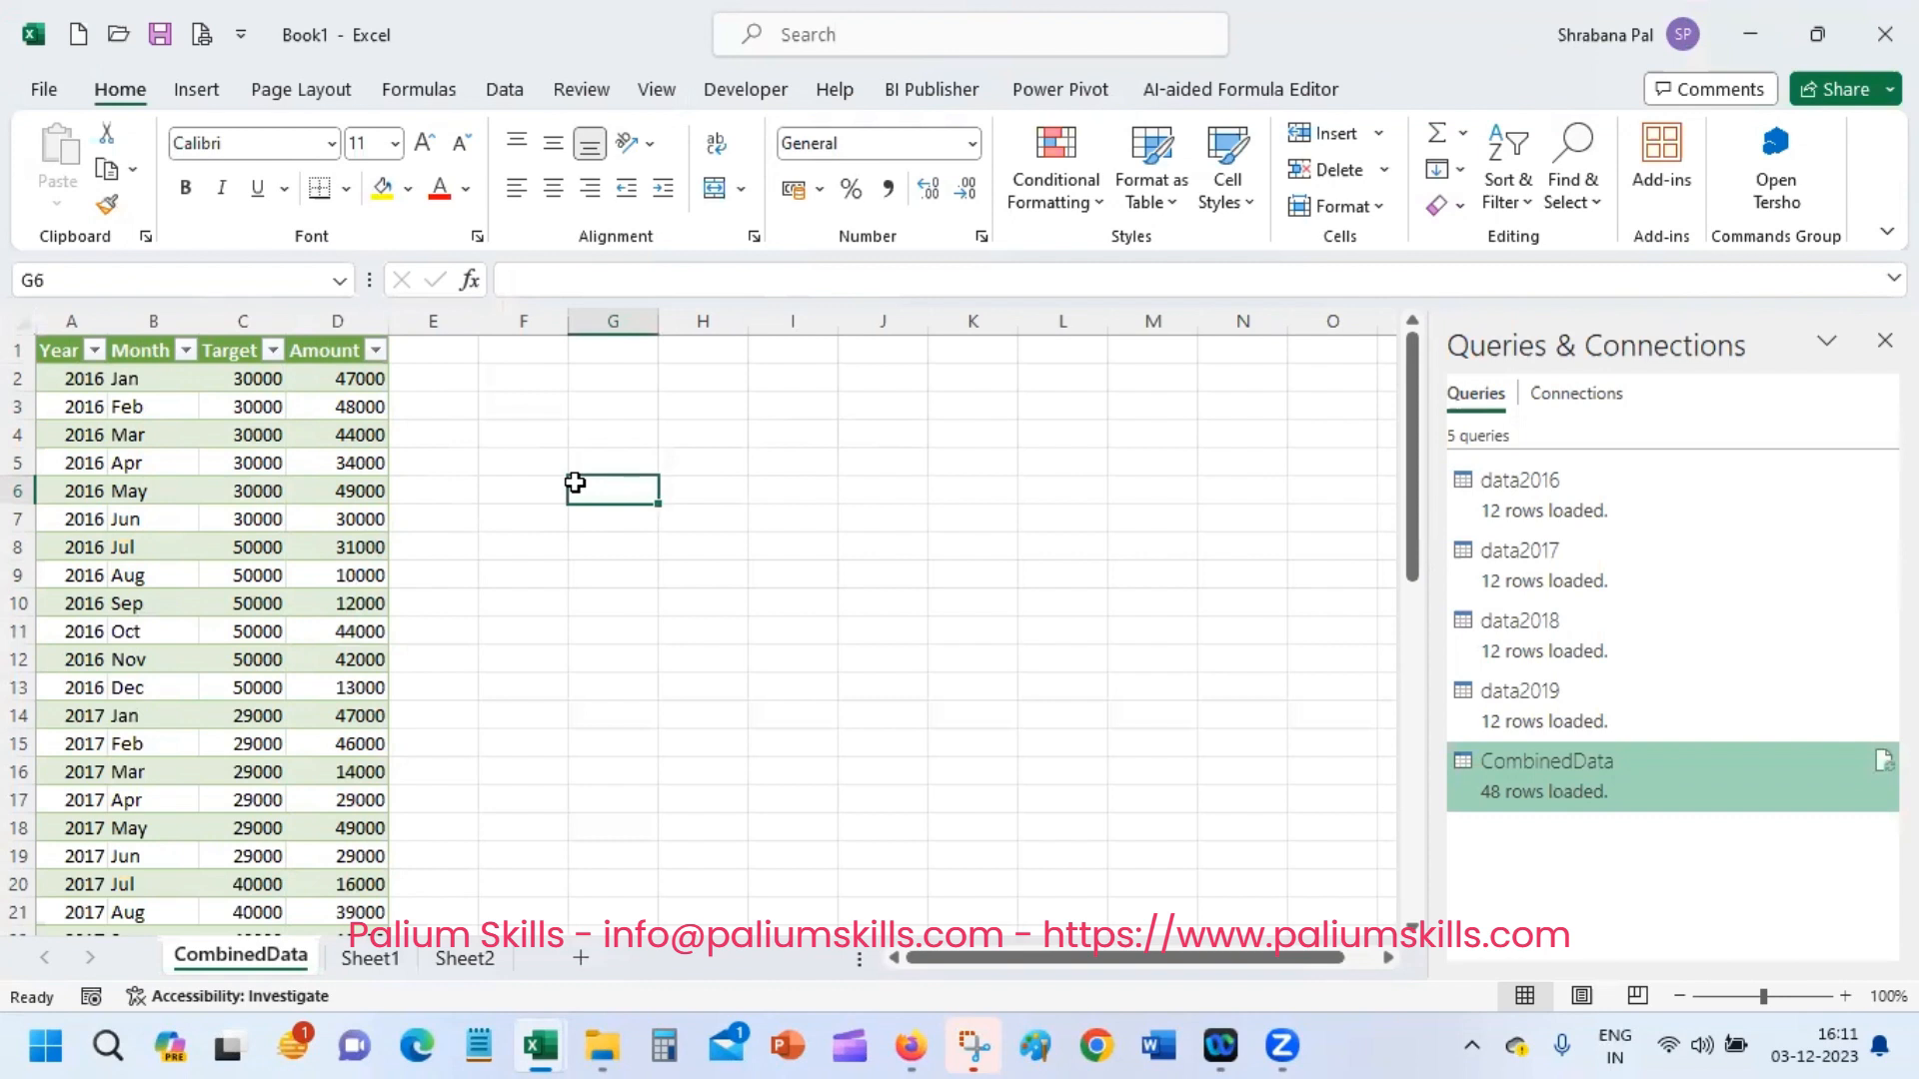